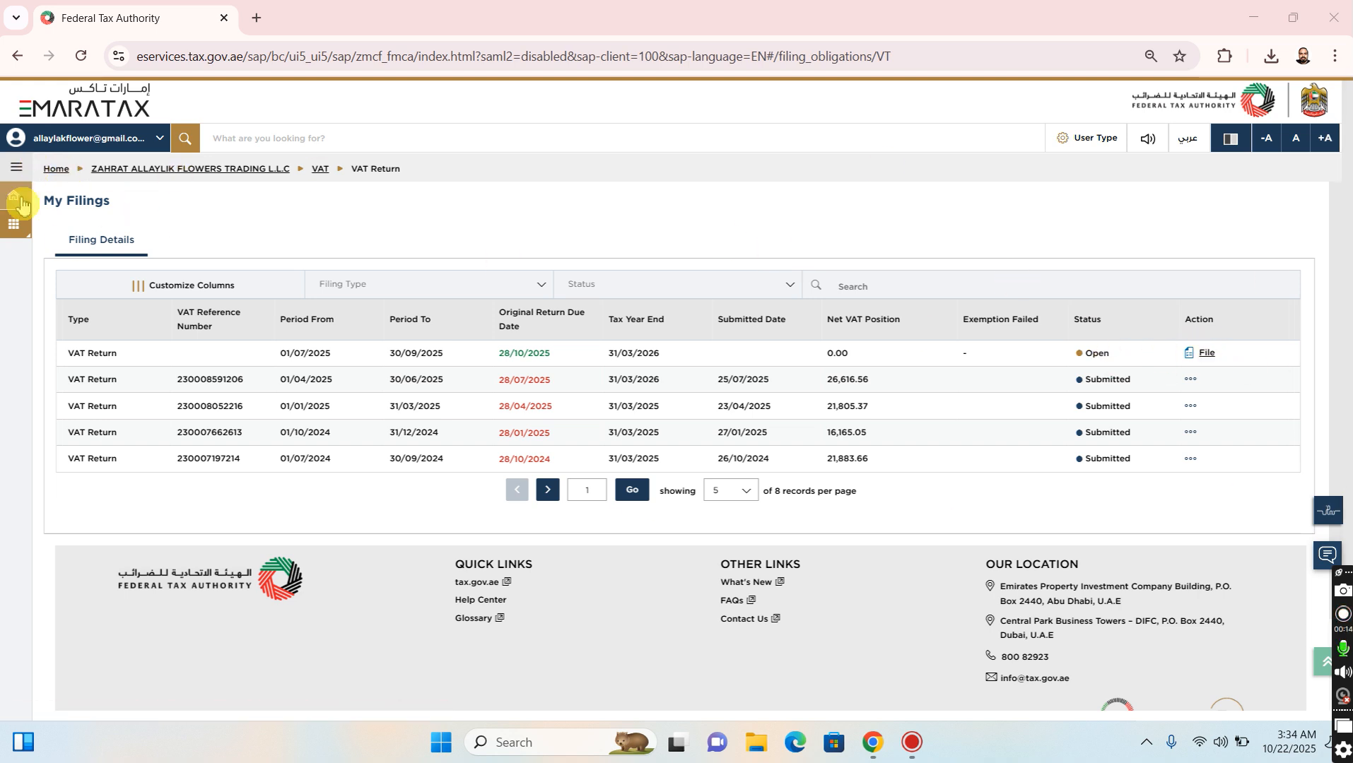
- Start filing the open VAT return for 01/07/2025 to 30/09/2025, confirming that the instructions and guidelines have been read
mouse_move(21, 201)
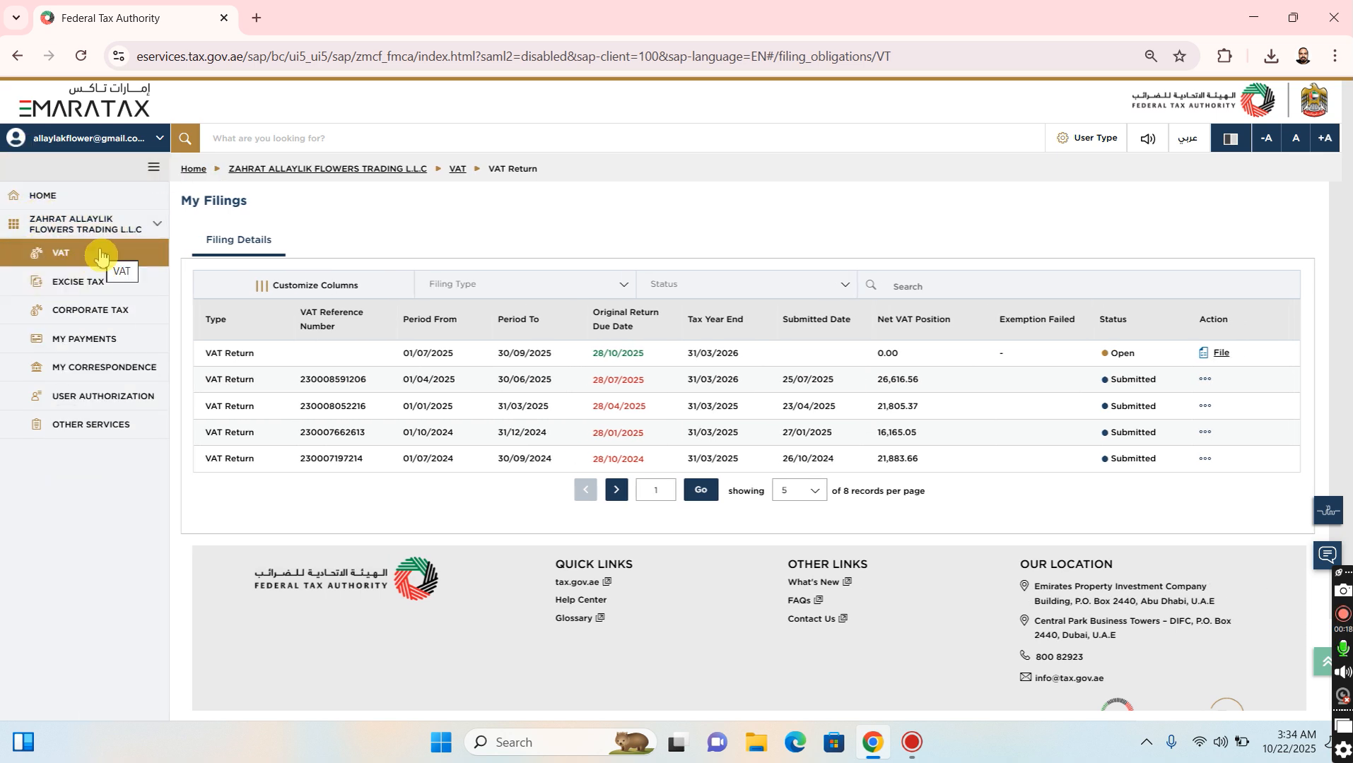
click(152, 168)
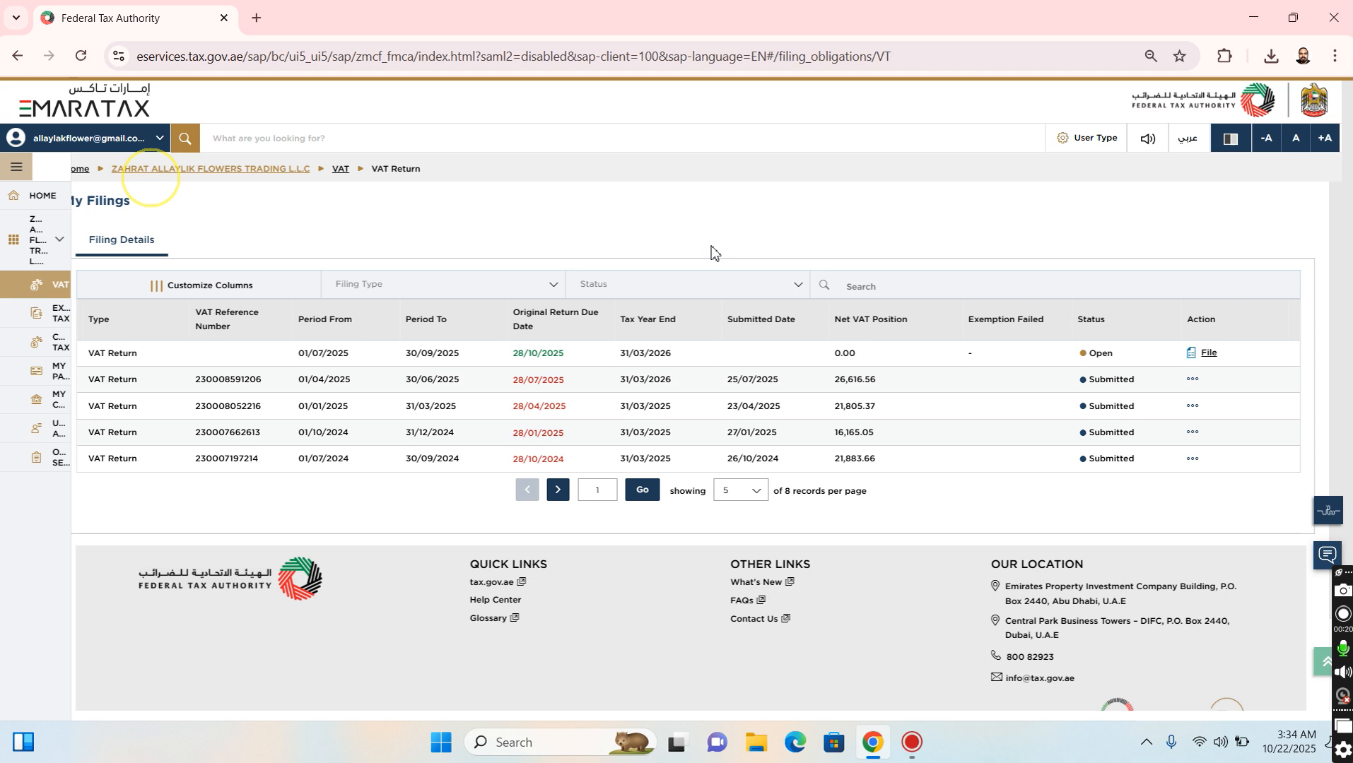
click(1204, 355)
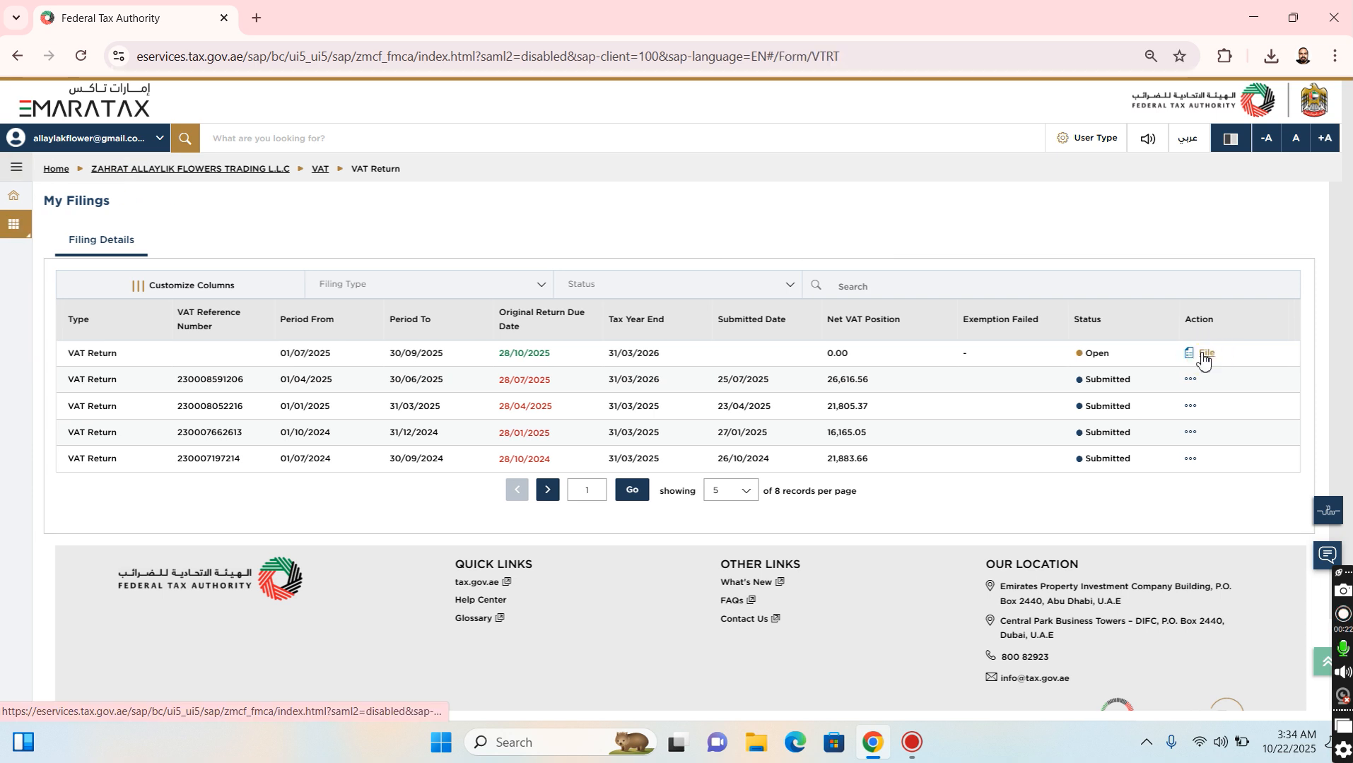
click(1204, 355)
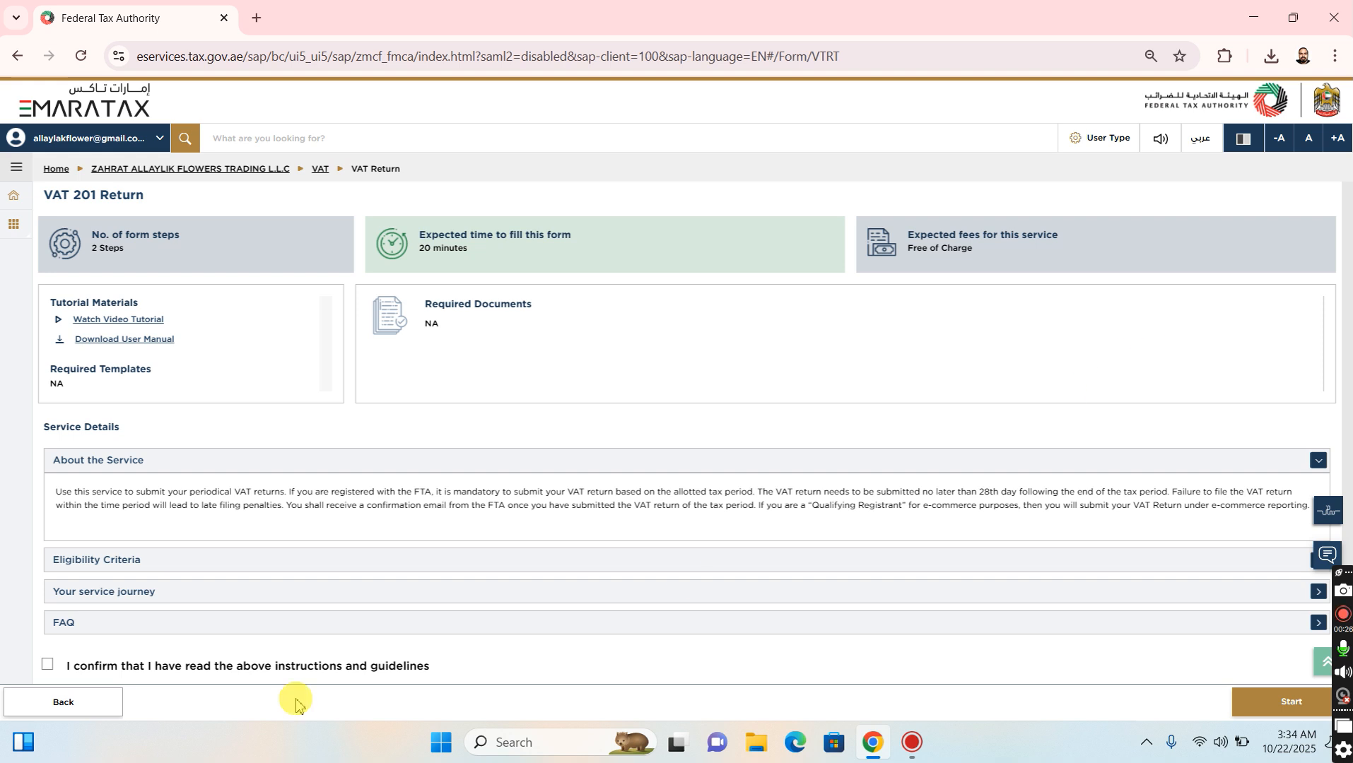
click(237, 665)
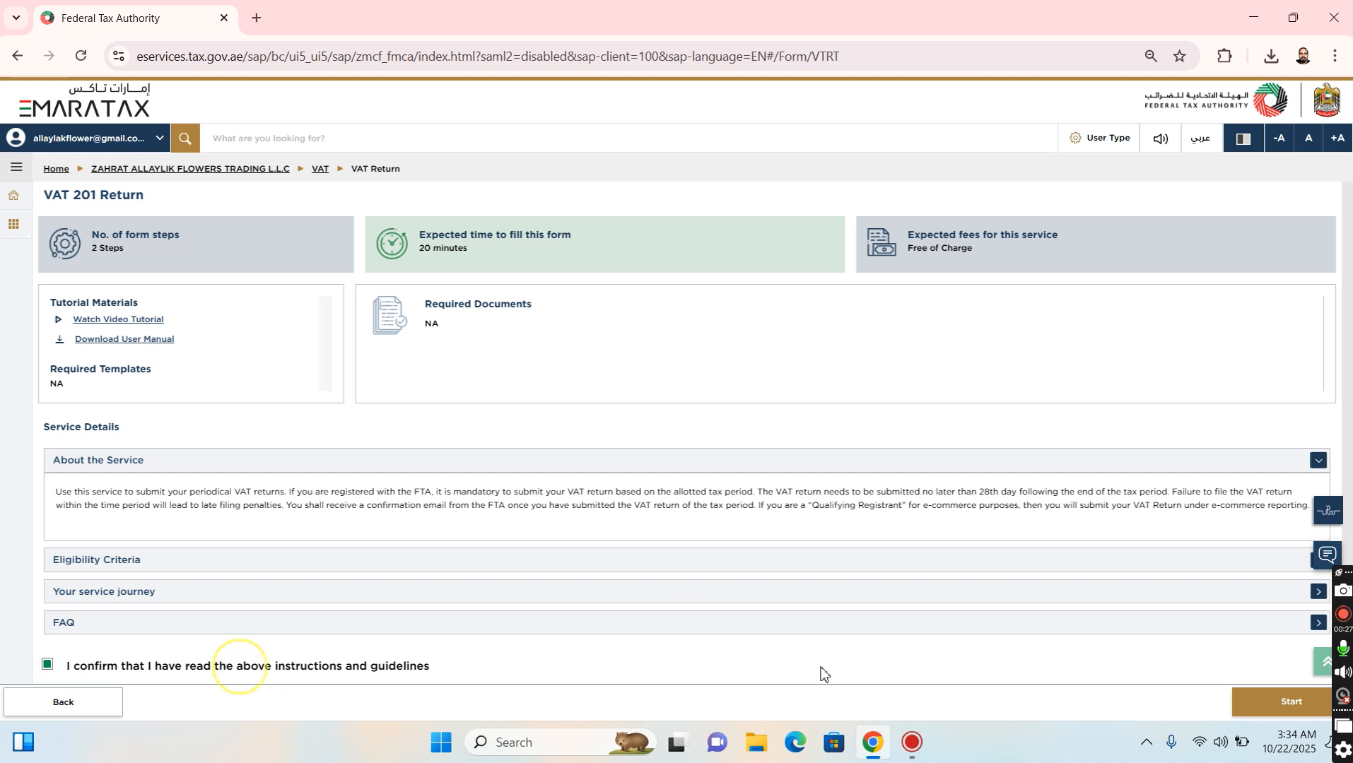
click(1307, 698)
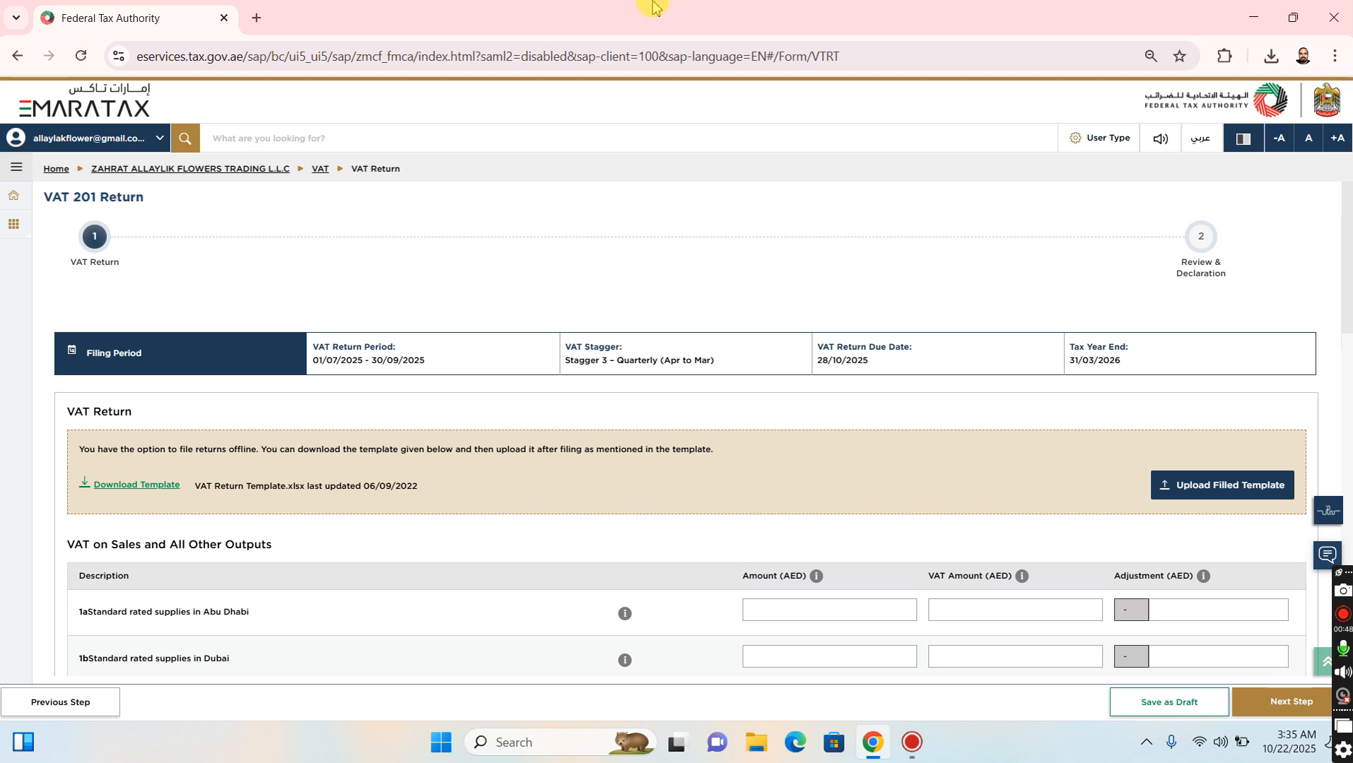
- Search Google for "chat gpt" in a new browser tab and open the ChatGPT site
click(257, 17)
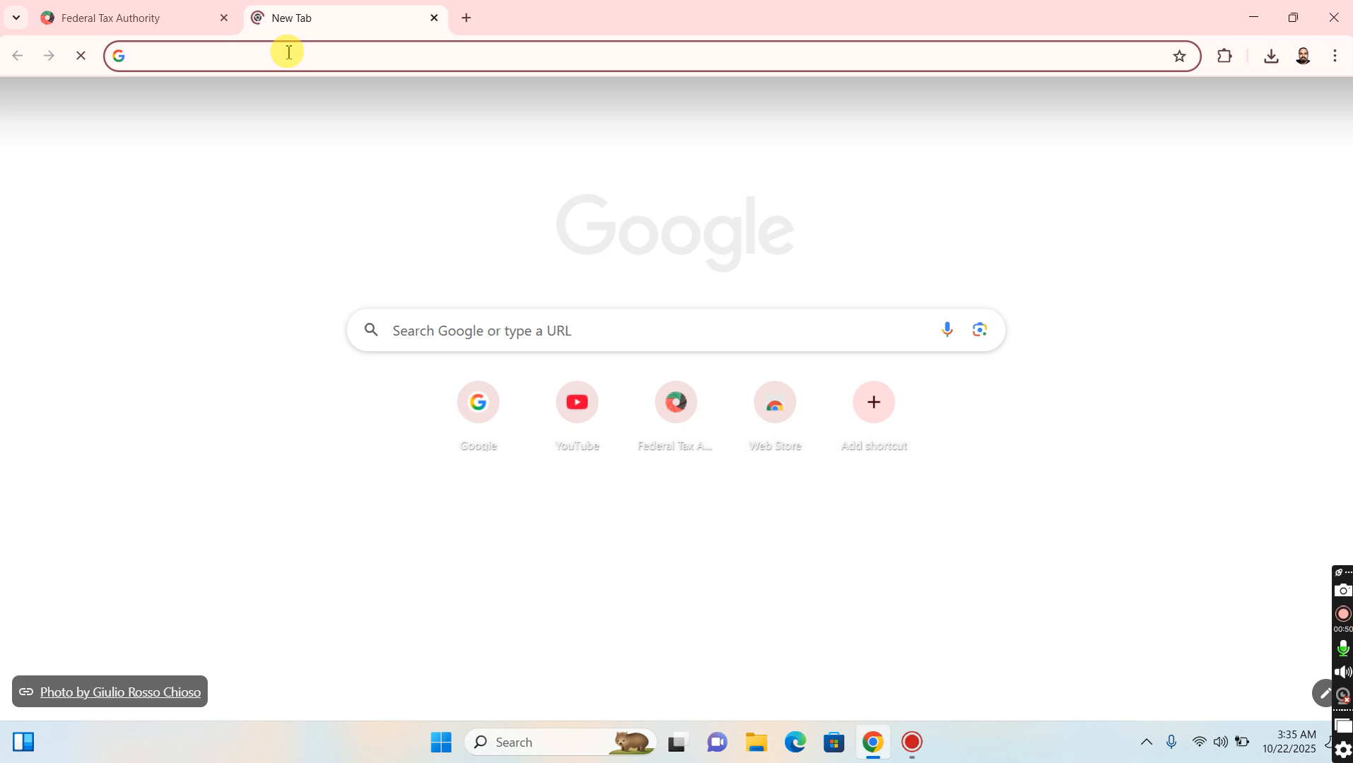
text(goo)
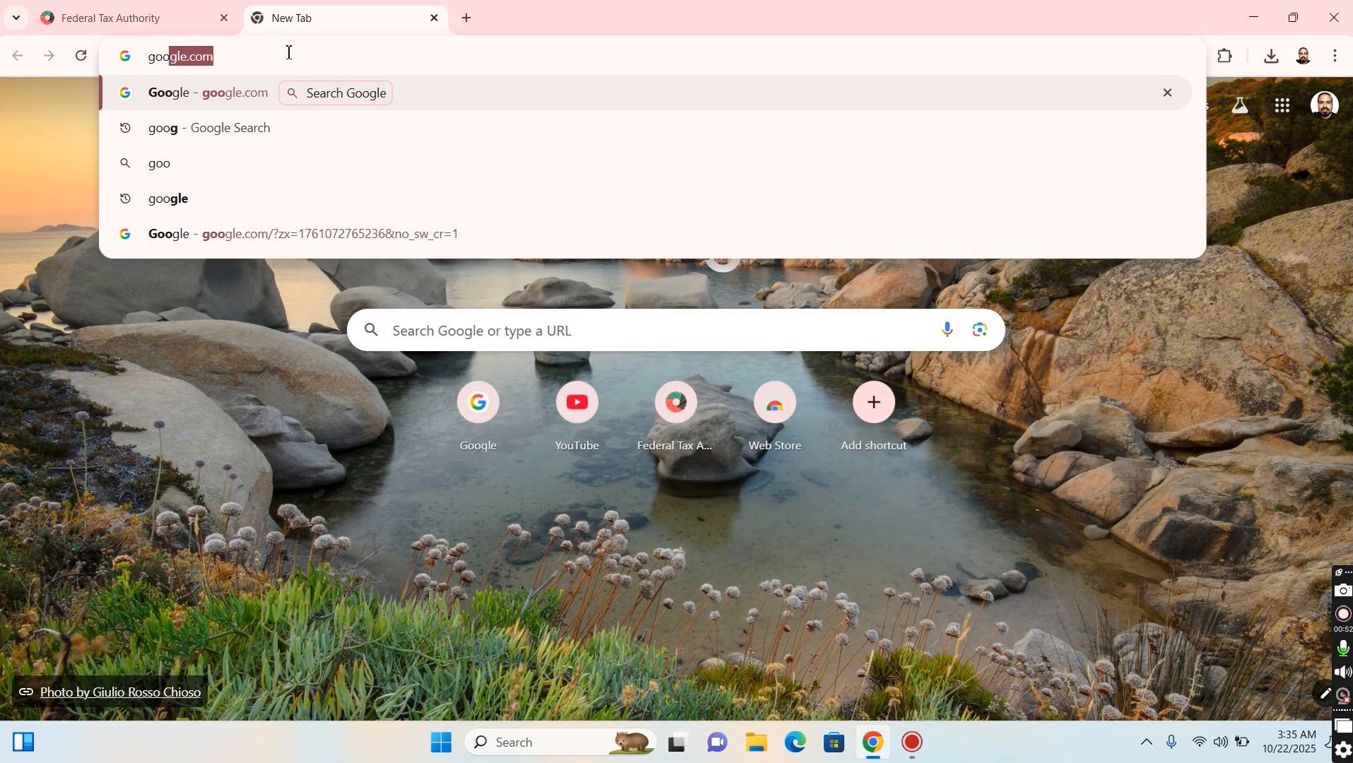
key(Return)
click(807, 305)
text(chat gpt4)
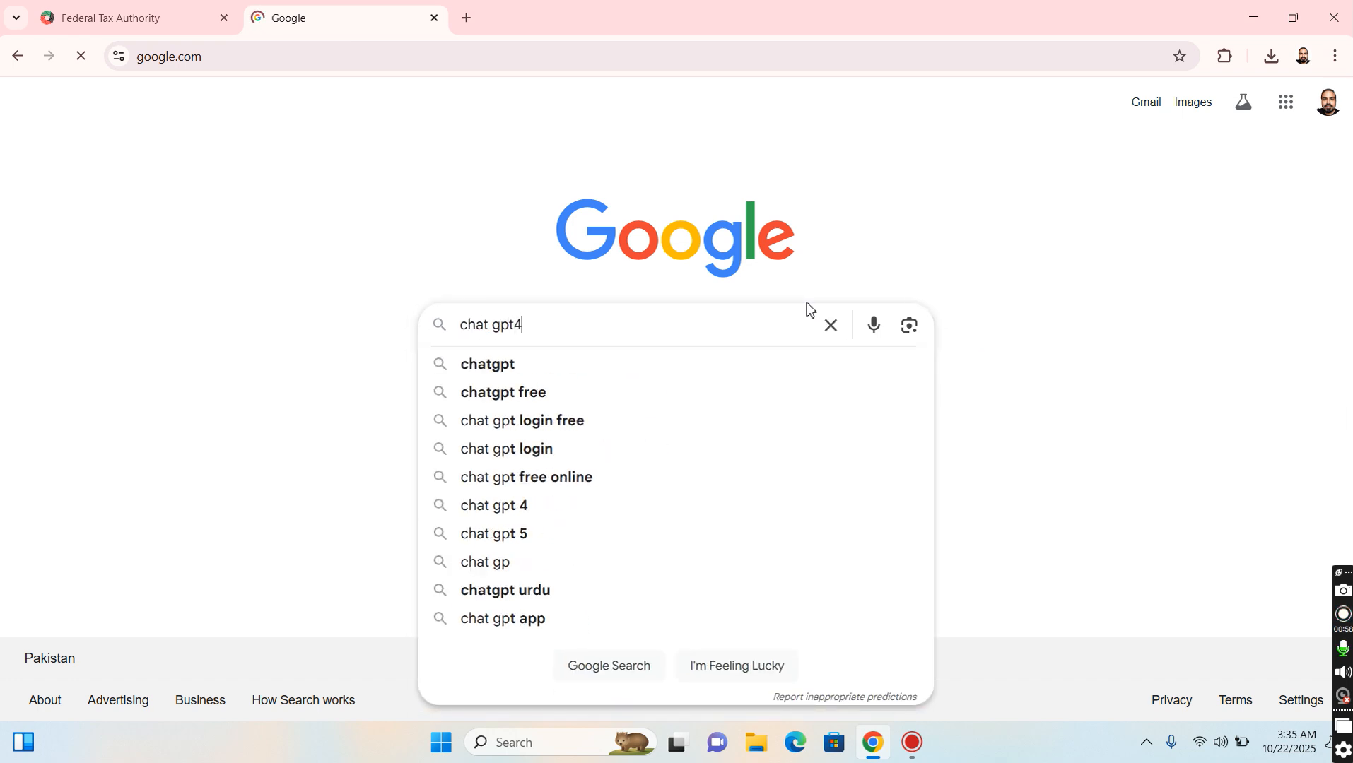
key(BackSpace)
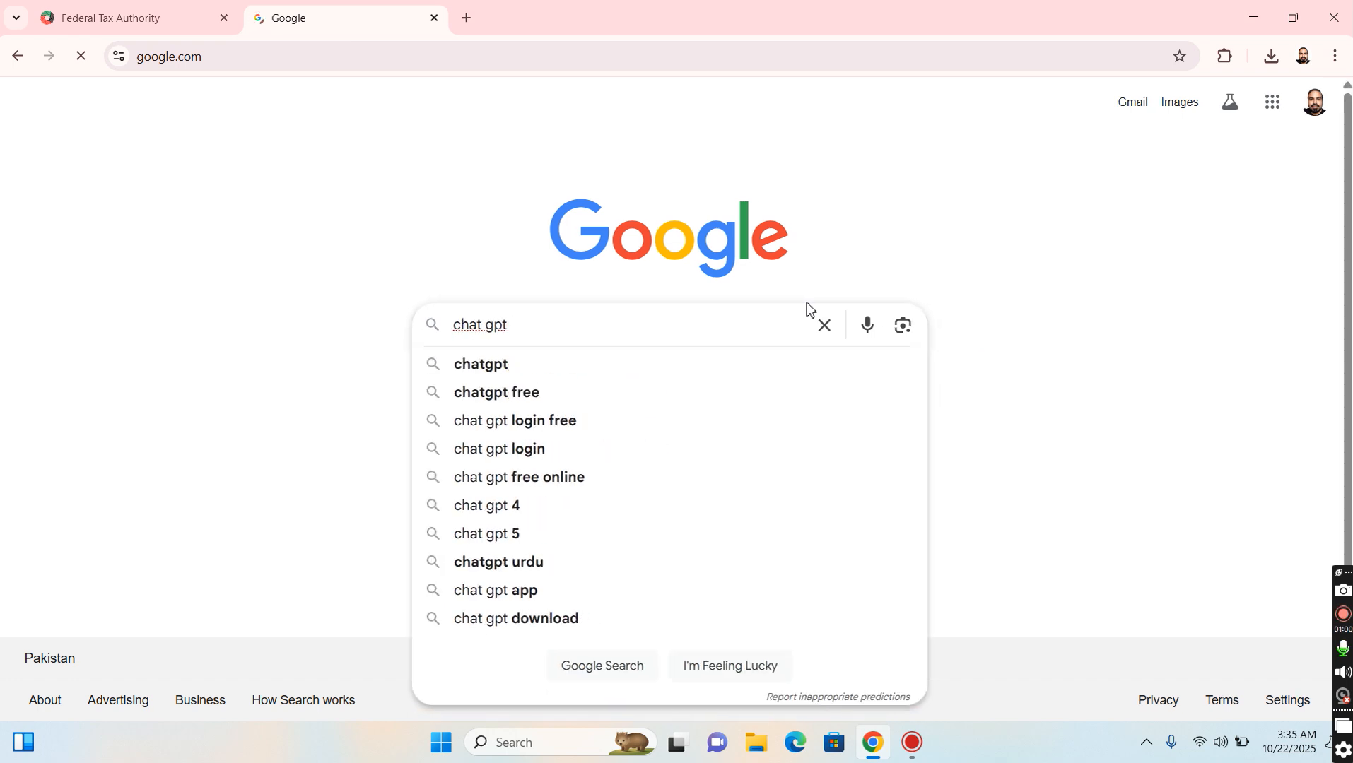
click(269, 316)
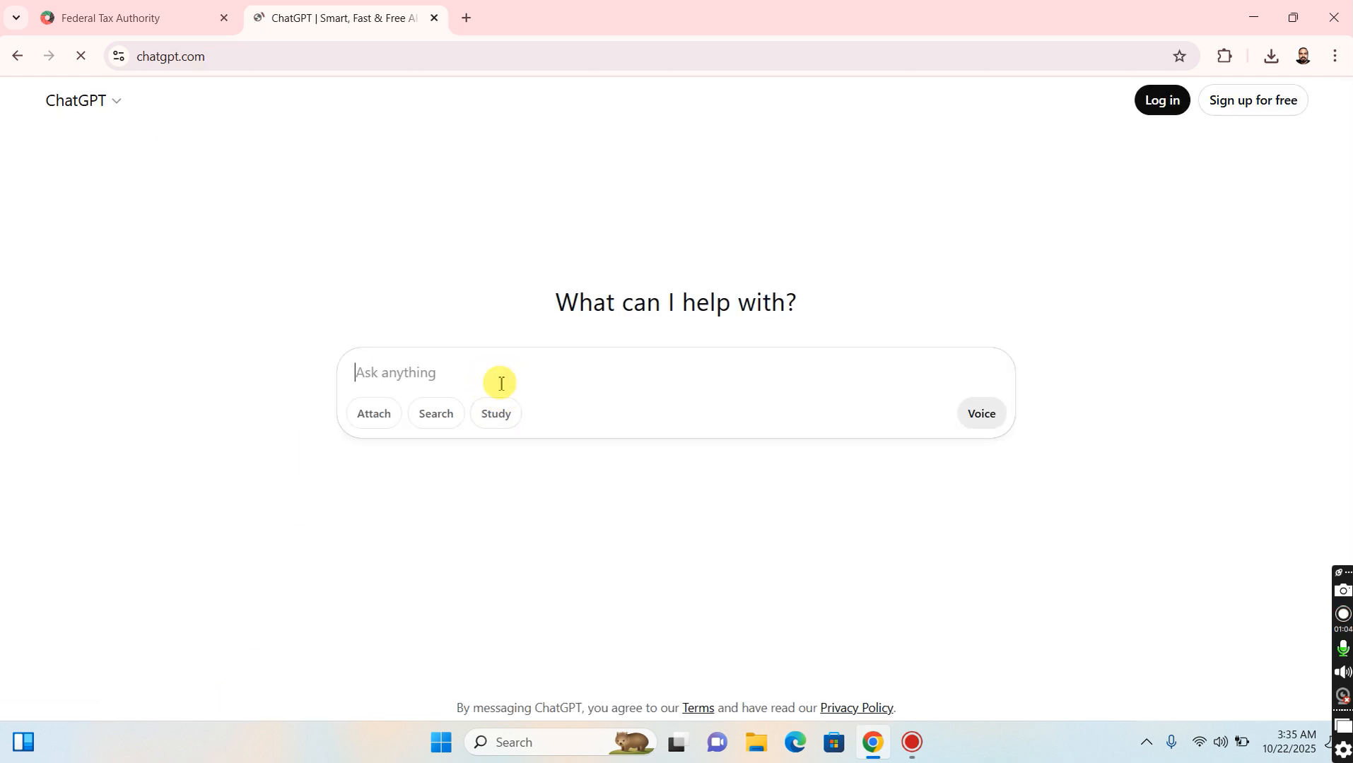
- Ask ChatGPT "what is the threshold of uae vat returns monthly filing" and highlight the threshold amount in the answer
click(500, 384)
text(can)
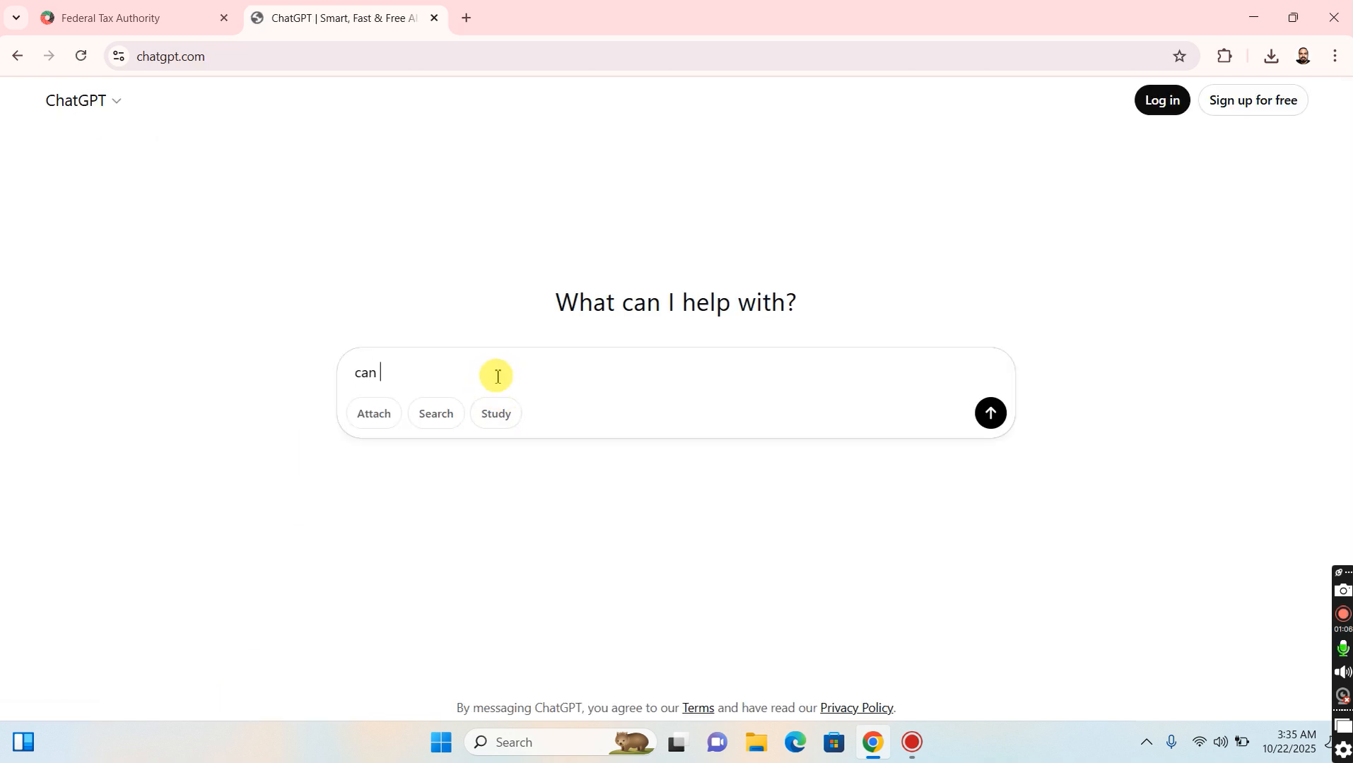
key(BackSpace)
key(BackSpace)
key(BackSpace)
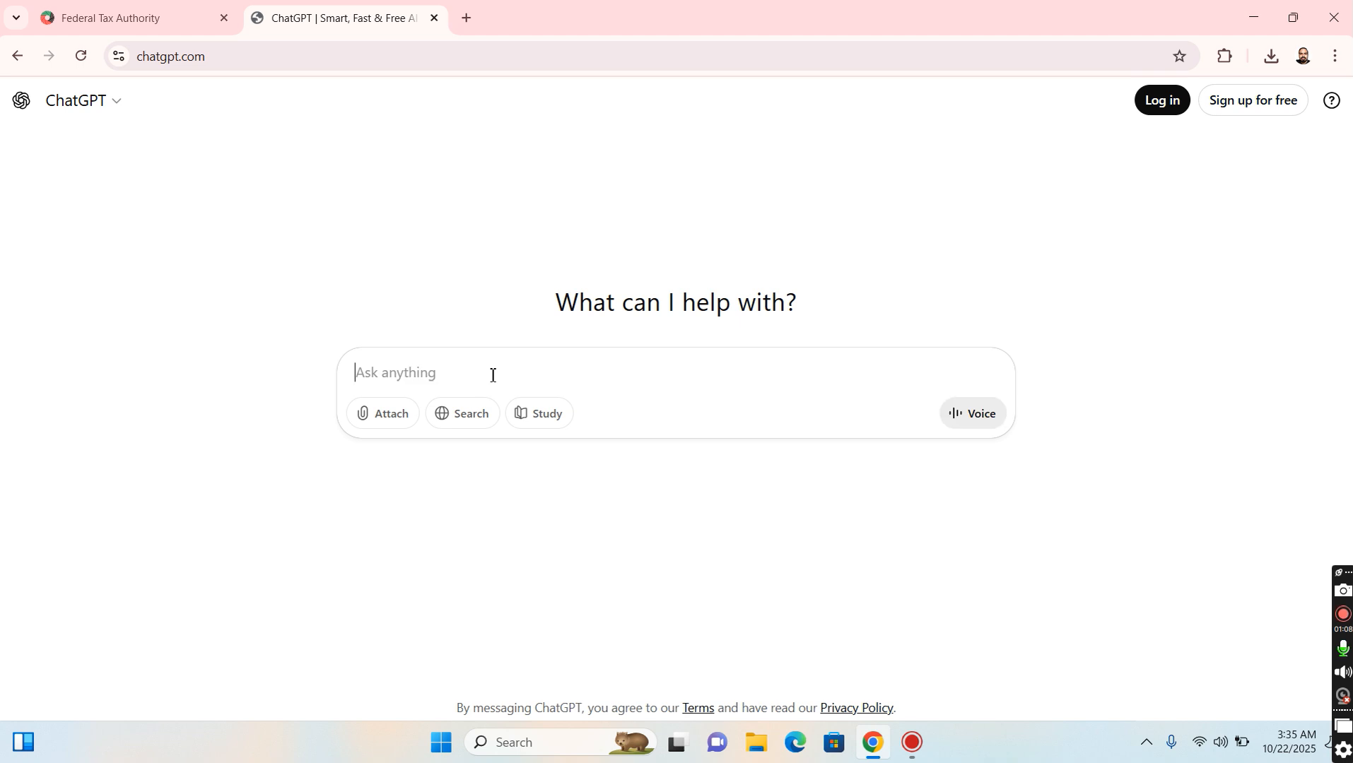
text(what is the threshold of uae vat returns monthly filing)
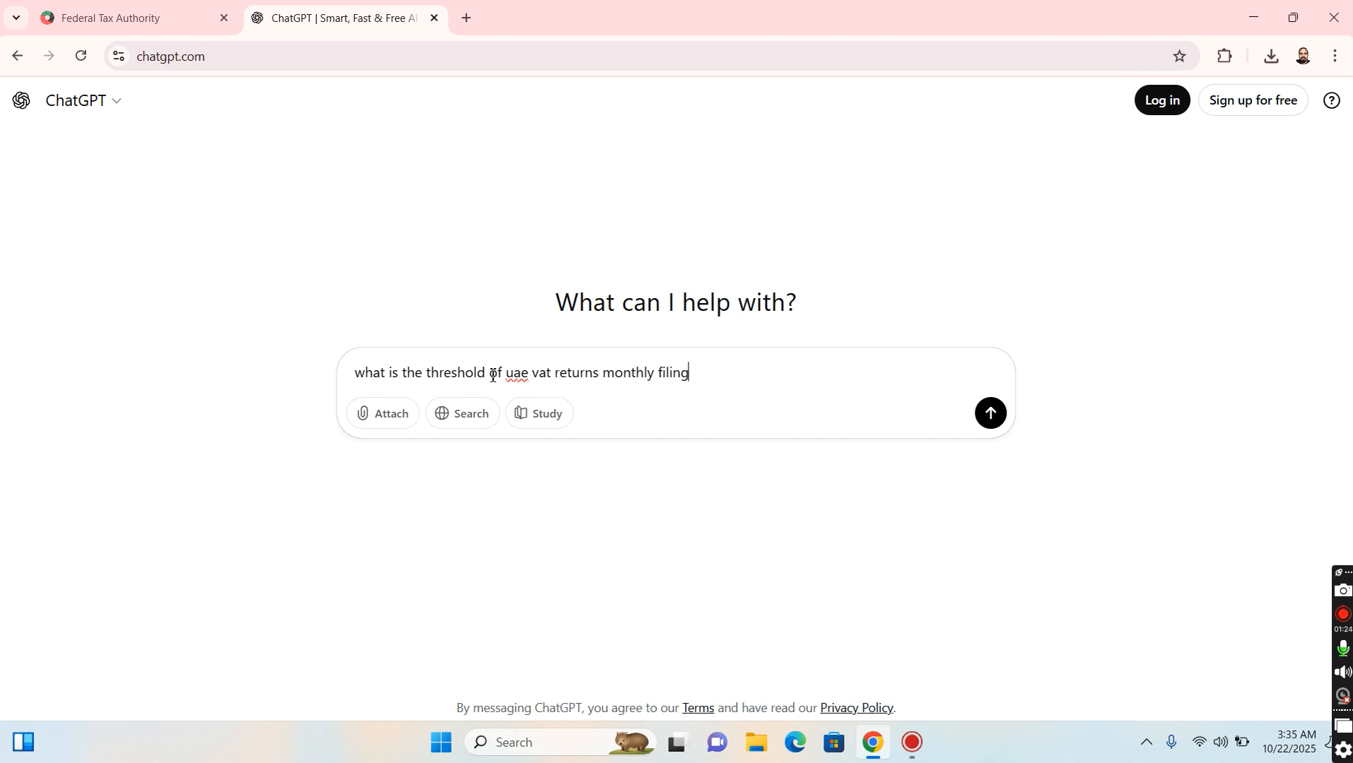
key(Return)
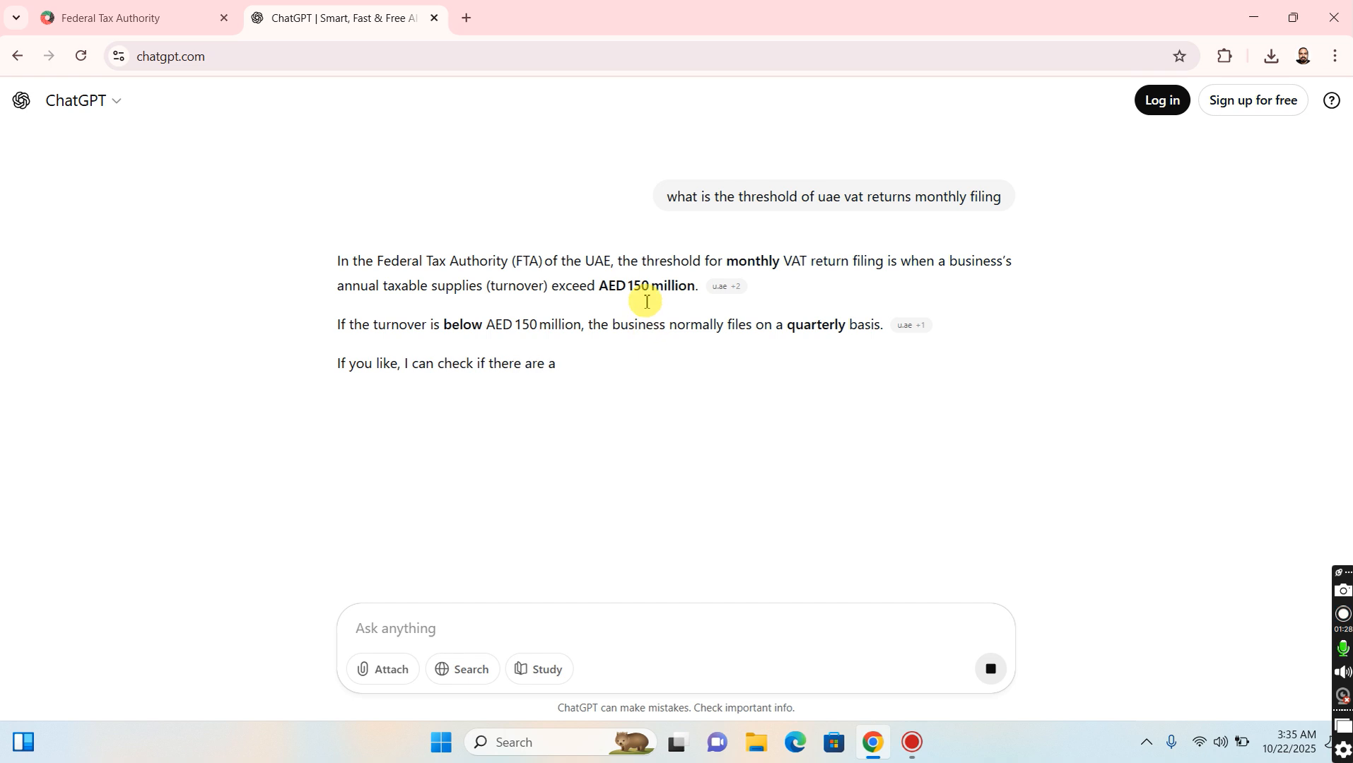
drag(603, 287, 697, 292)
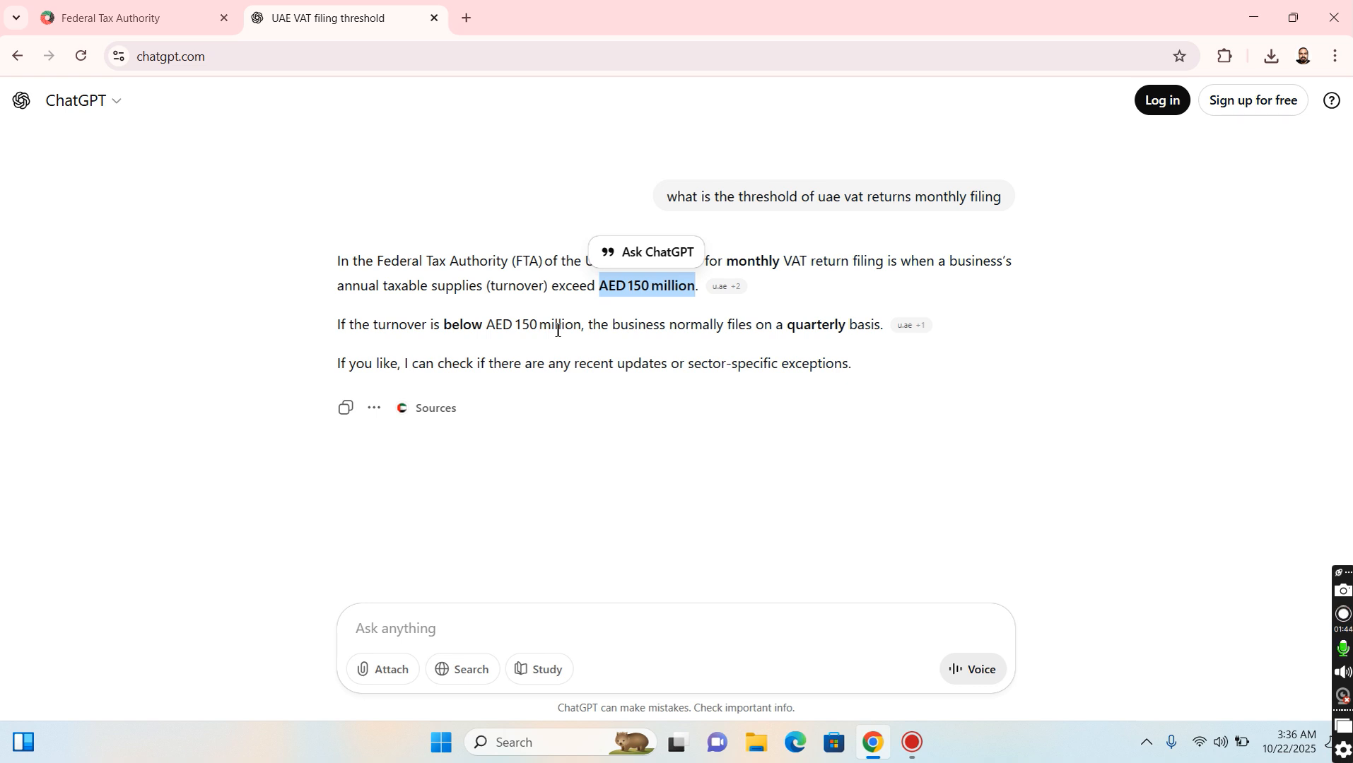
- Switch back to the Federal Tax Authority portal and examine the VAT 201 Return's filing period details, template option and sales rows
click(113, 17)
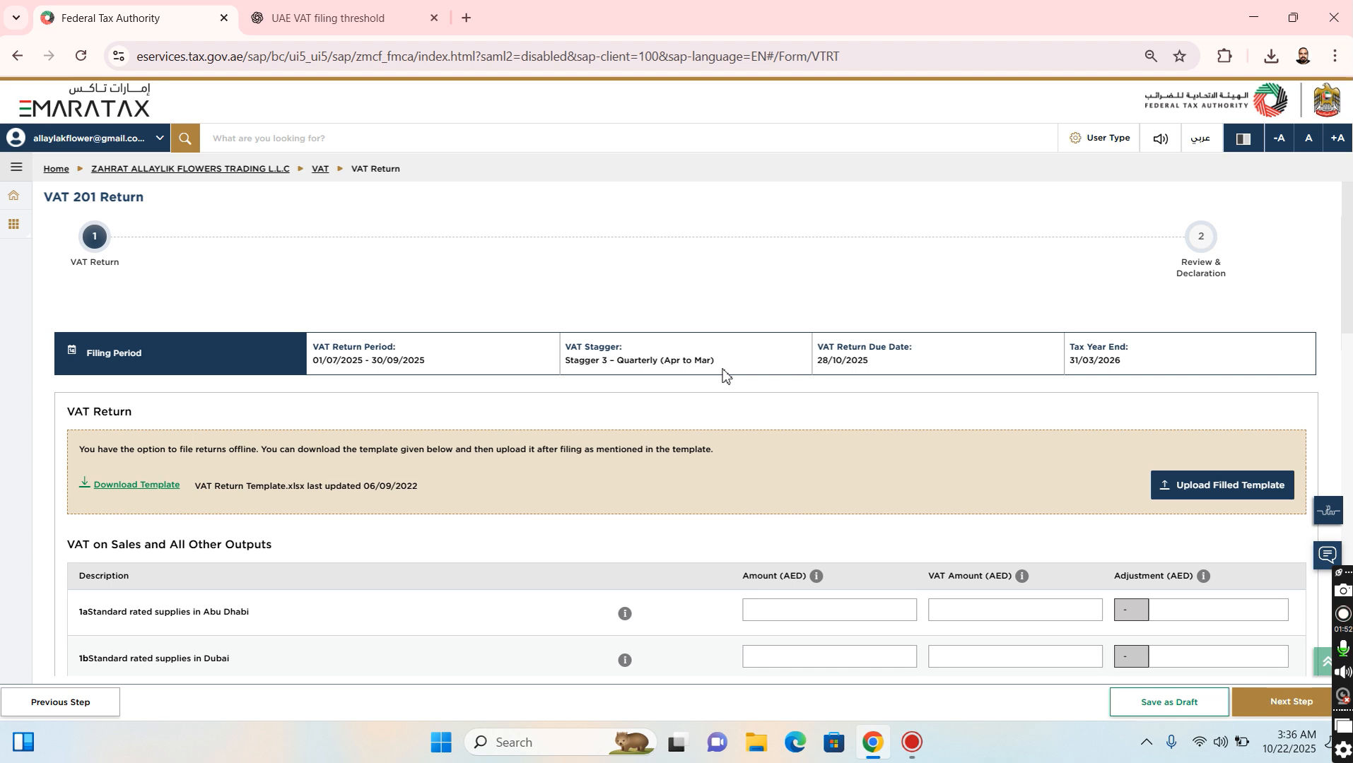
scroll(822, 425, down, 1)
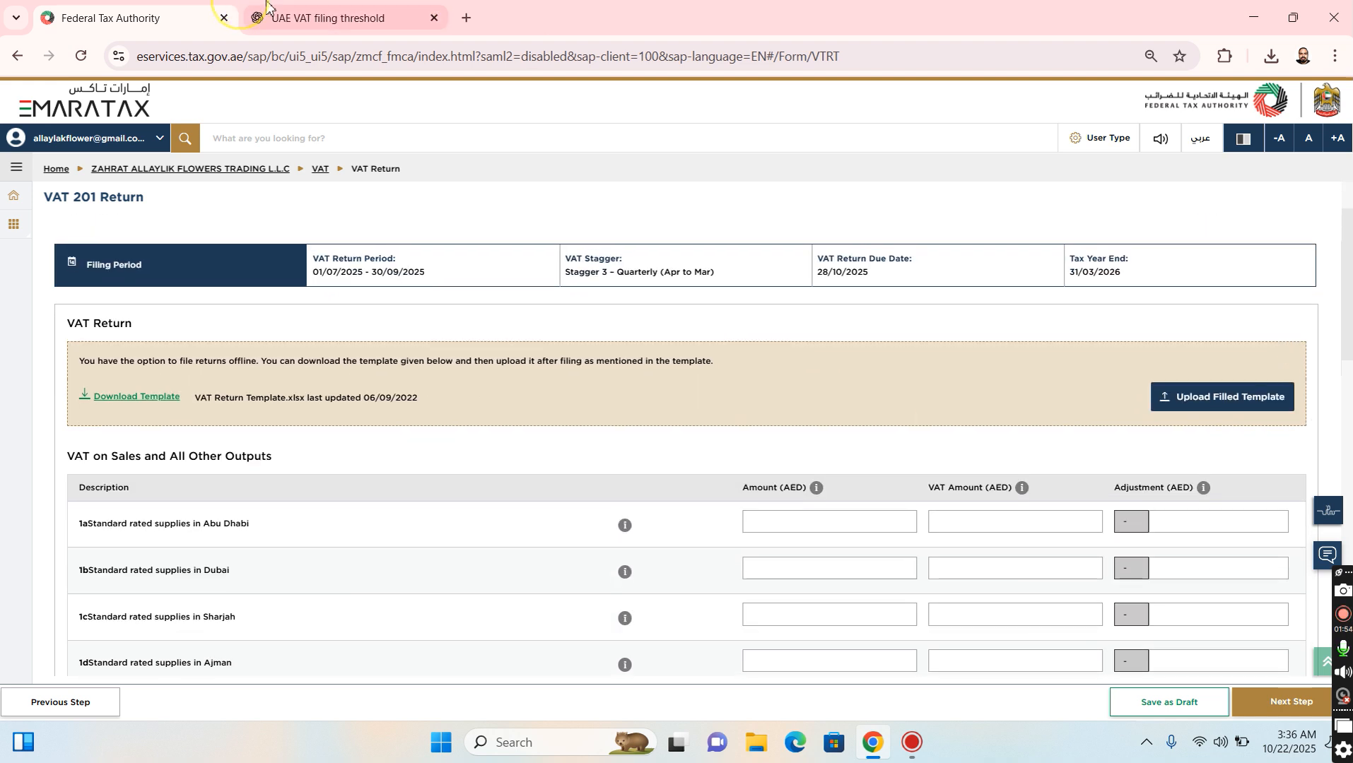
click(254, 6)
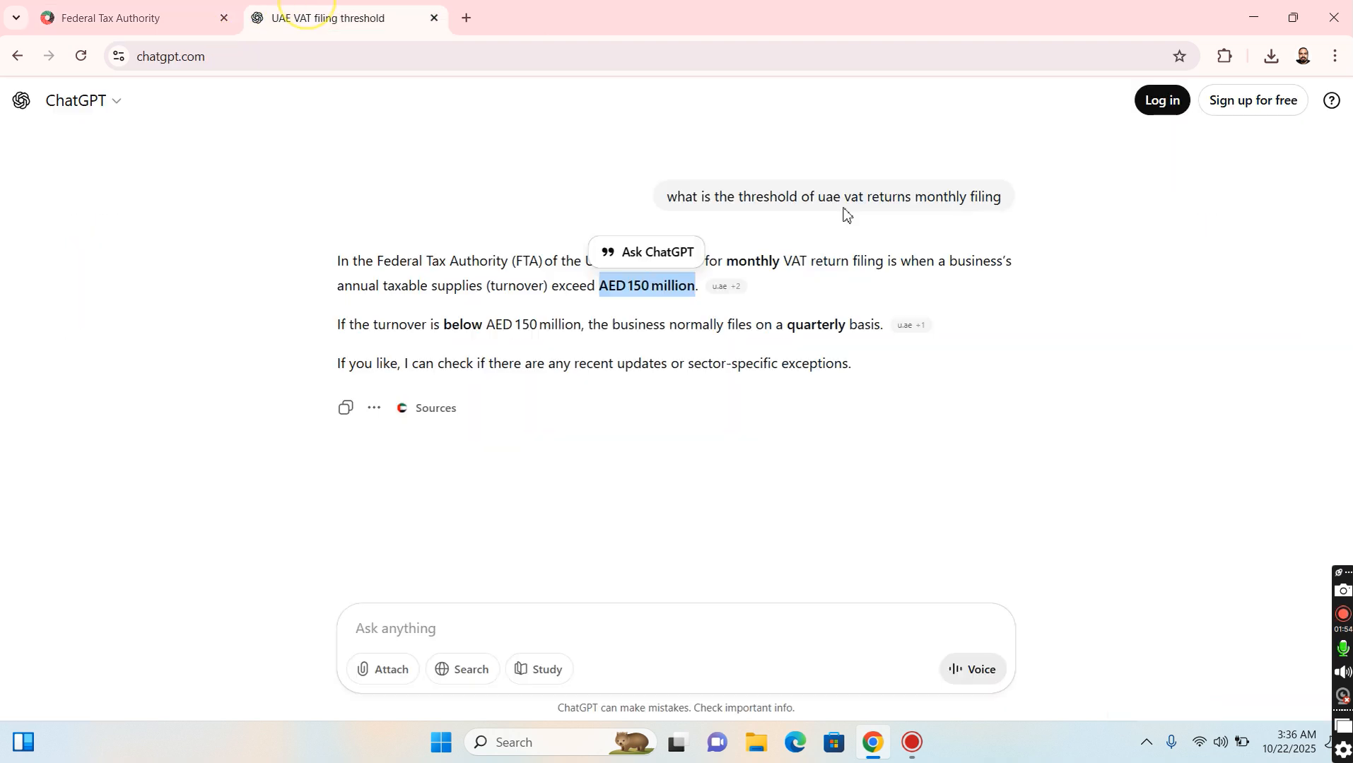
click(178, 7)
scroll(453, 417, up, 1)
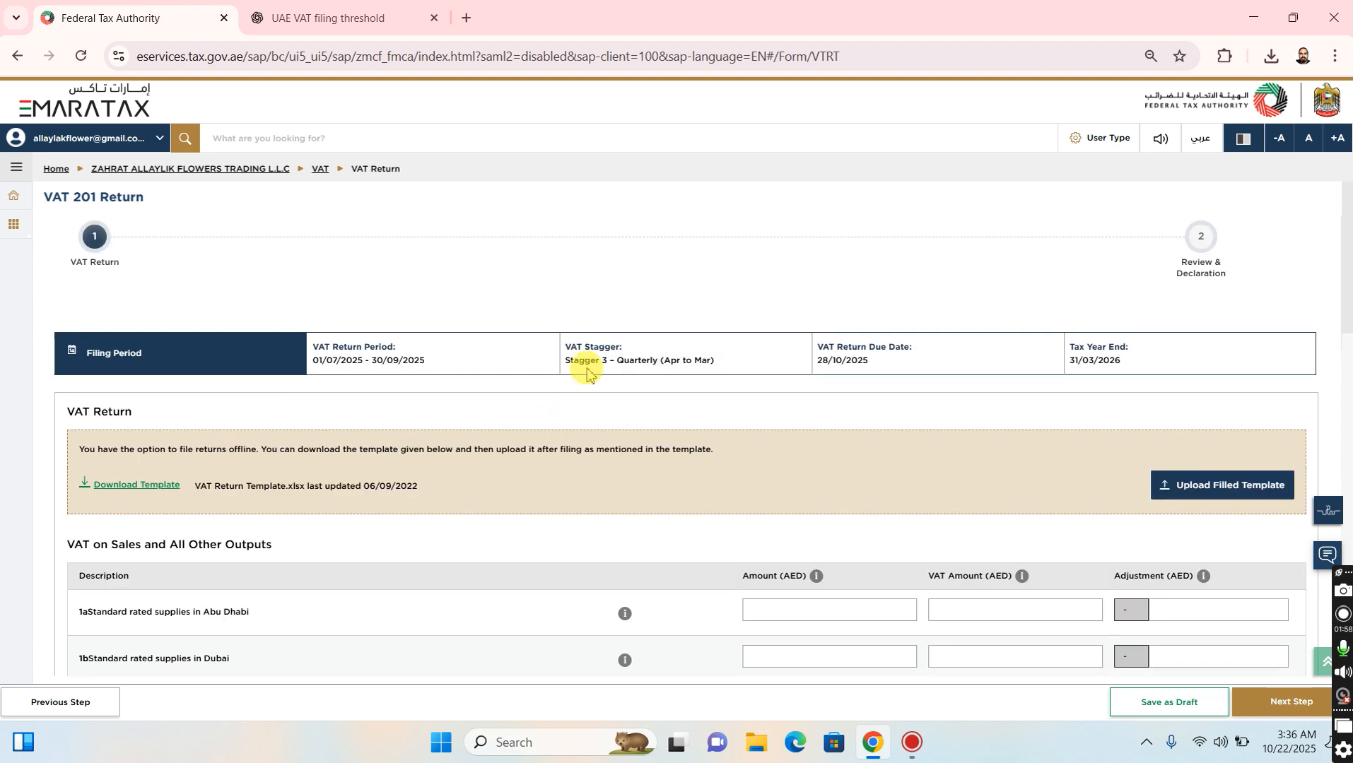
drag(317, 357, 414, 380)
click(408, 377)
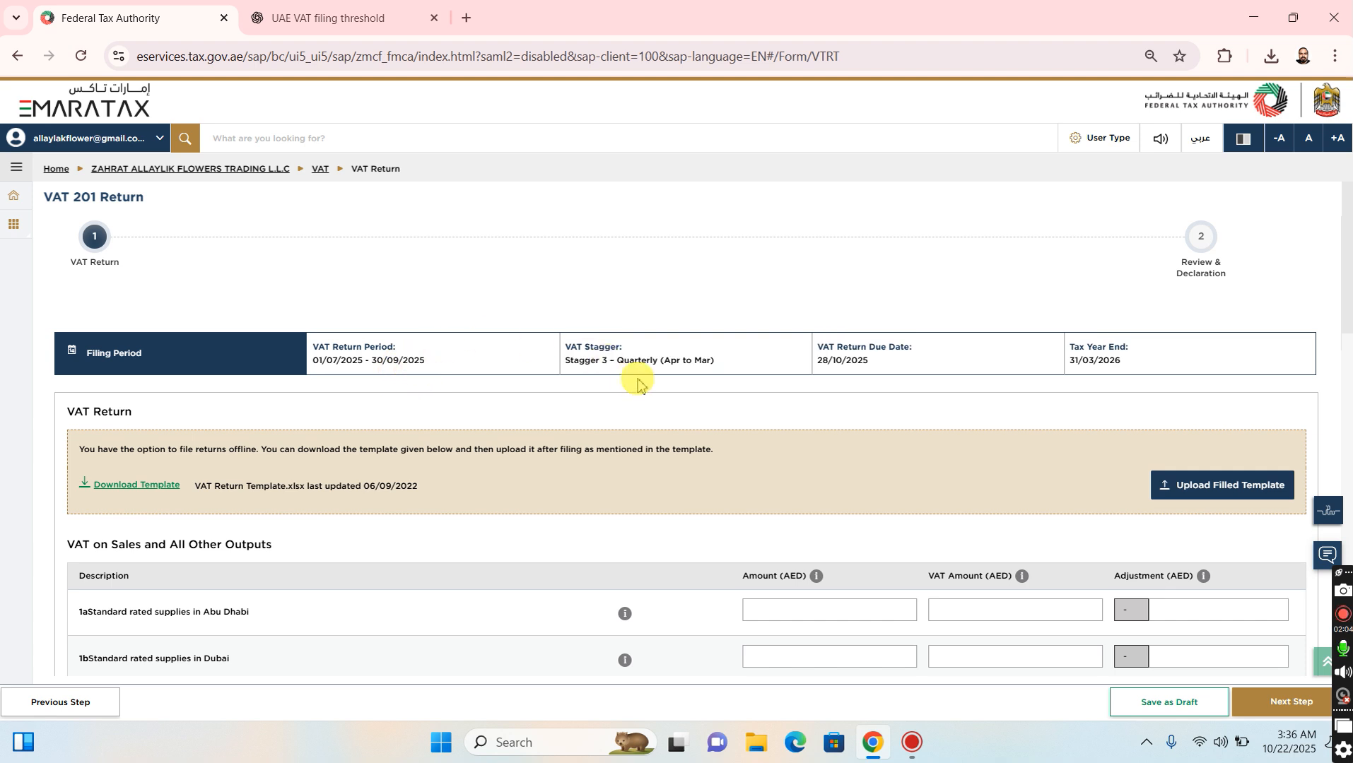
click(841, 366)
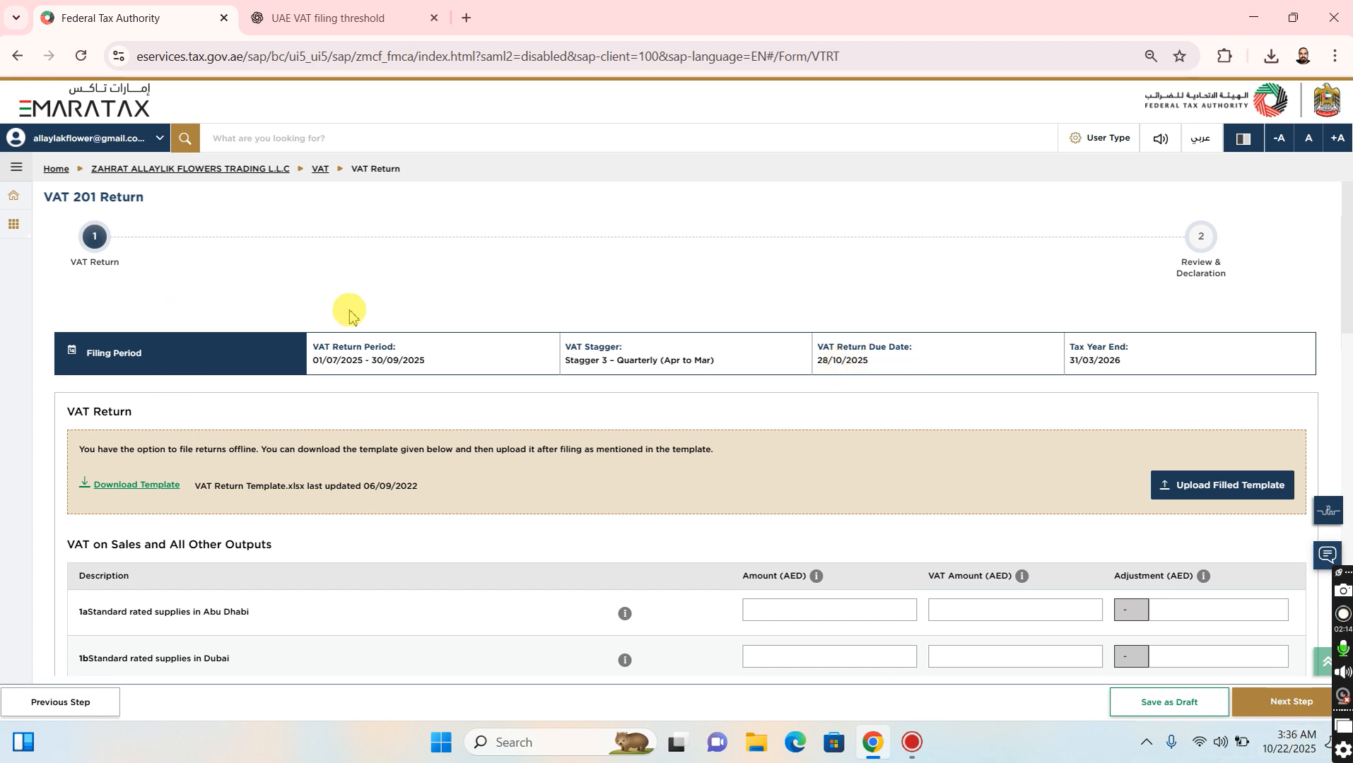
scroll(557, 413, down, 1)
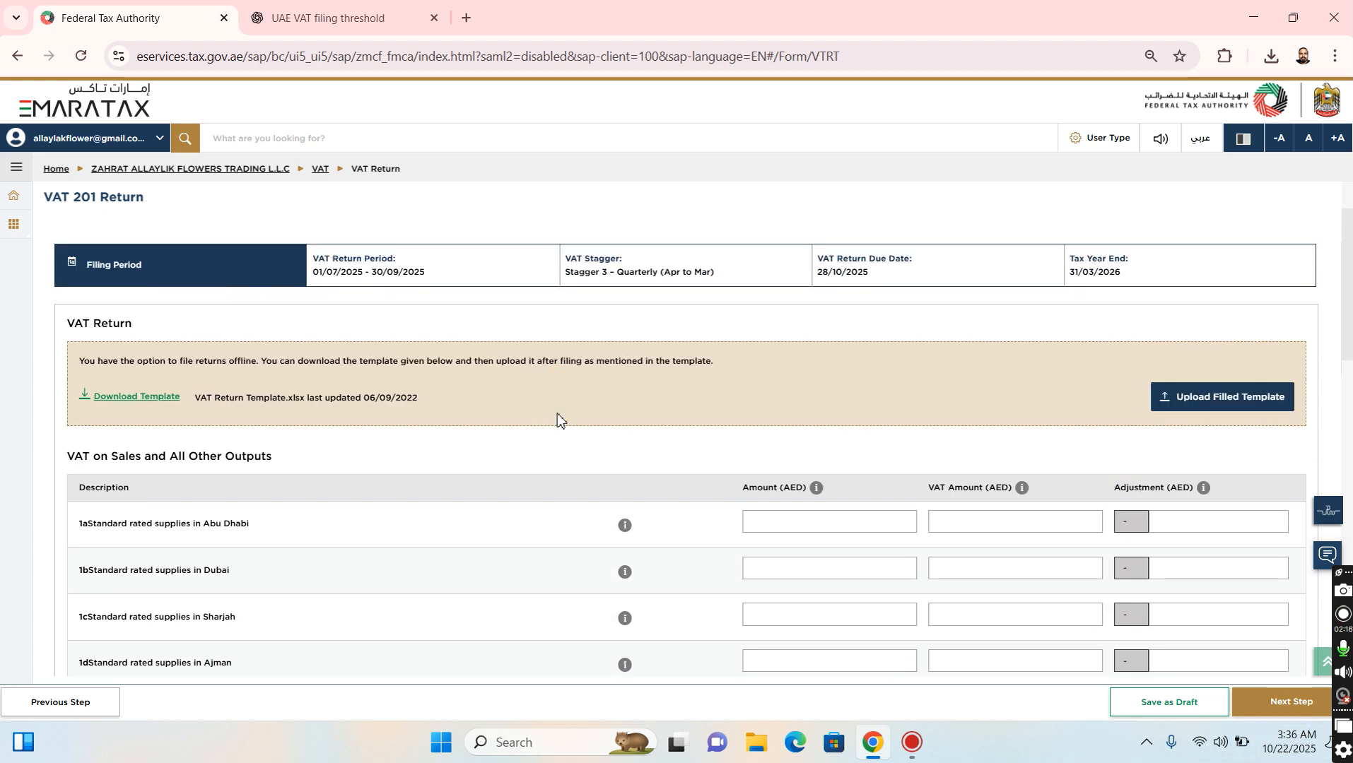
scroll(559, 417, down, 1)
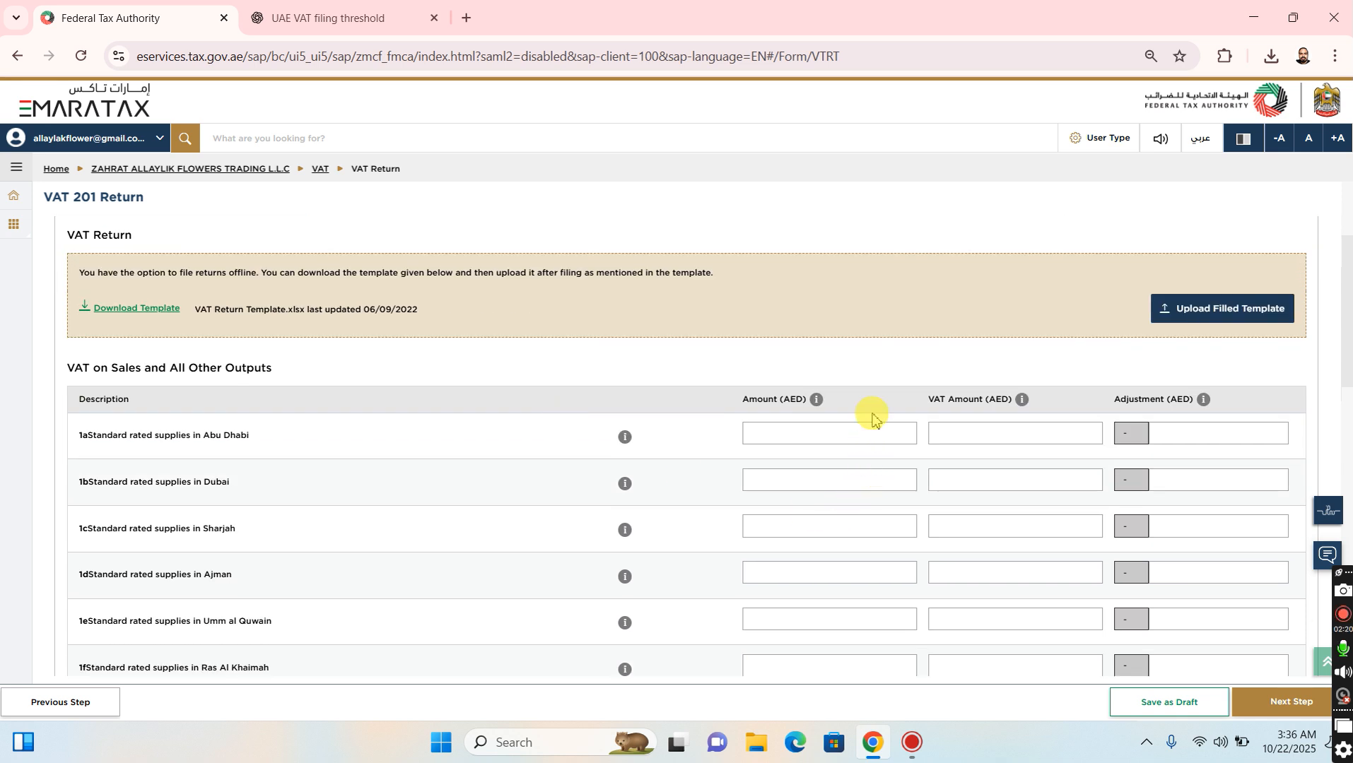
scroll(986, 519, down, 2)
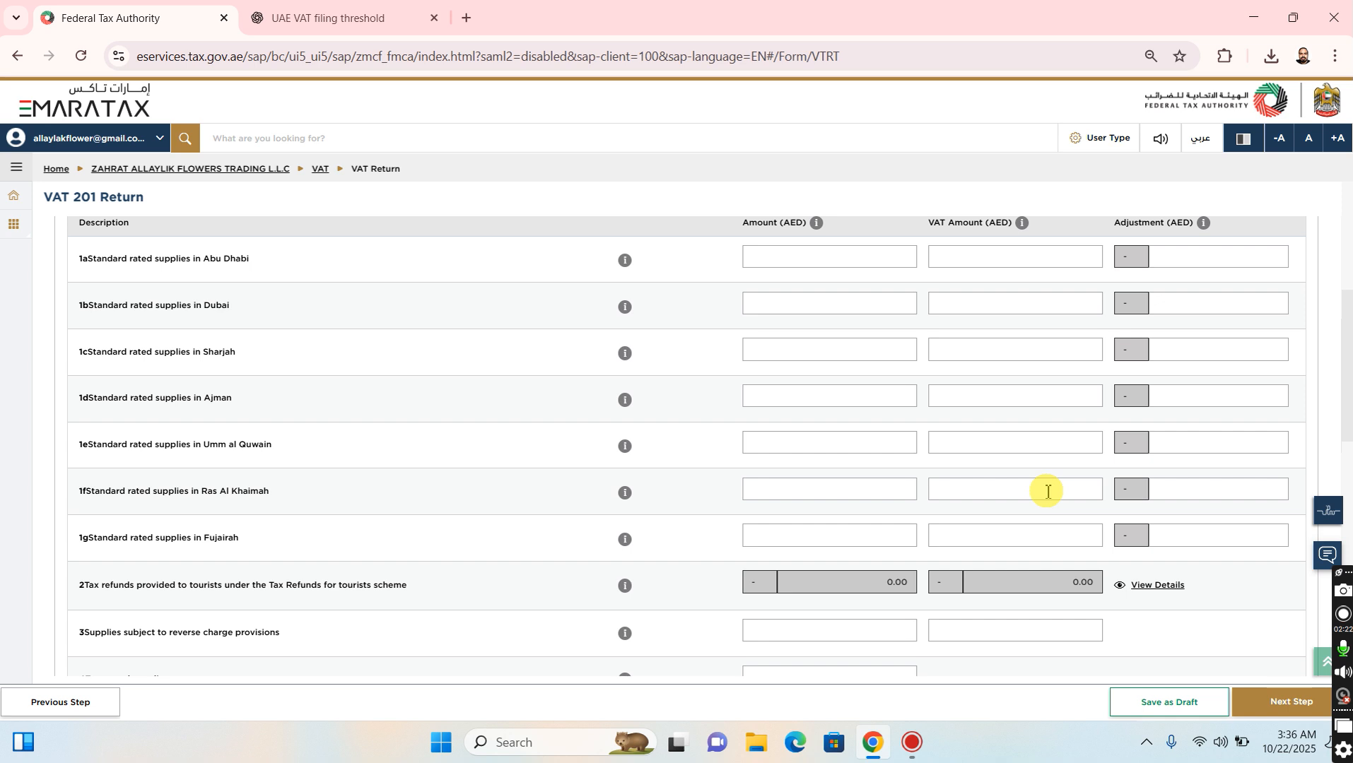
scroll(1047, 493, up, 4)
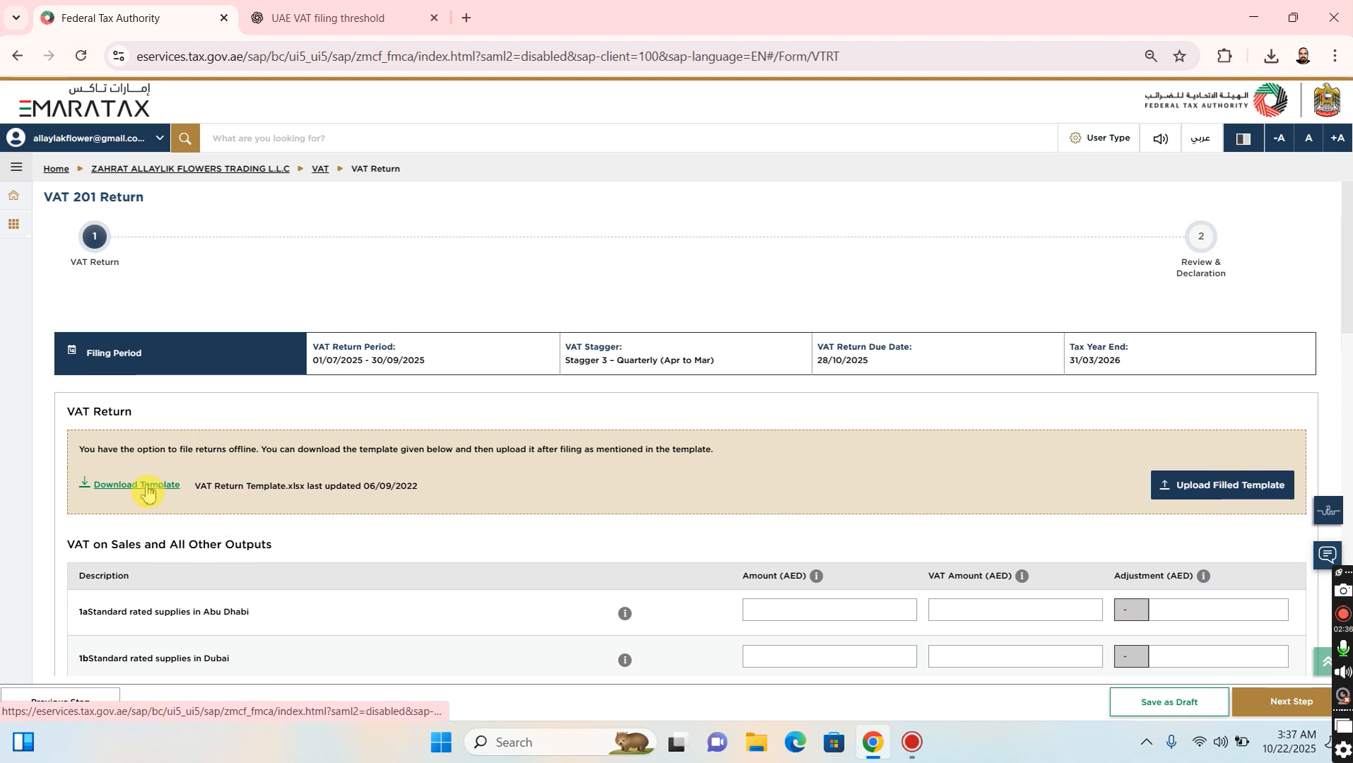
- Minimize the browser, close the ScreenRec gallery and open the VAT Return Template workbook from the desktop in Excel
click(1254, 18)
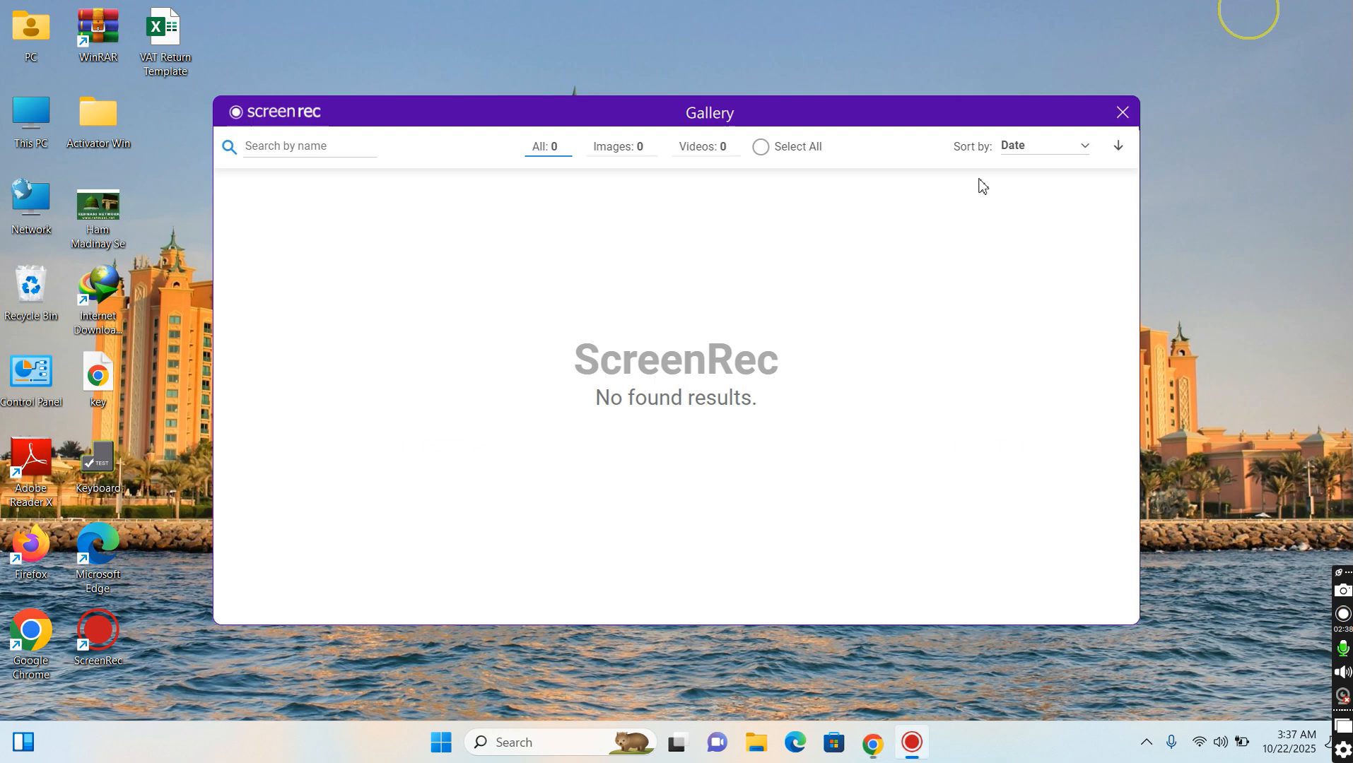
click(1123, 113)
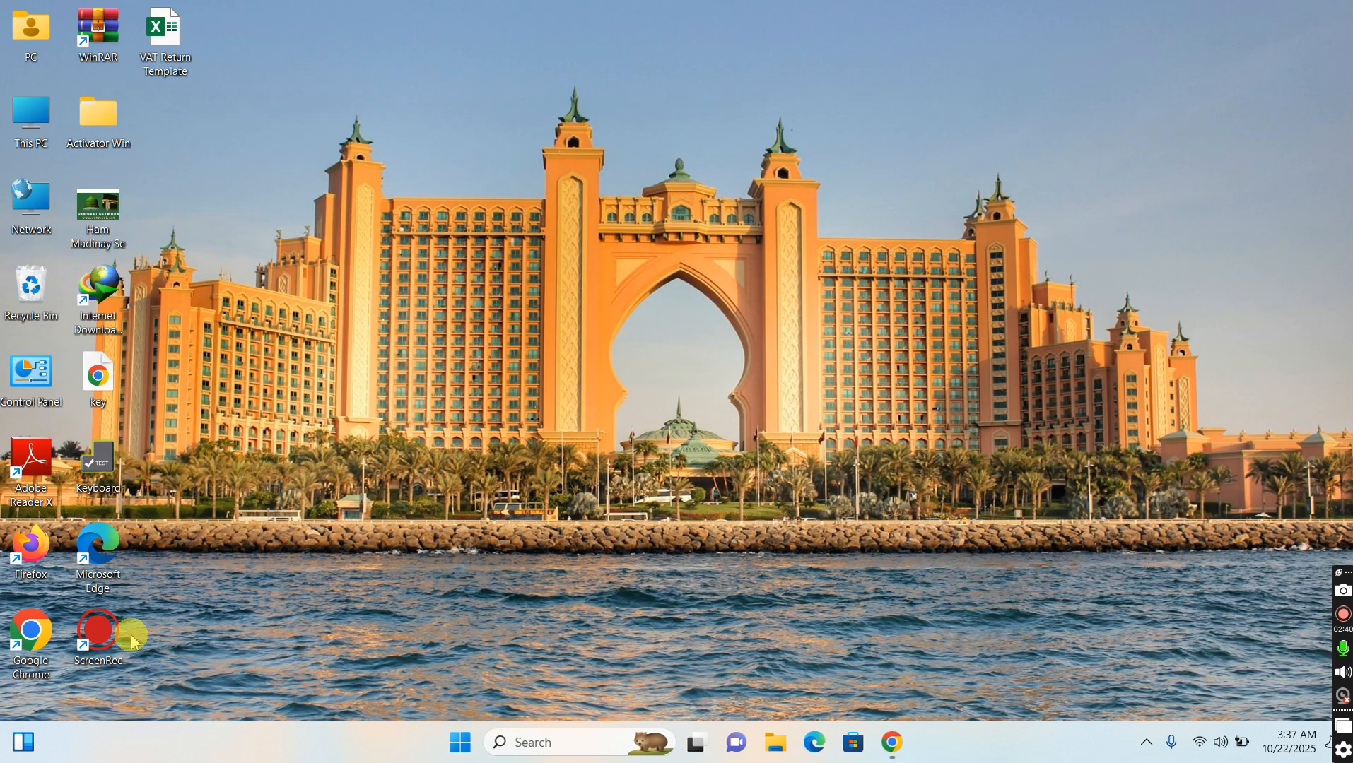
click(163, 36)
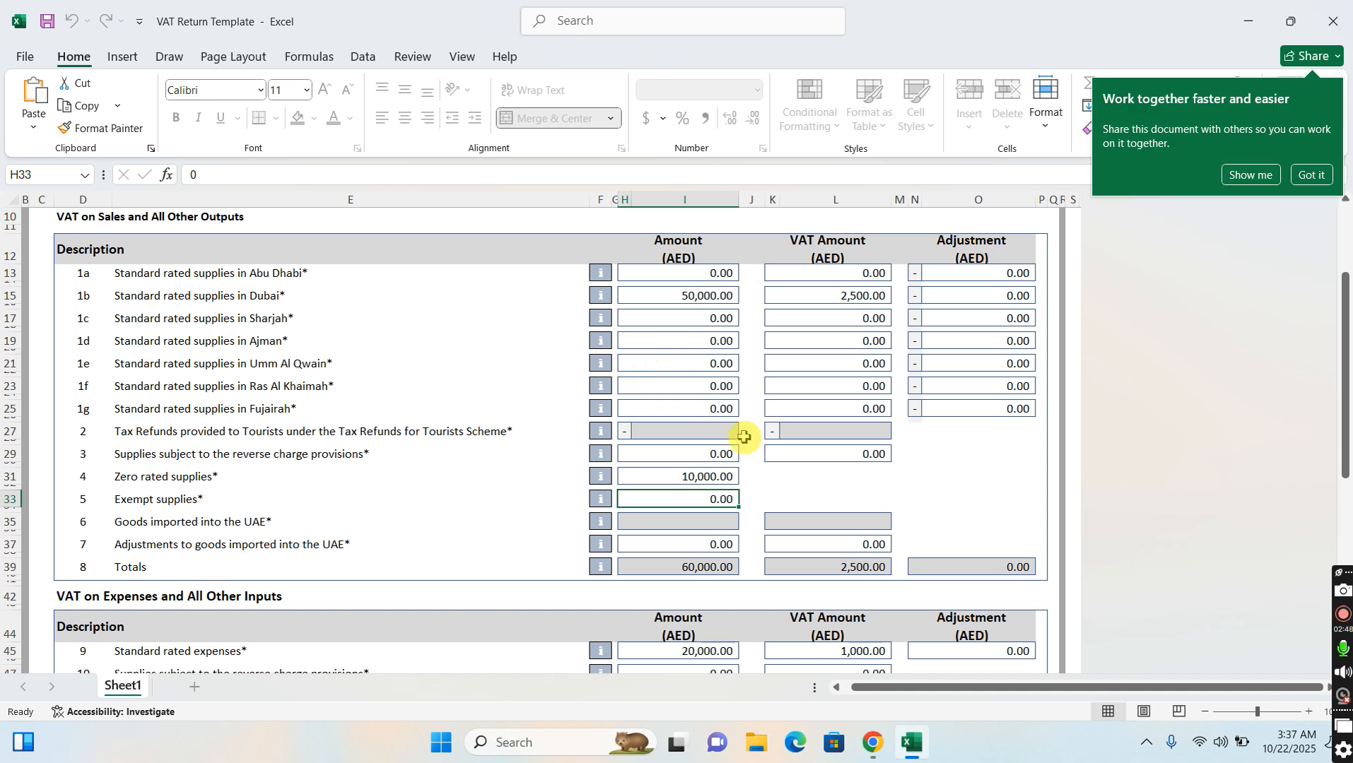
- Clear the amount and VAT amount for standard rated supplies in Dubai and the amount for zero rated supplies
scroll(1147, 371, up, 3)
click(685, 438)
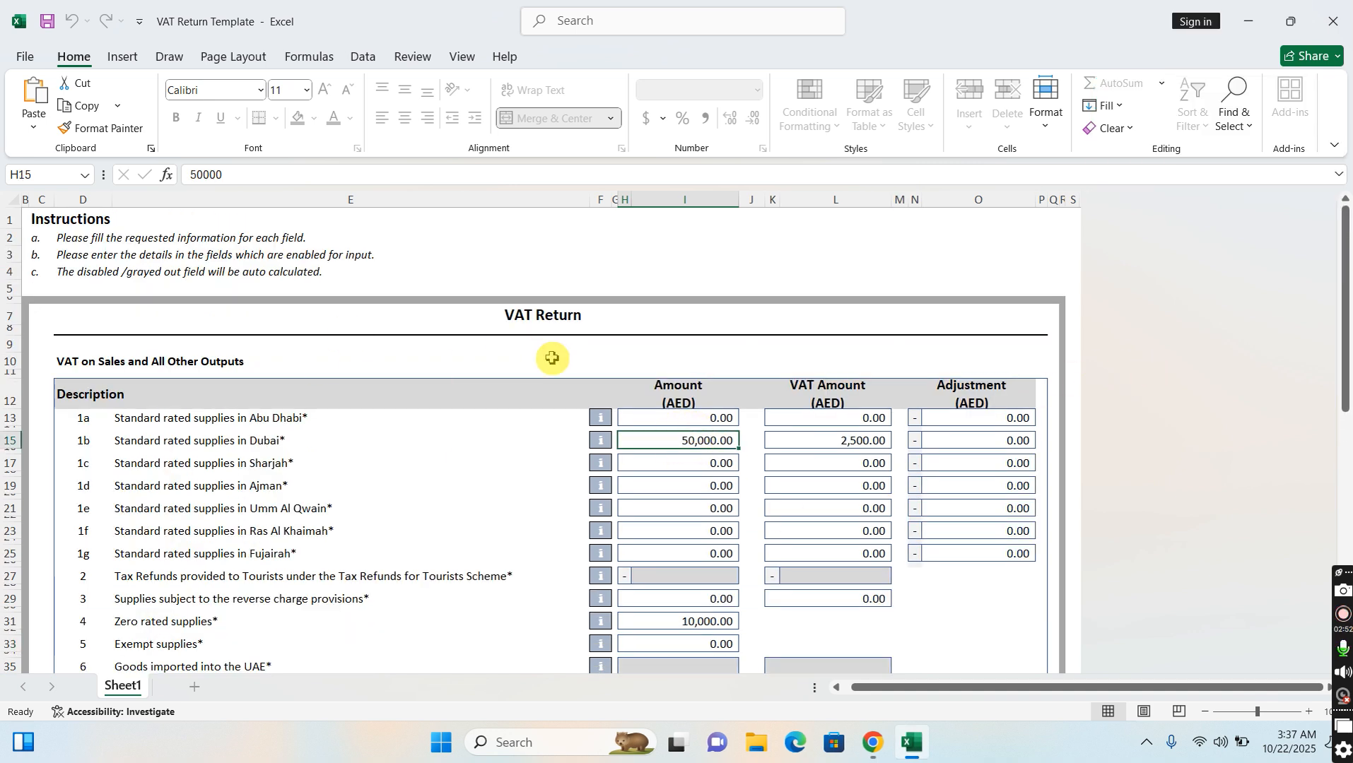
click(621, 391)
key(Delete)
click(842, 440)
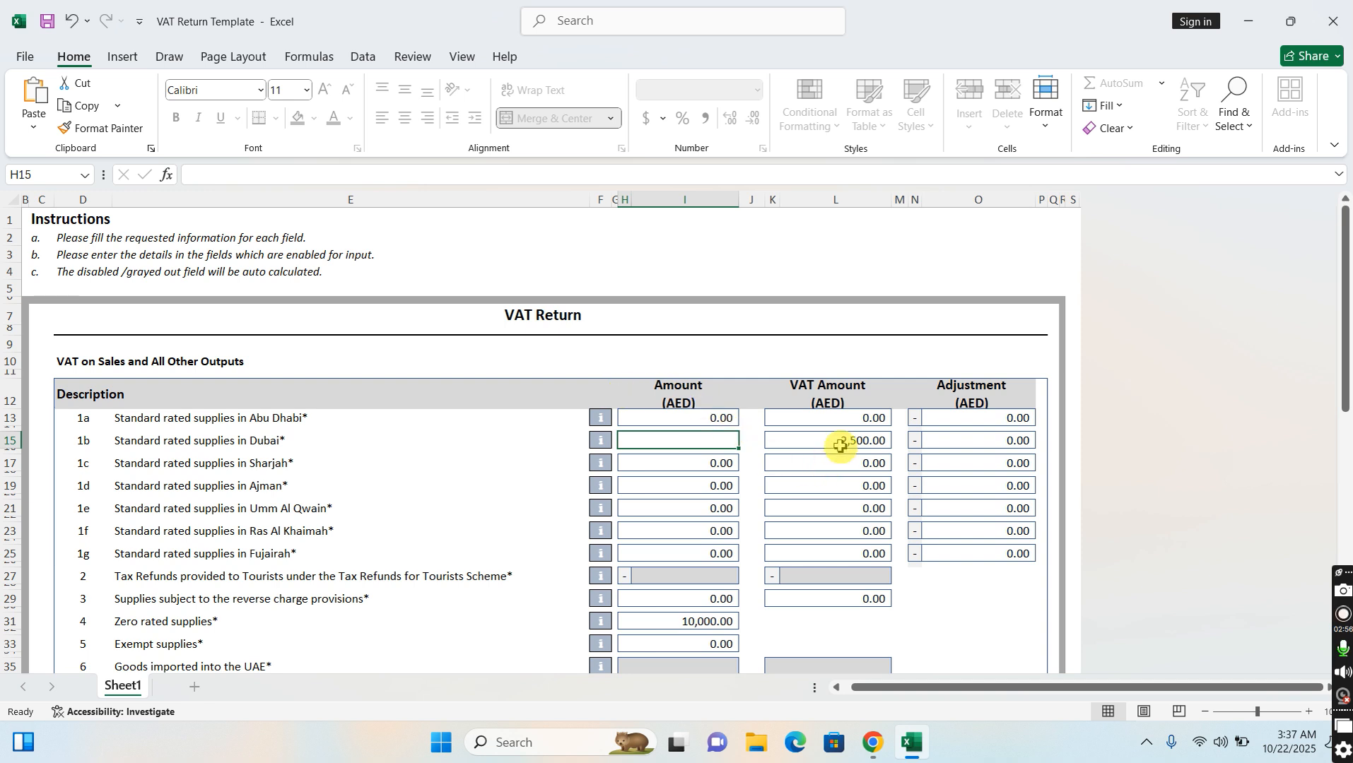
click(735, 622)
key(Delete)
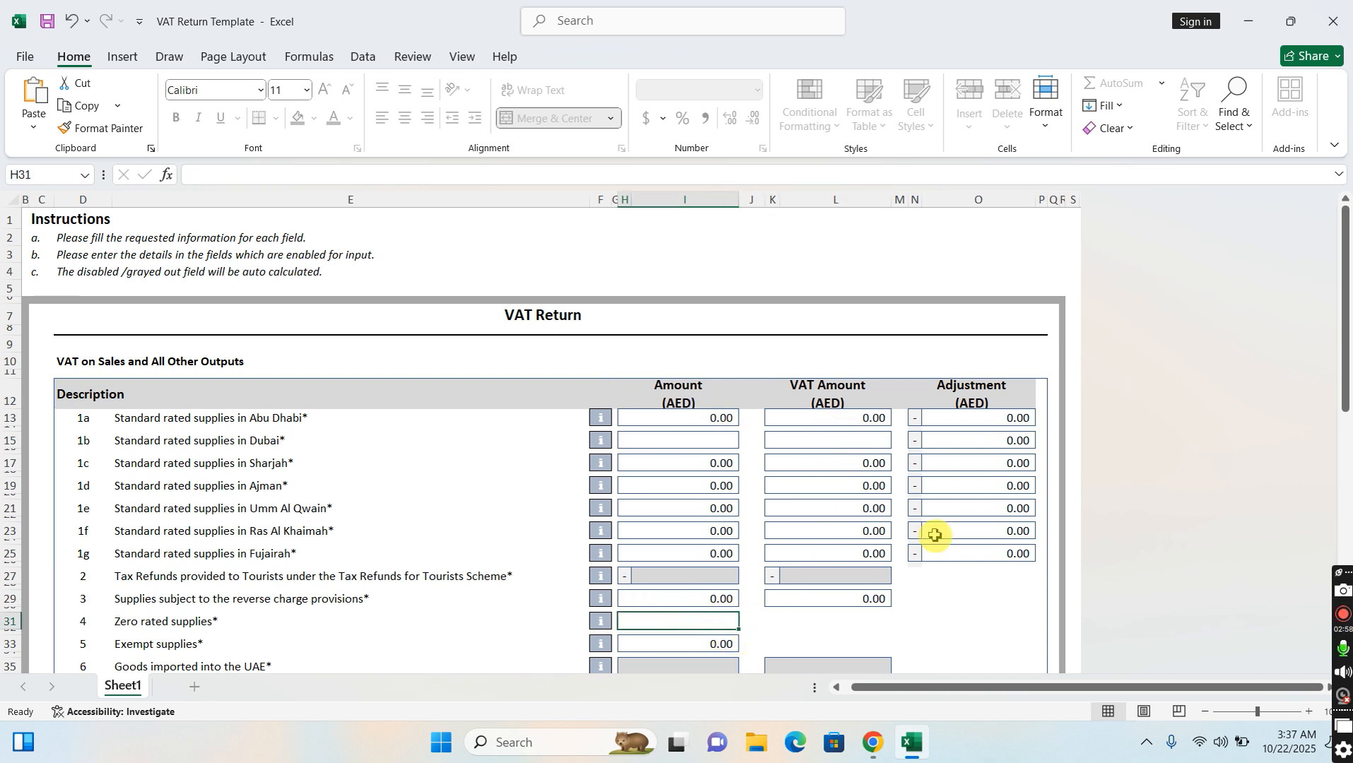
- Clear the amount and VAT amount for standard rated expenses in the VAT on Expenses and All Other Inputs section
scroll(940, 535, down, 2)
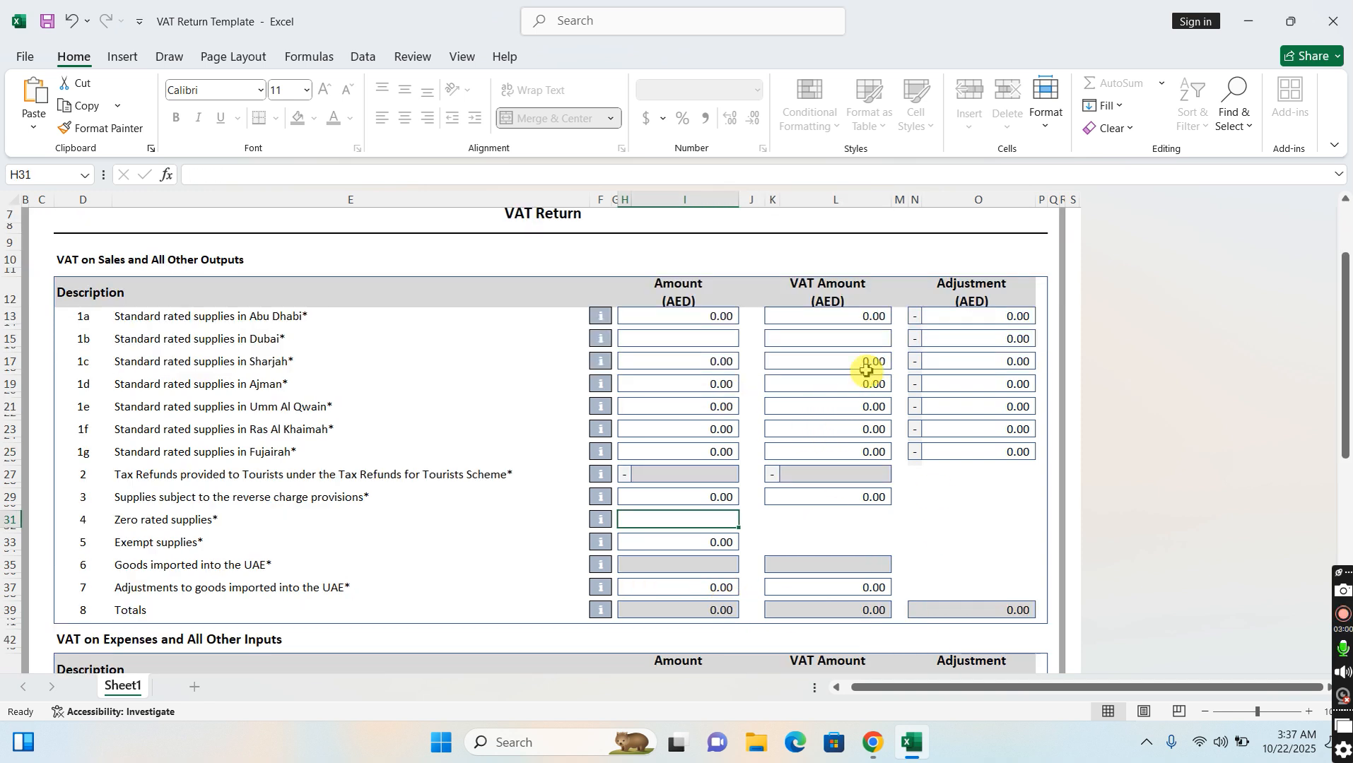
scroll(876, 544, down, 5)
click(705, 501)
key(Delete)
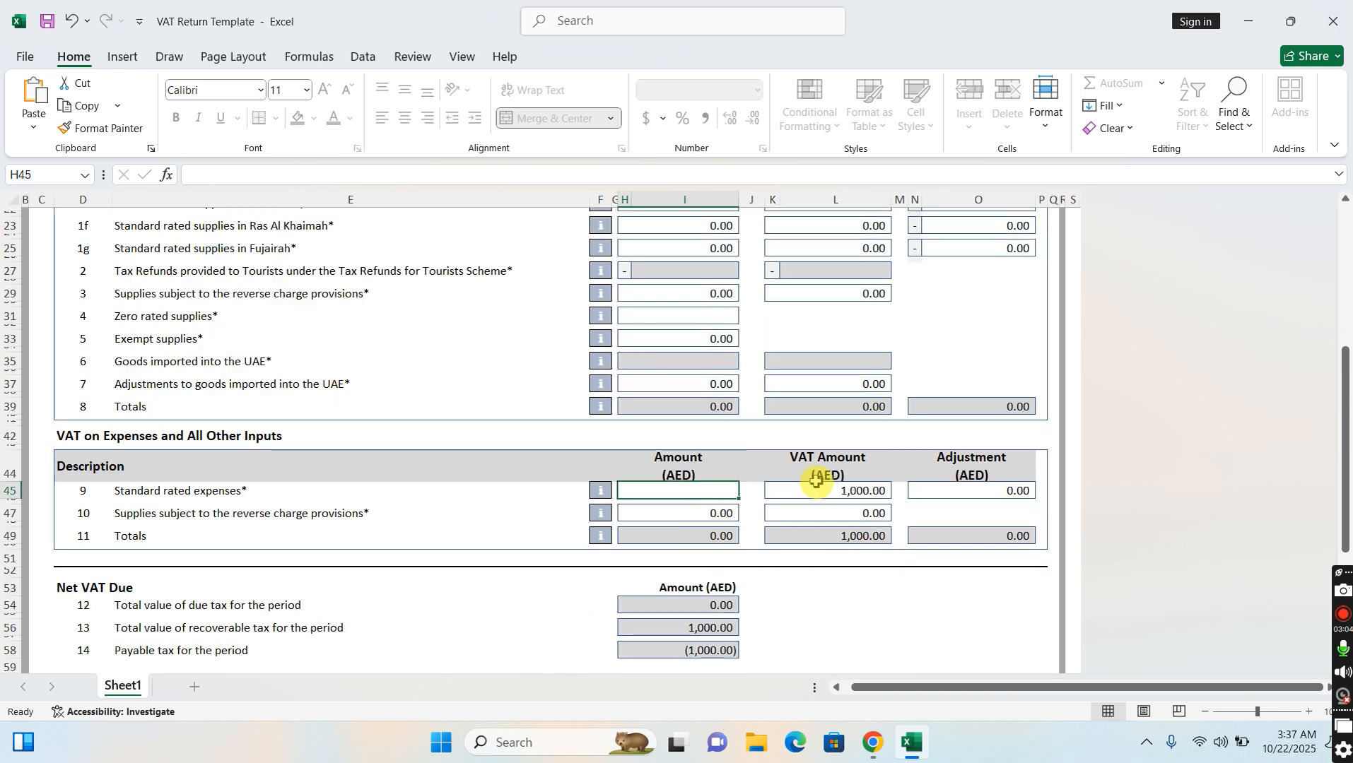
click(820, 490)
key(Delete)
scroll(915, 499, down, 7)
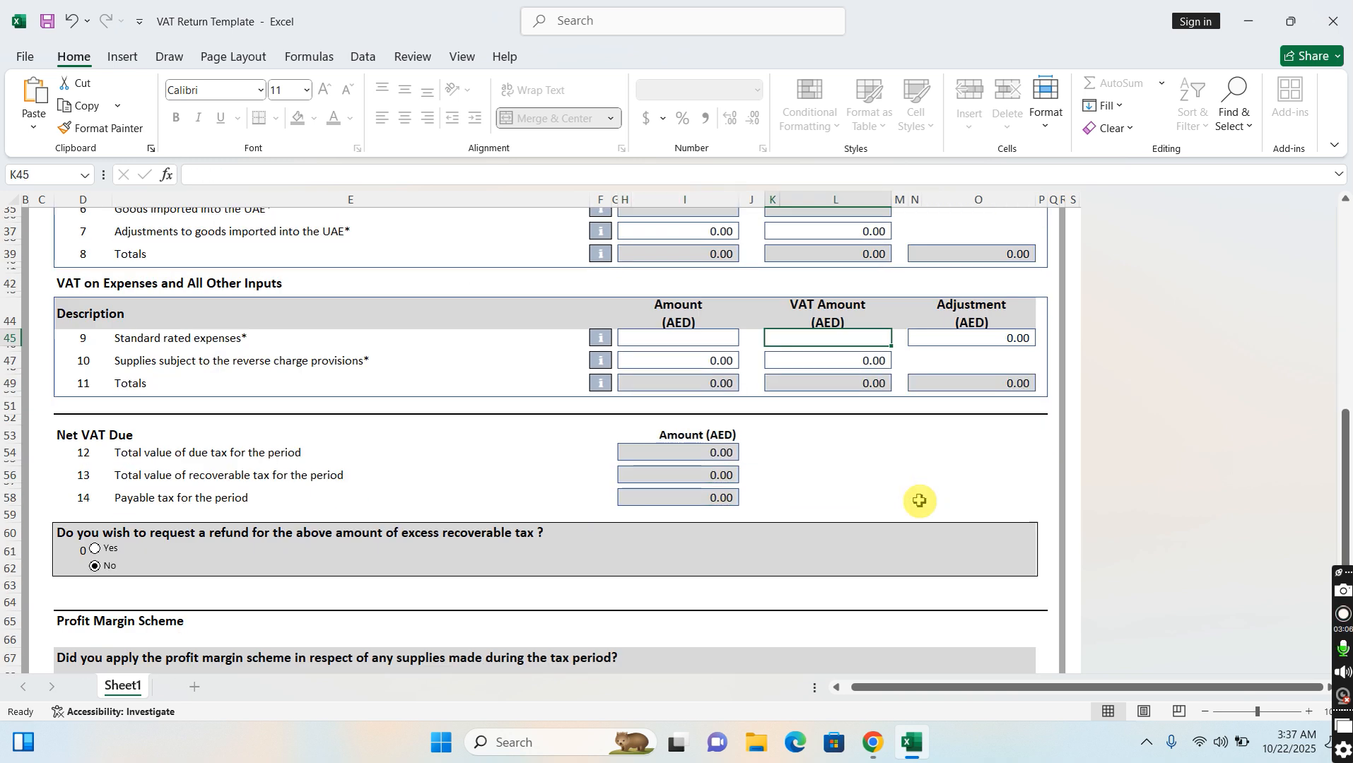
- Enter 75000 as the amount for standard rated supplies in Dubai in the VAT on Sales and All Other Outputs section
scroll(919, 500, up, 15)
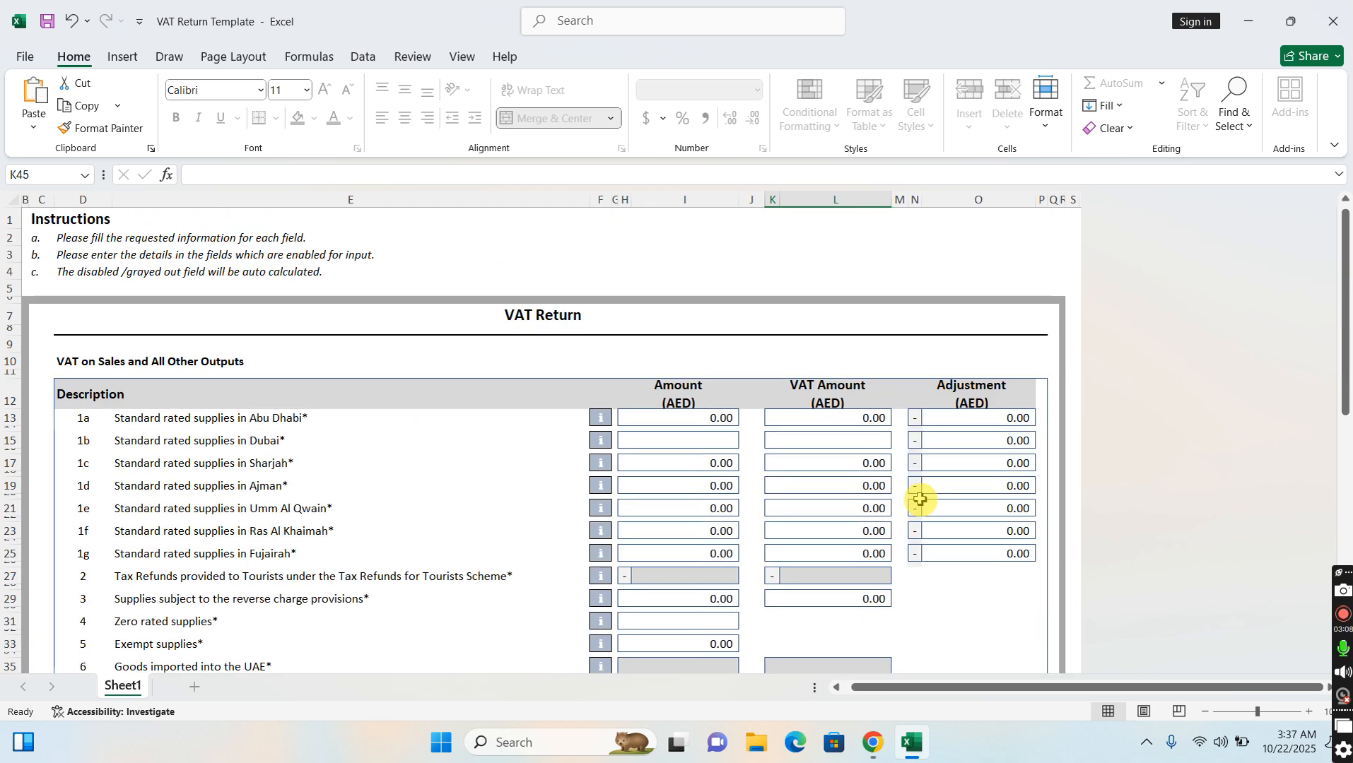
click(699, 437)
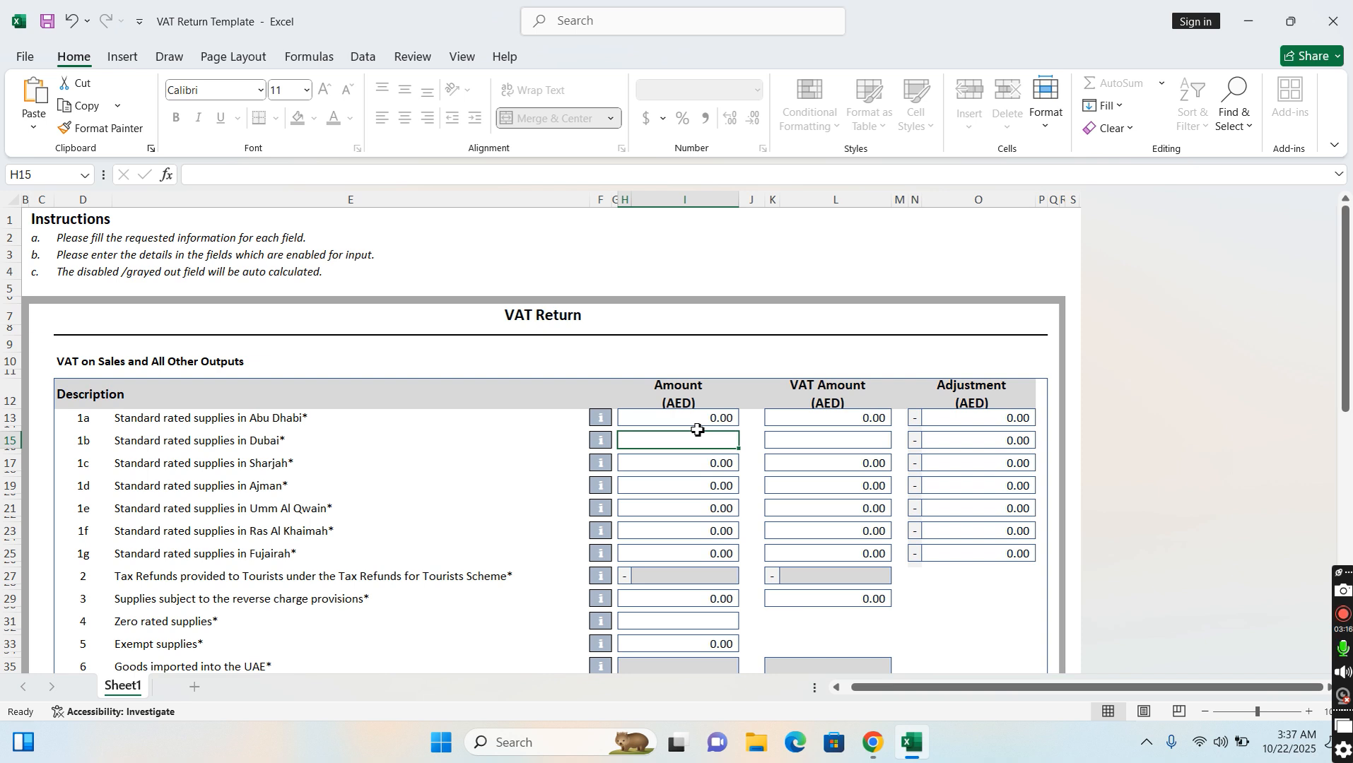
text(75000)
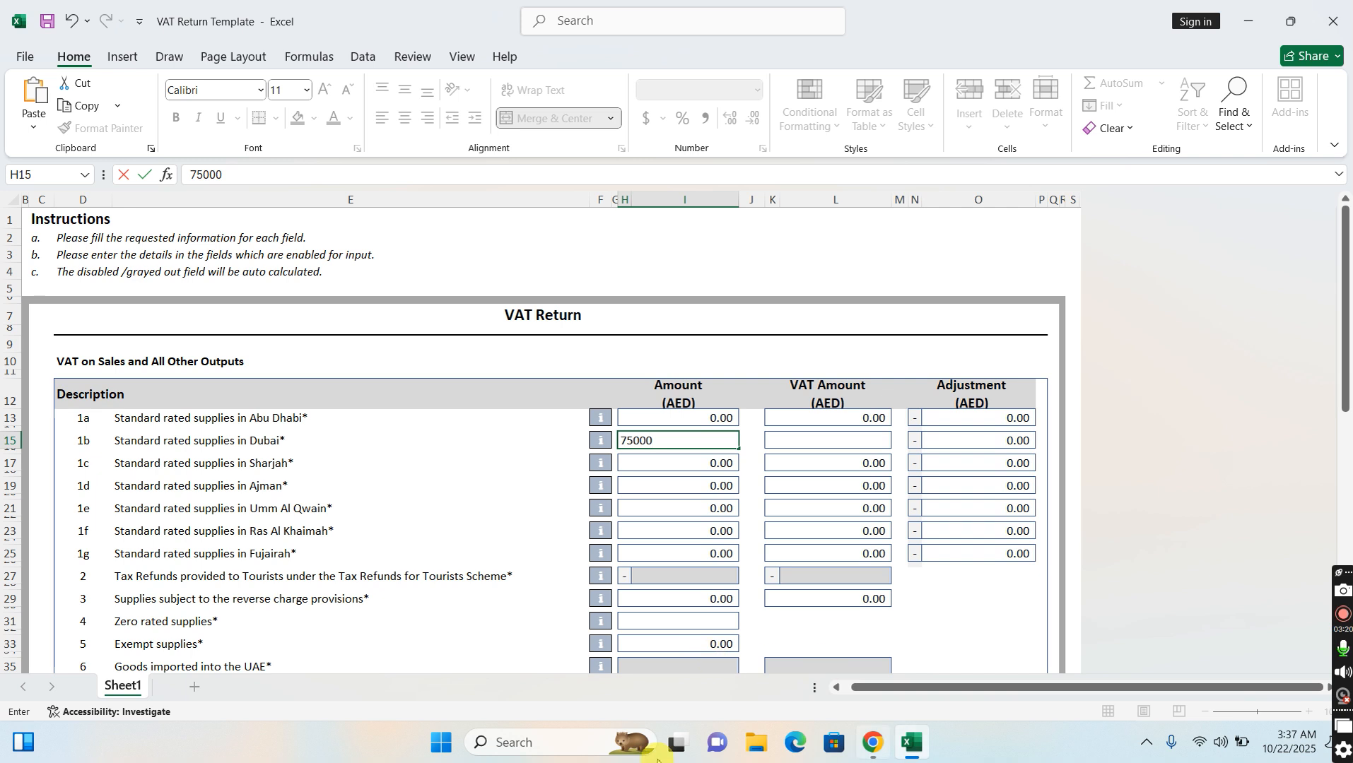
- Find Calculator, pin it to the taskbar, and use it to calculate 5% of 75000
click(543, 742)
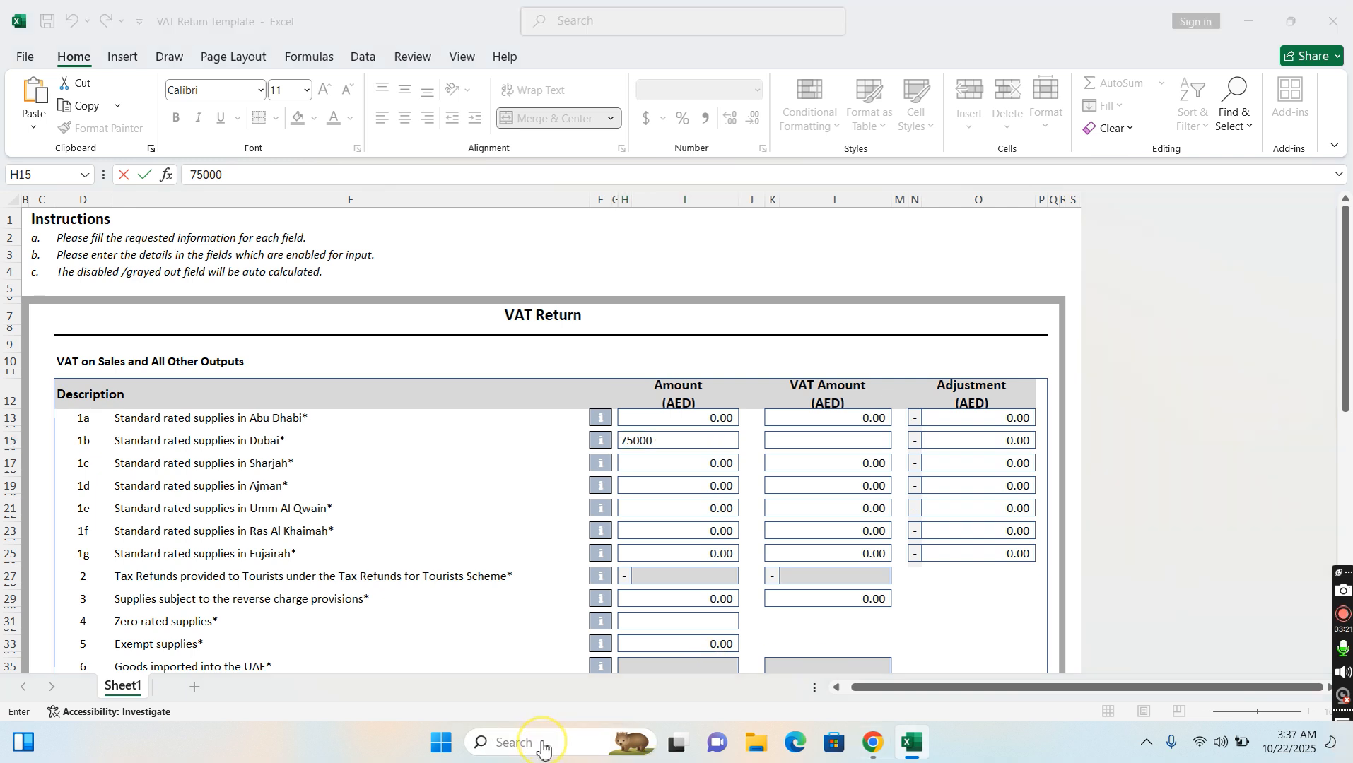
text(calculator)
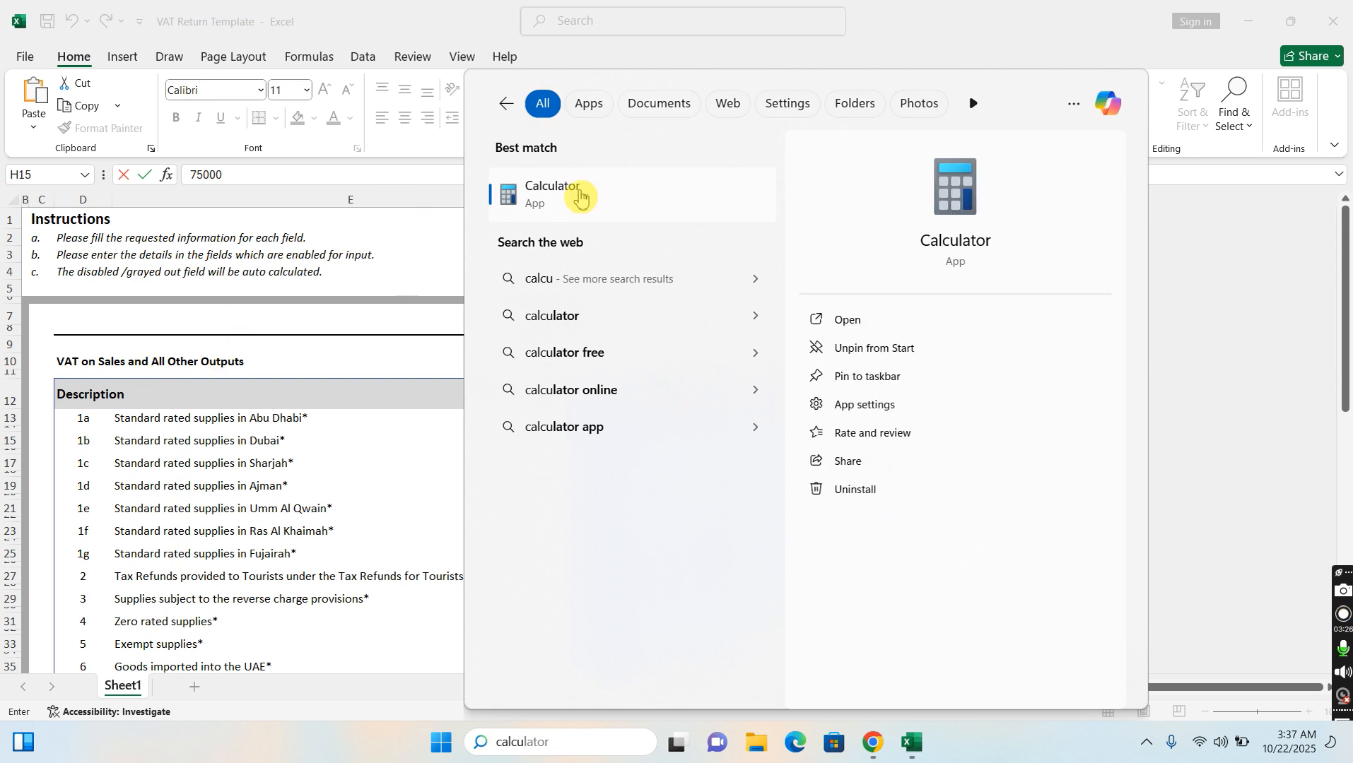
click(912, 380)
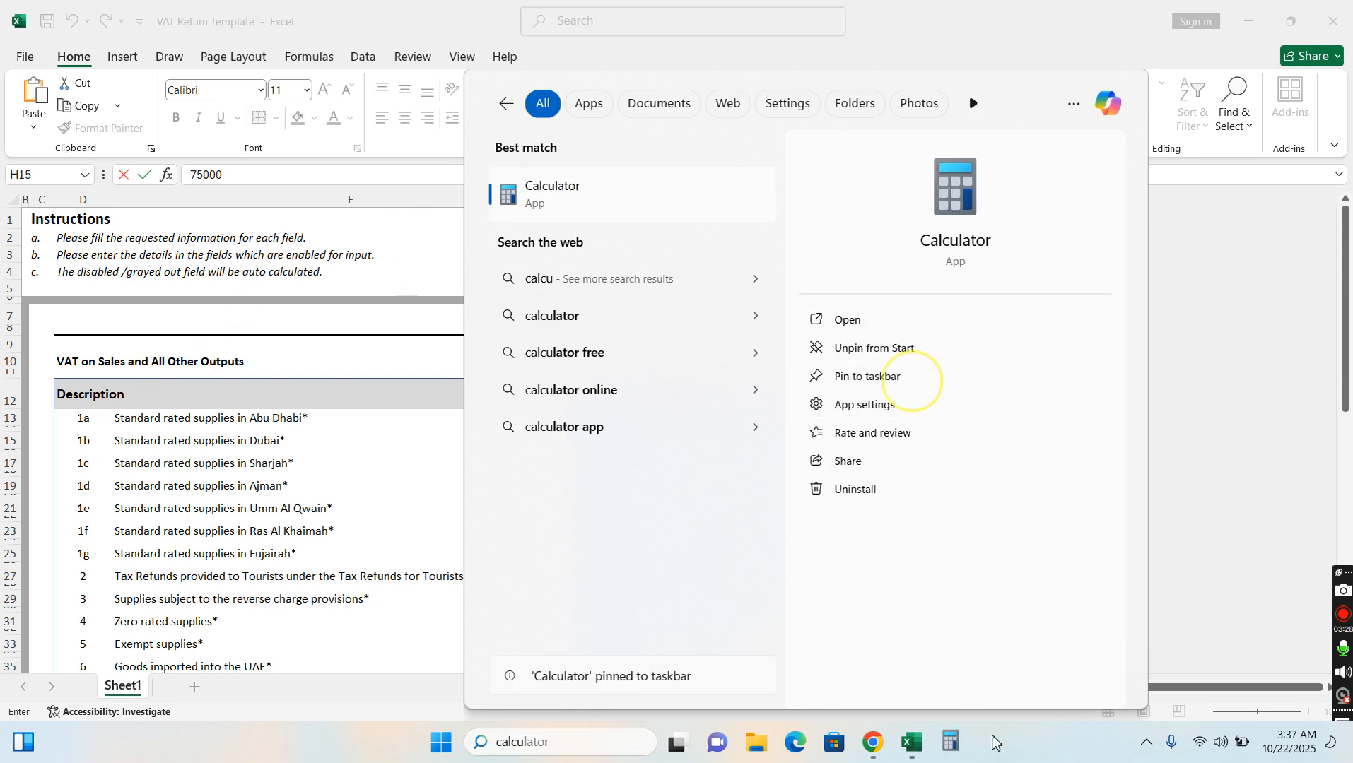
click(949, 745)
key(Return)
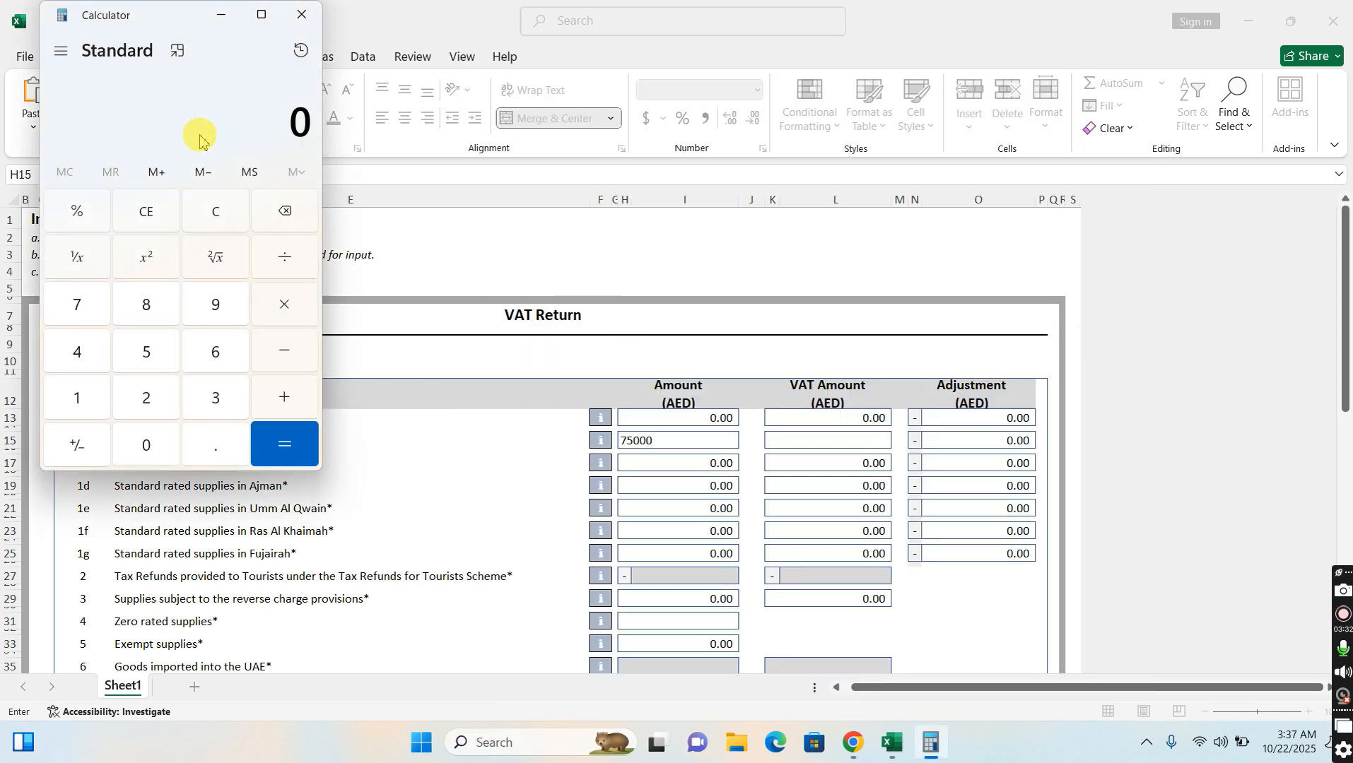
text(75000 × 0.0)
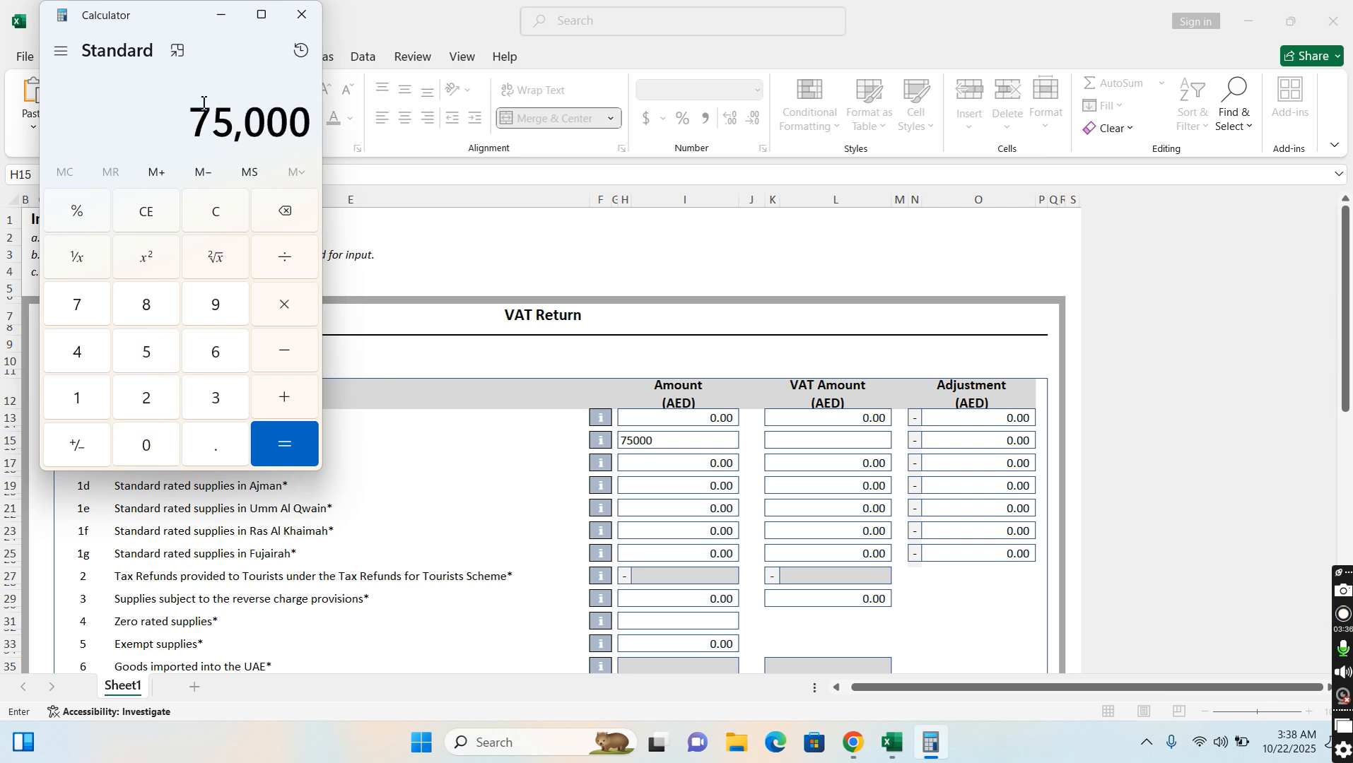
text(5)
key(shift+5)
key(Return)
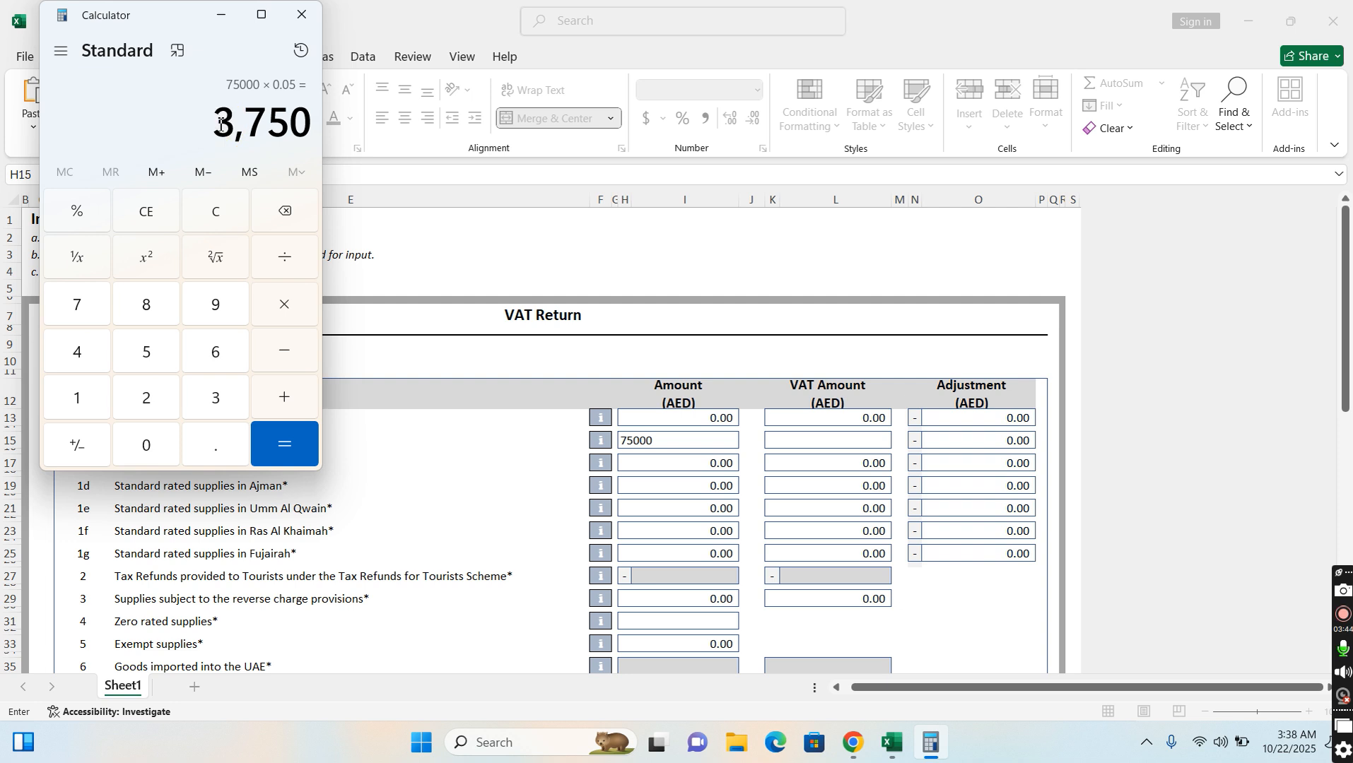
- Return to the VAT Return Template and set the VAT amount for standard rated supplies in Dubai to 3750
click(835, 436)
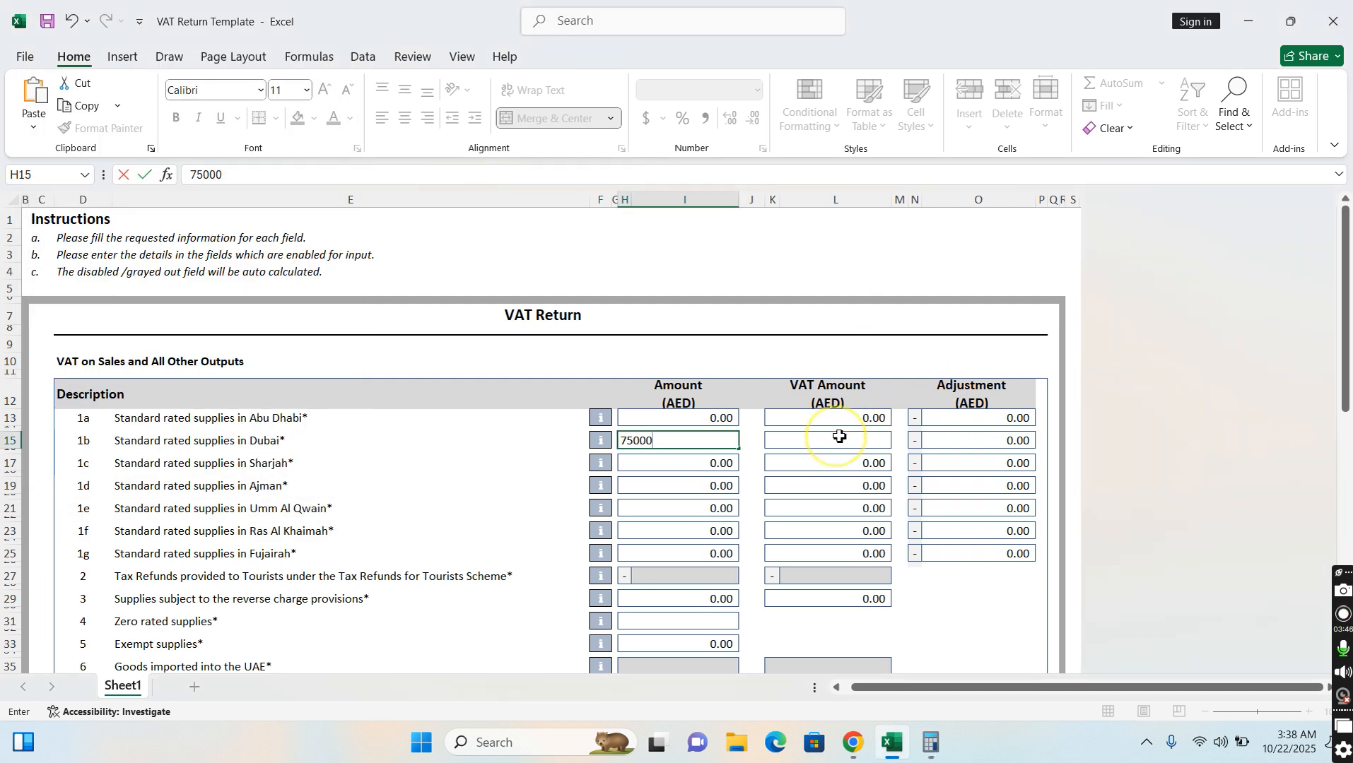
click(849, 438)
key(ctrl+v)
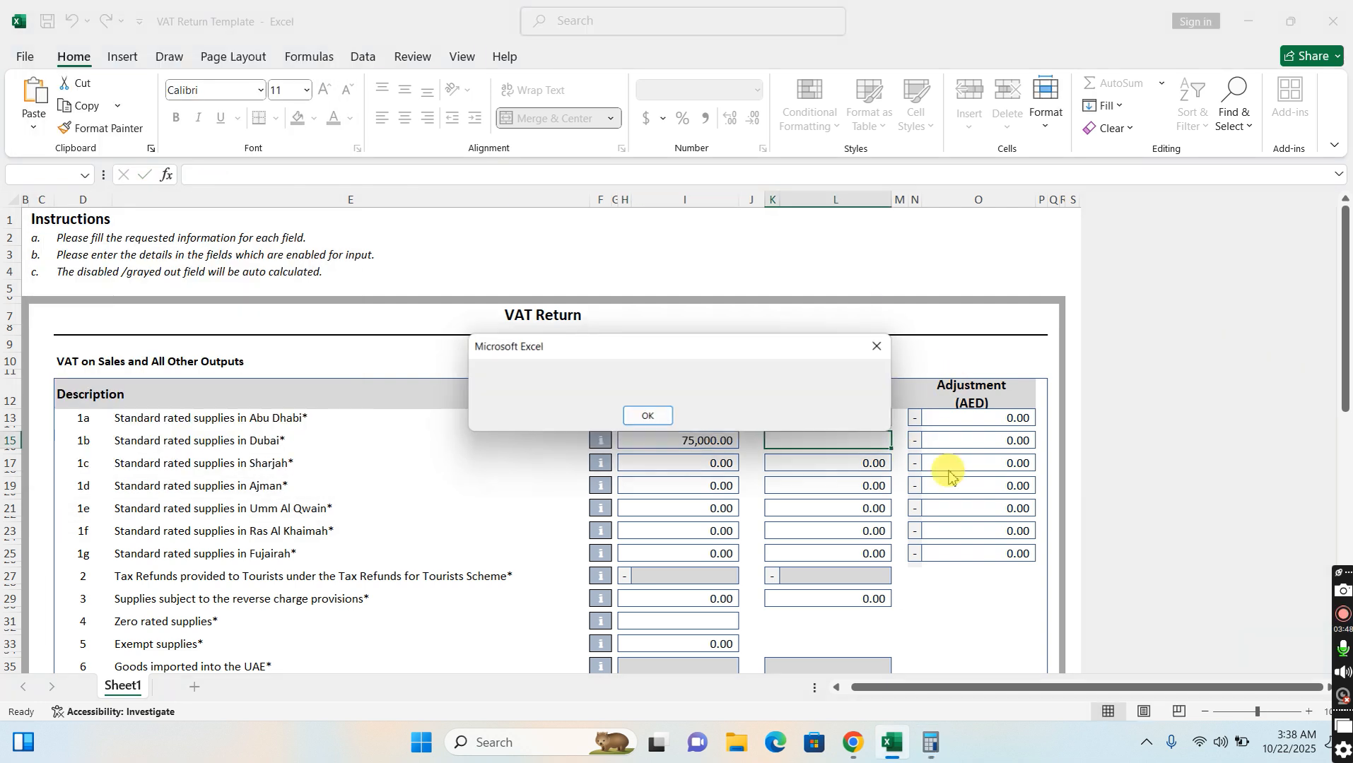
click(878, 348)
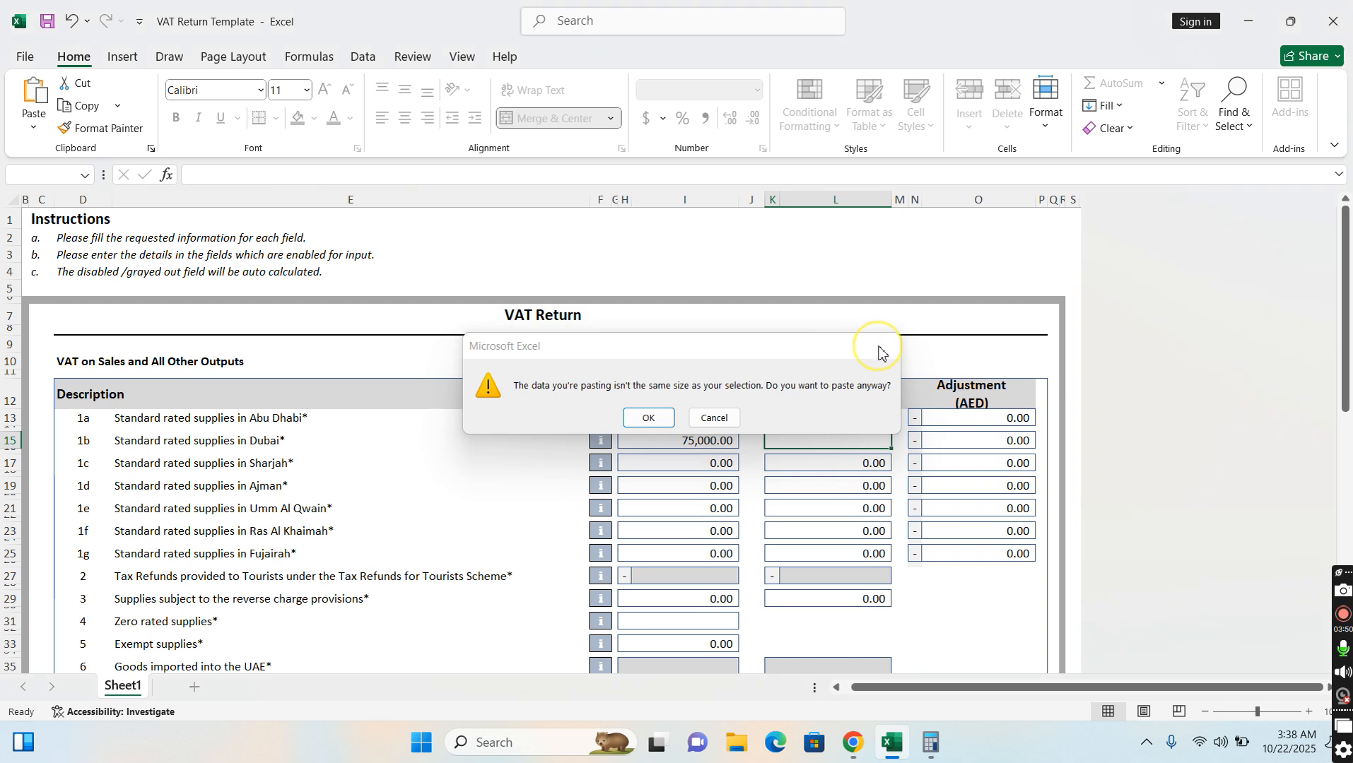
click(678, 419)
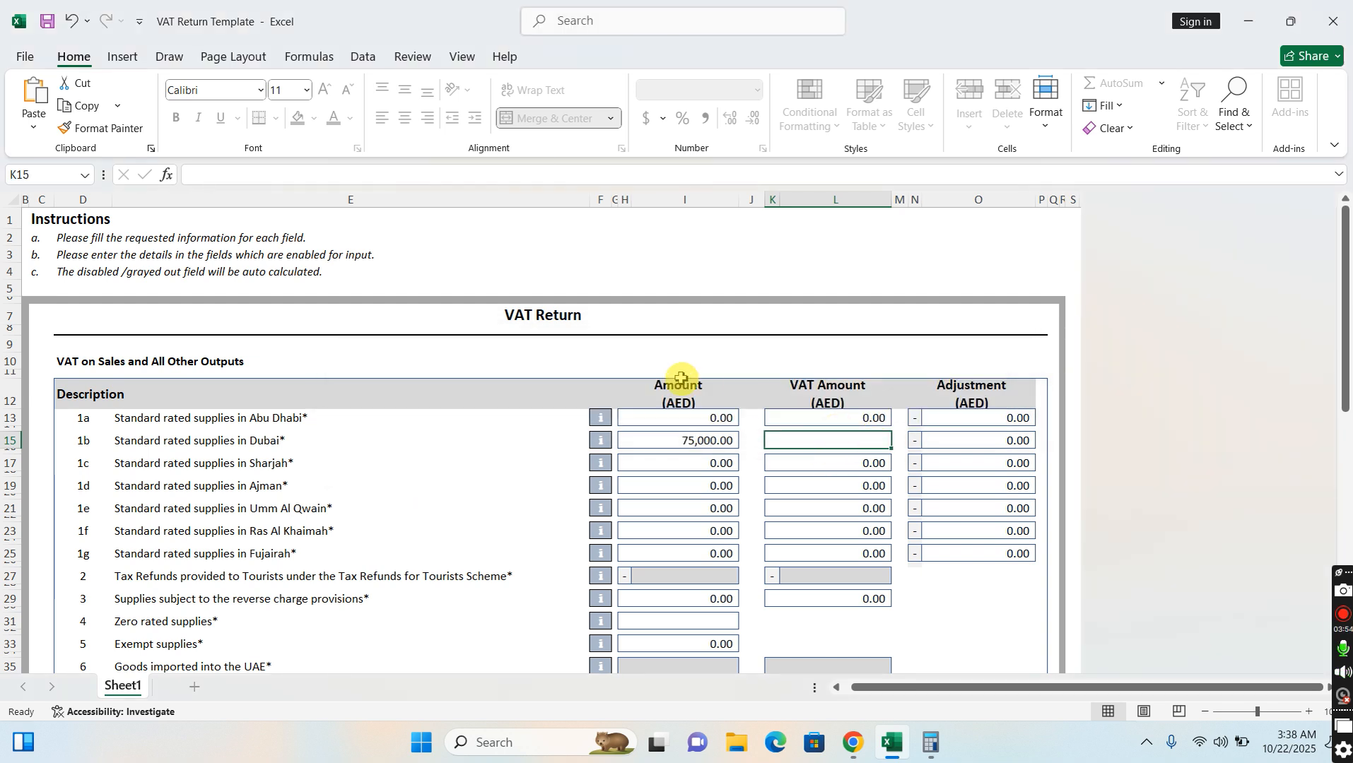
text(3750)
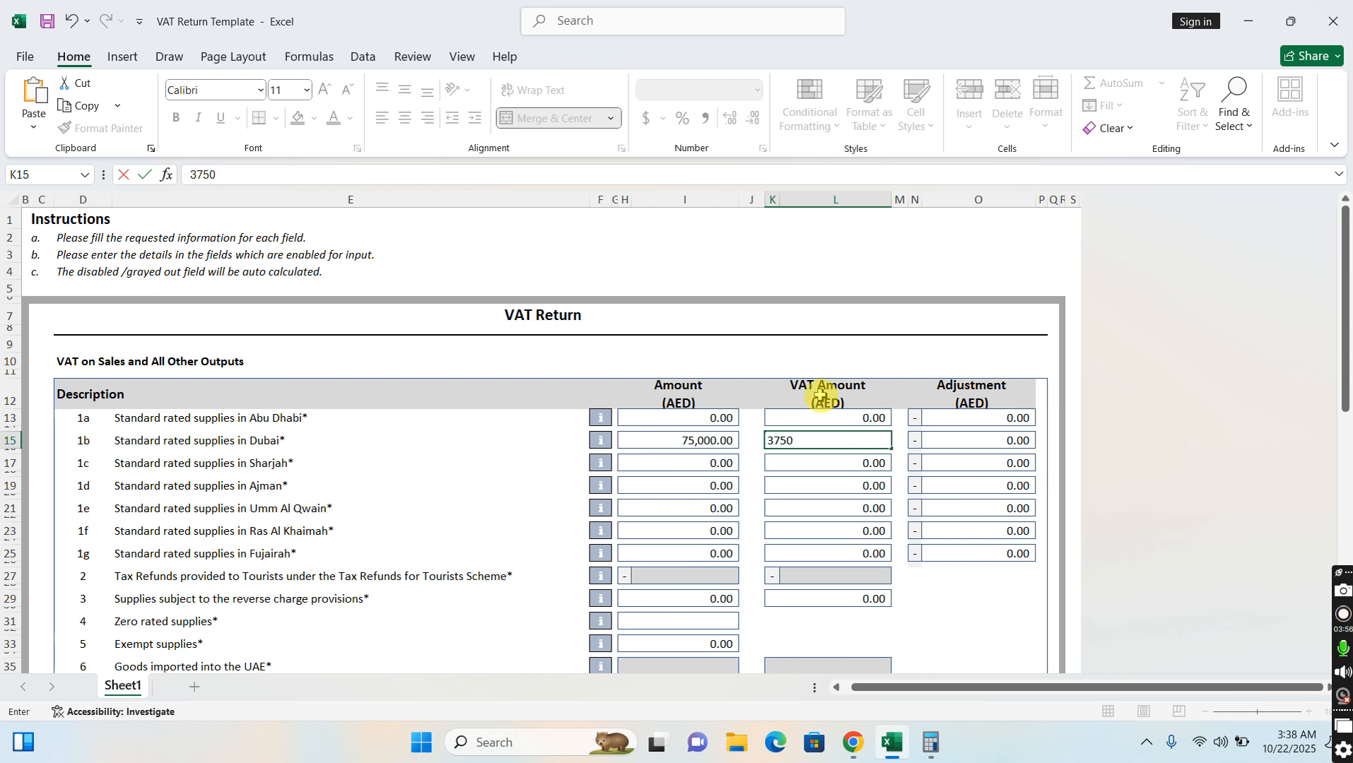
click(684, 468)
click(845, 444)
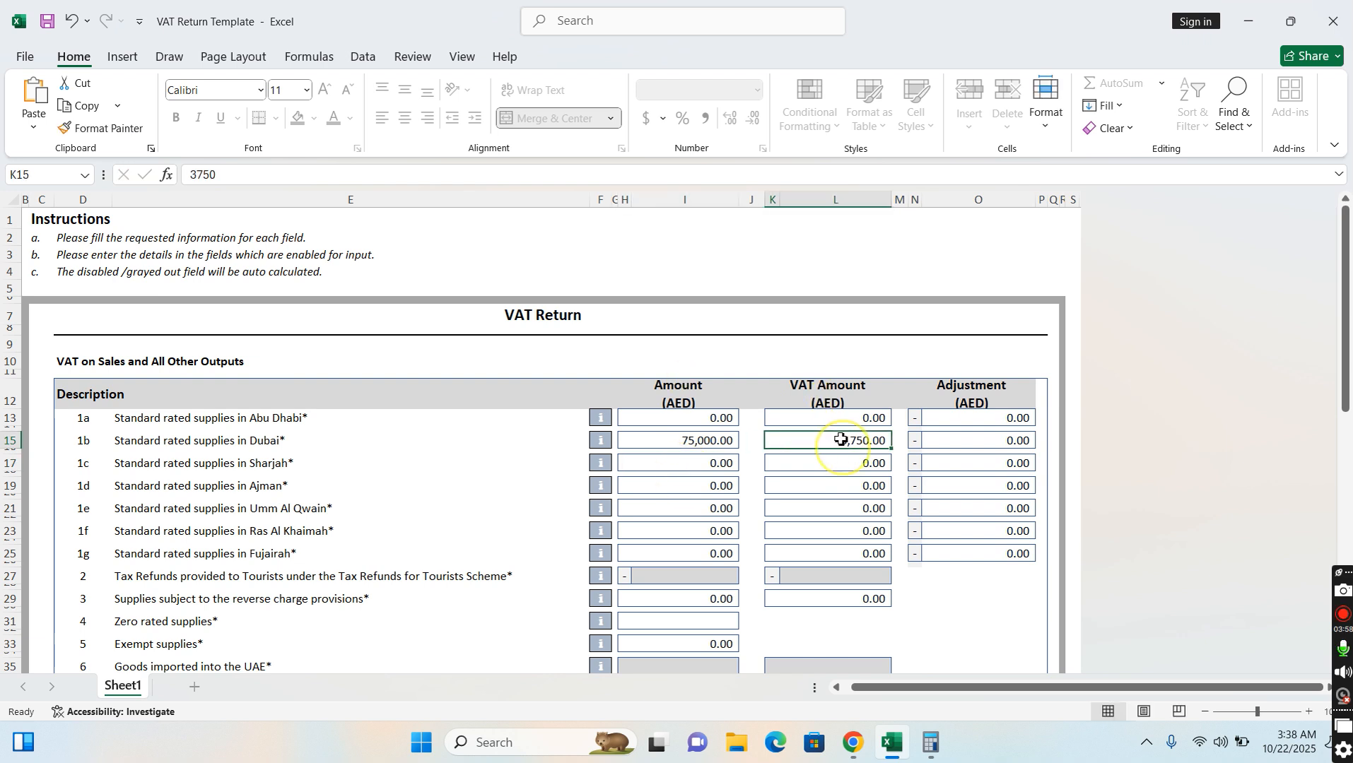
click(712, 444)
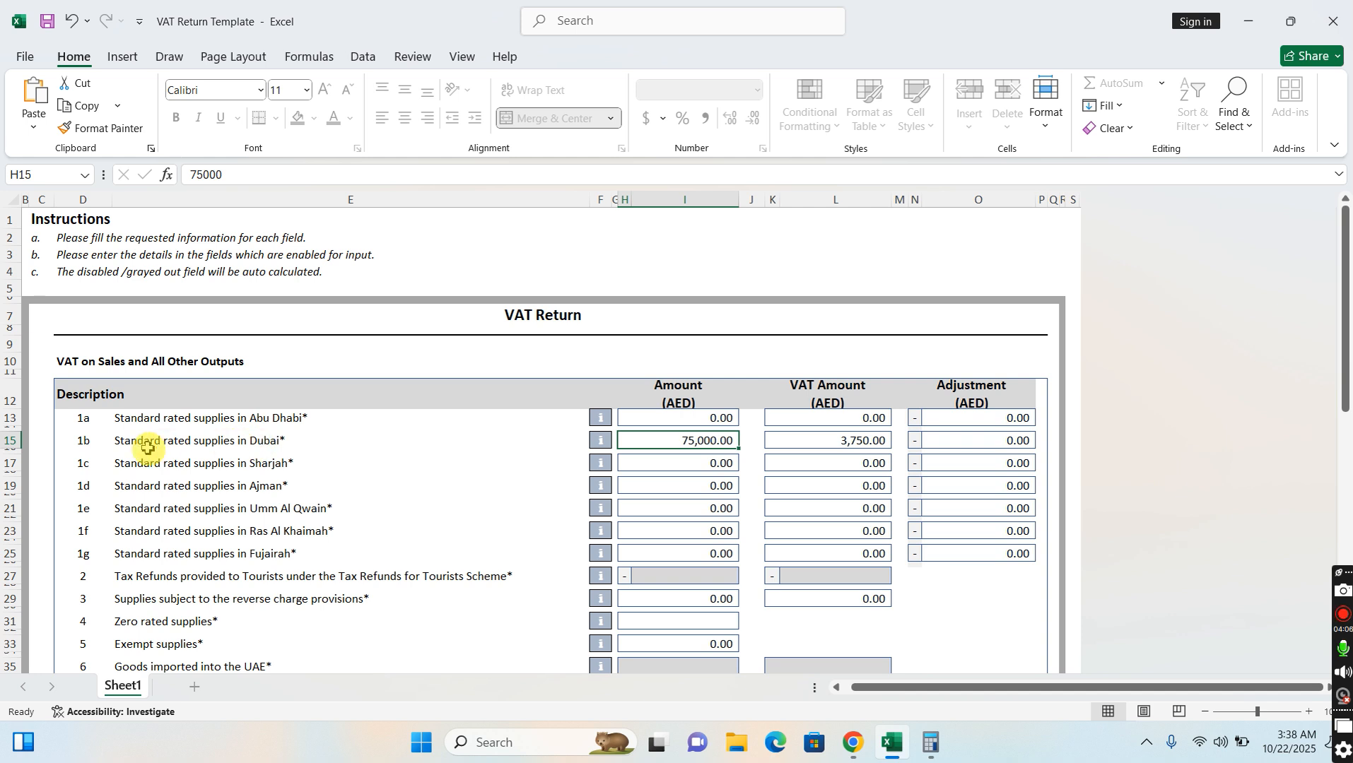
- Set the amount for zero rated supplies in the sales section to 20000
scroll(217, 447, down, 1)
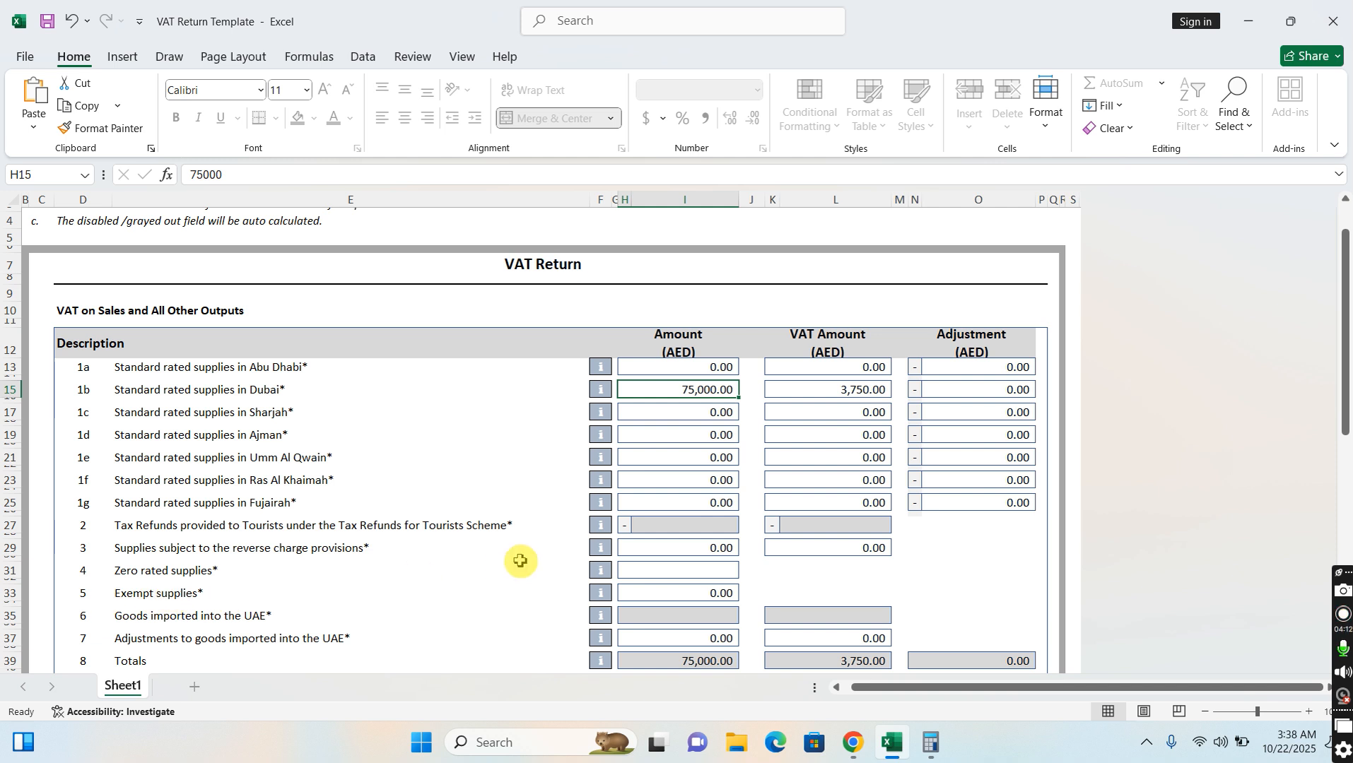
scroll(534, 556, up, 1)
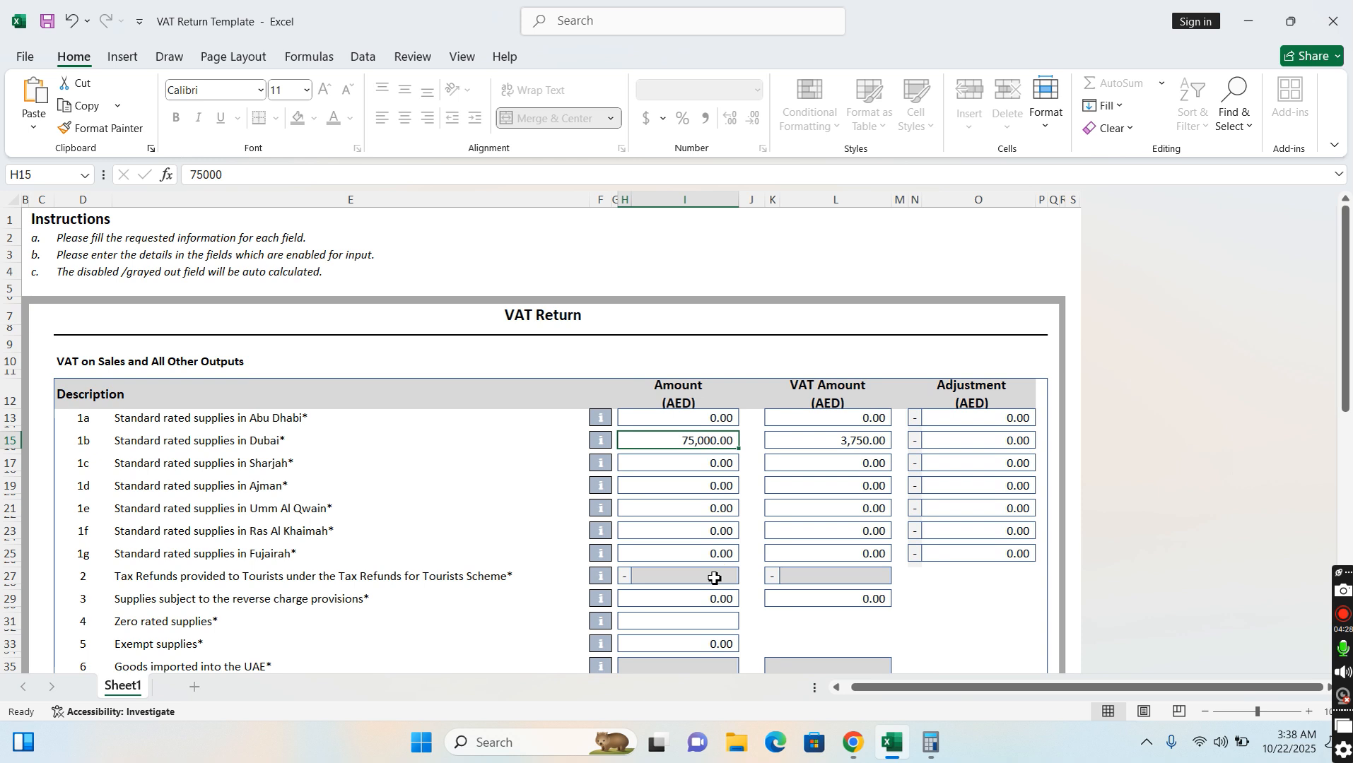
scroll(721, 576, down, 1)
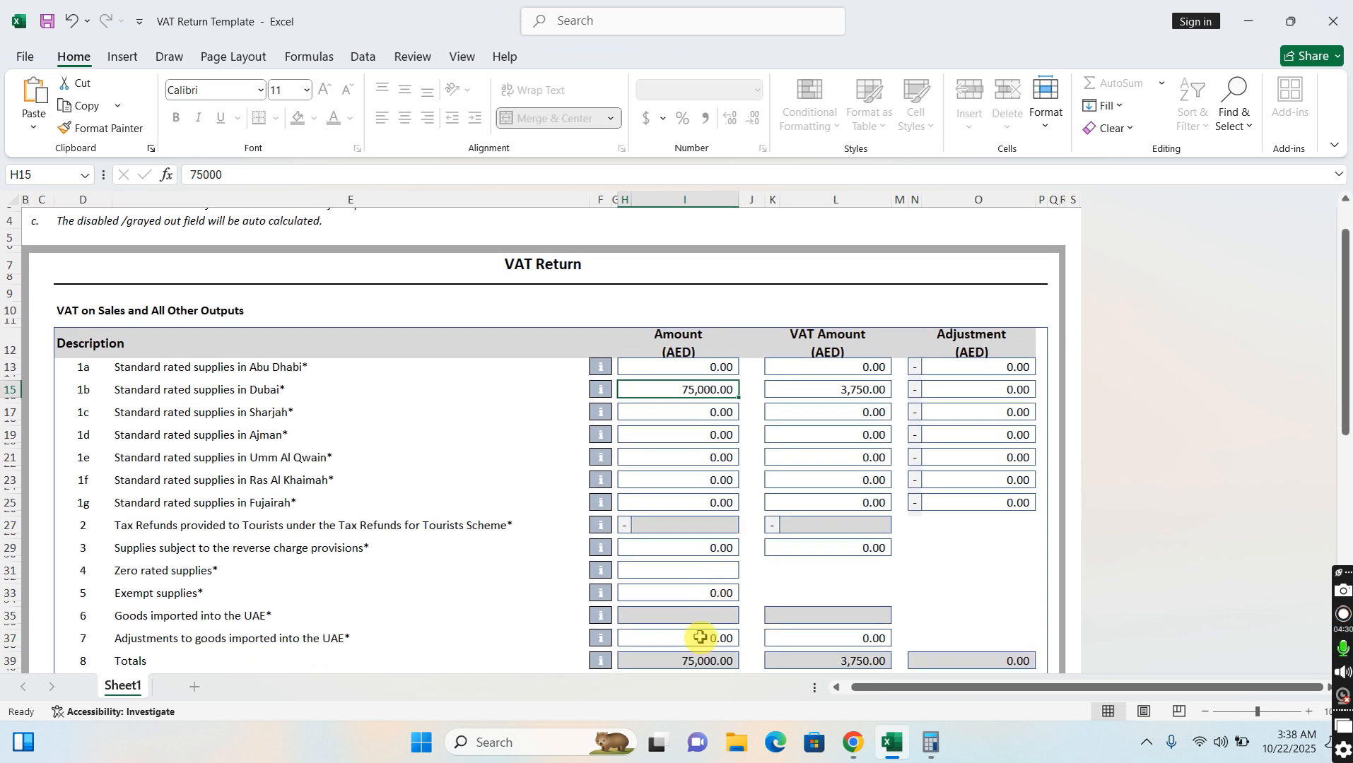
click(688, 627)
click(688, 613)
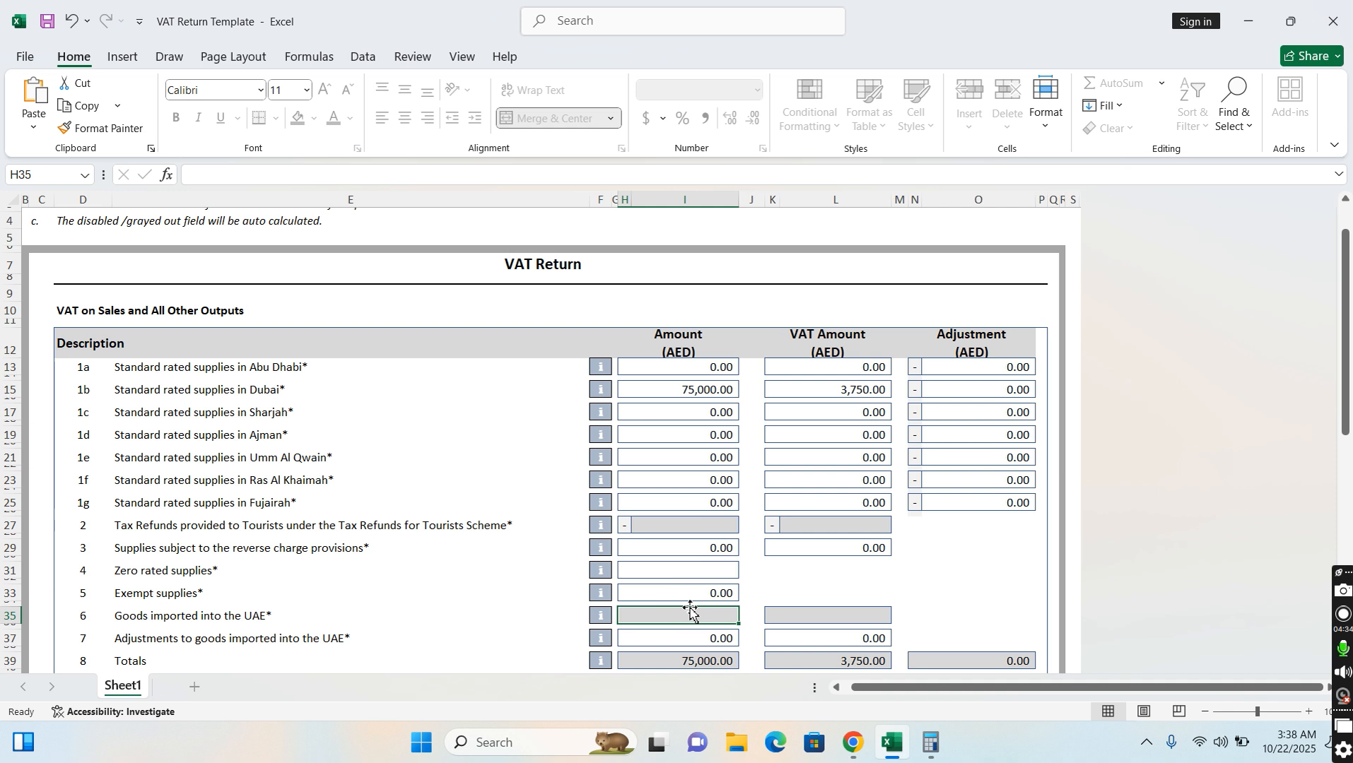
click(717, 550)
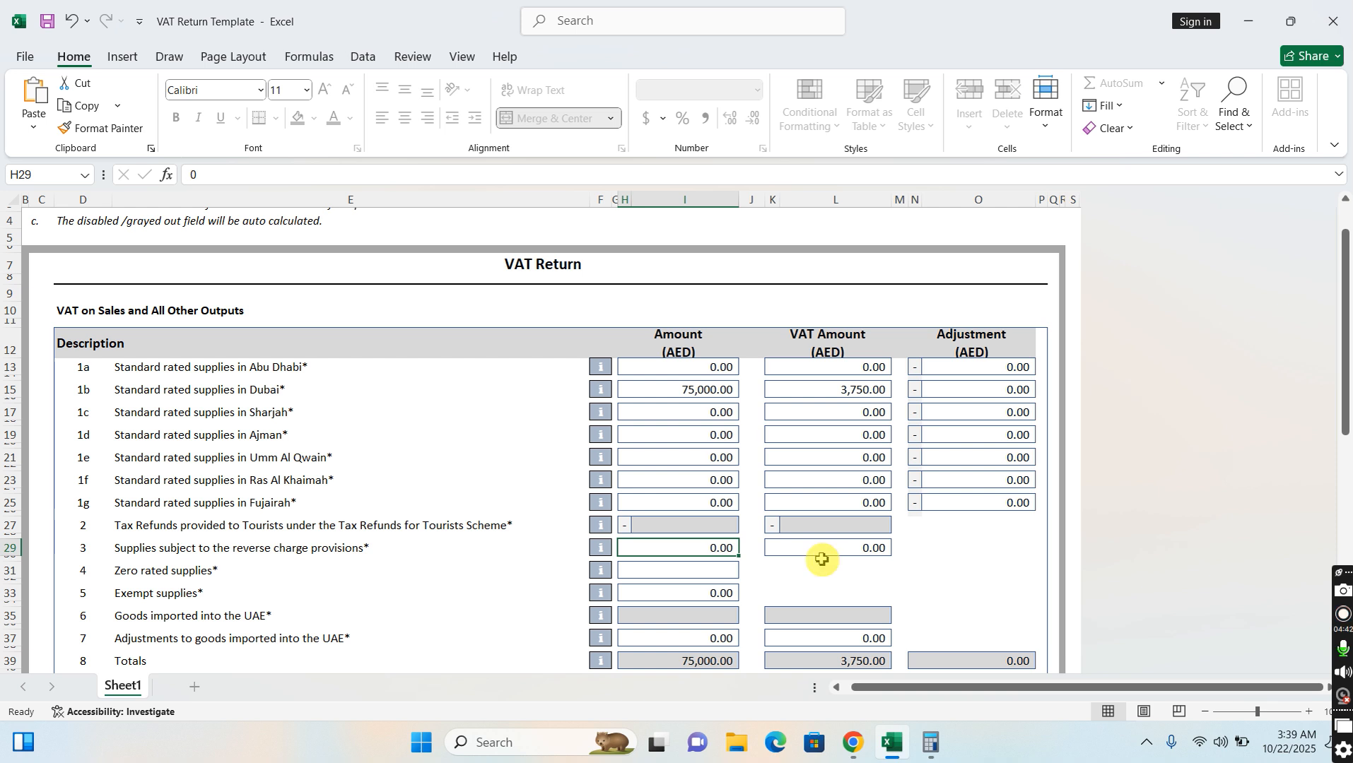
click(703, 575)
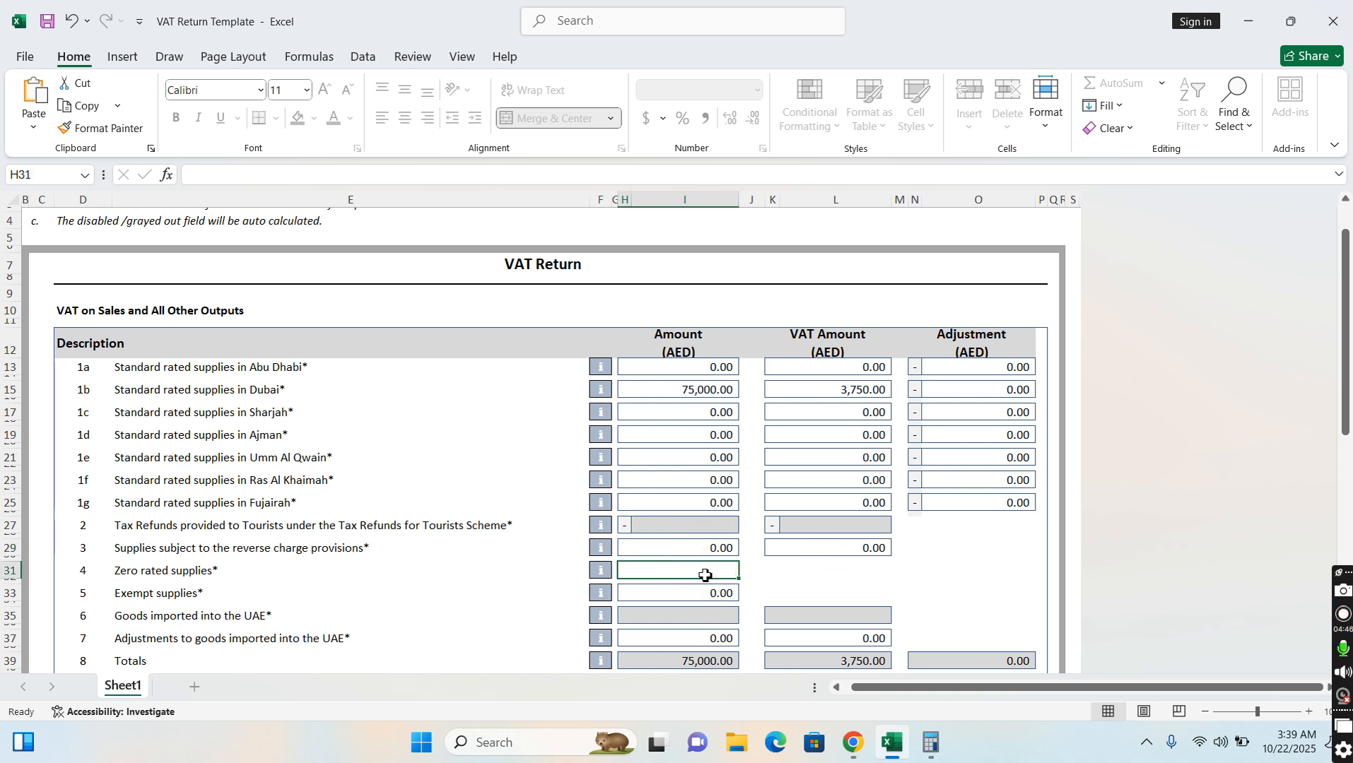
text(20000)
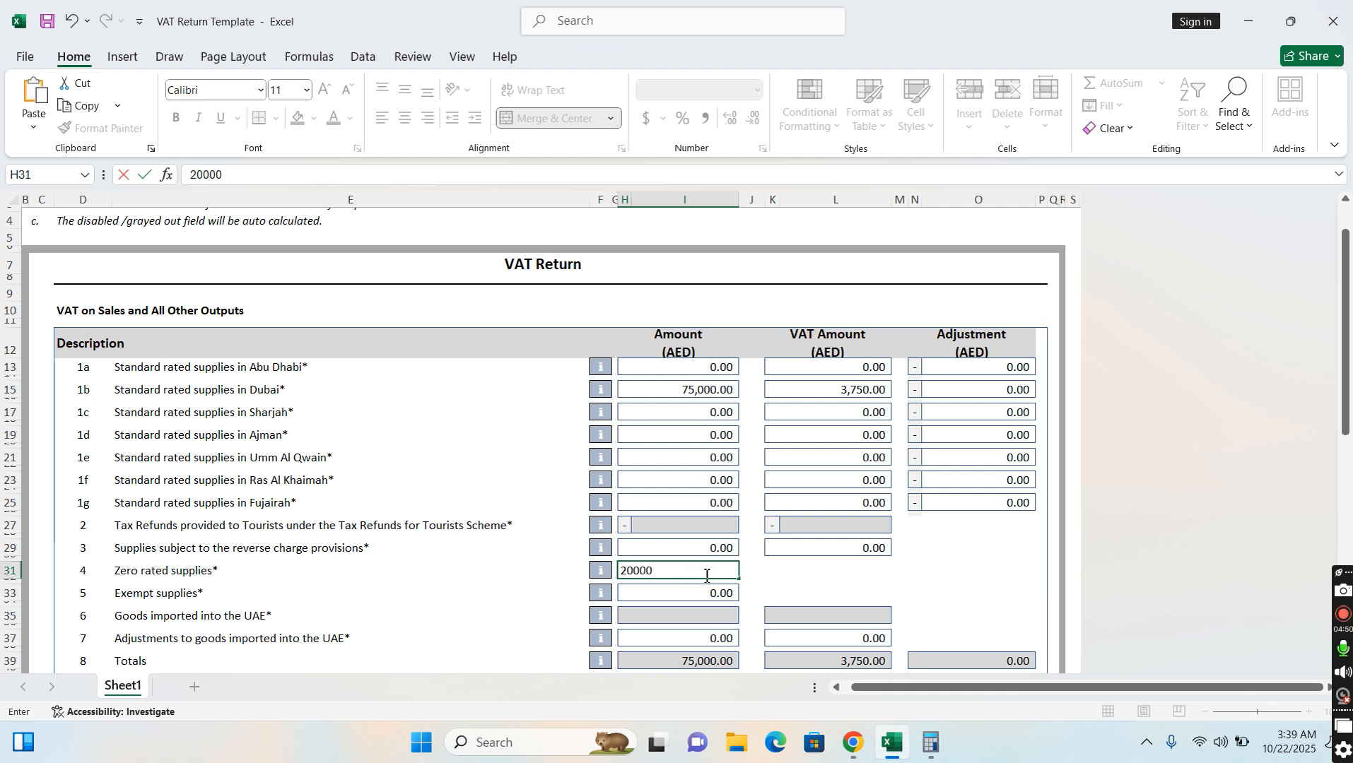
click(713, 594)
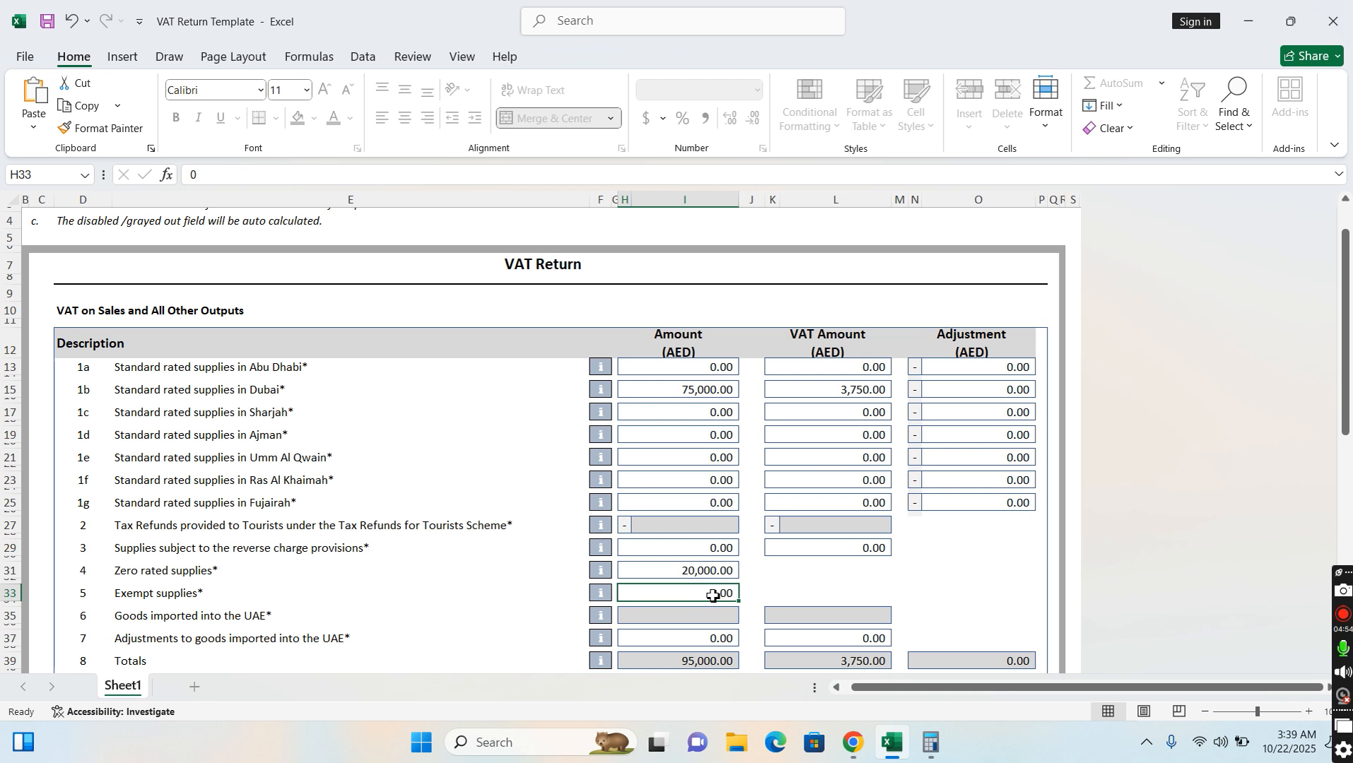
click(672, 570)
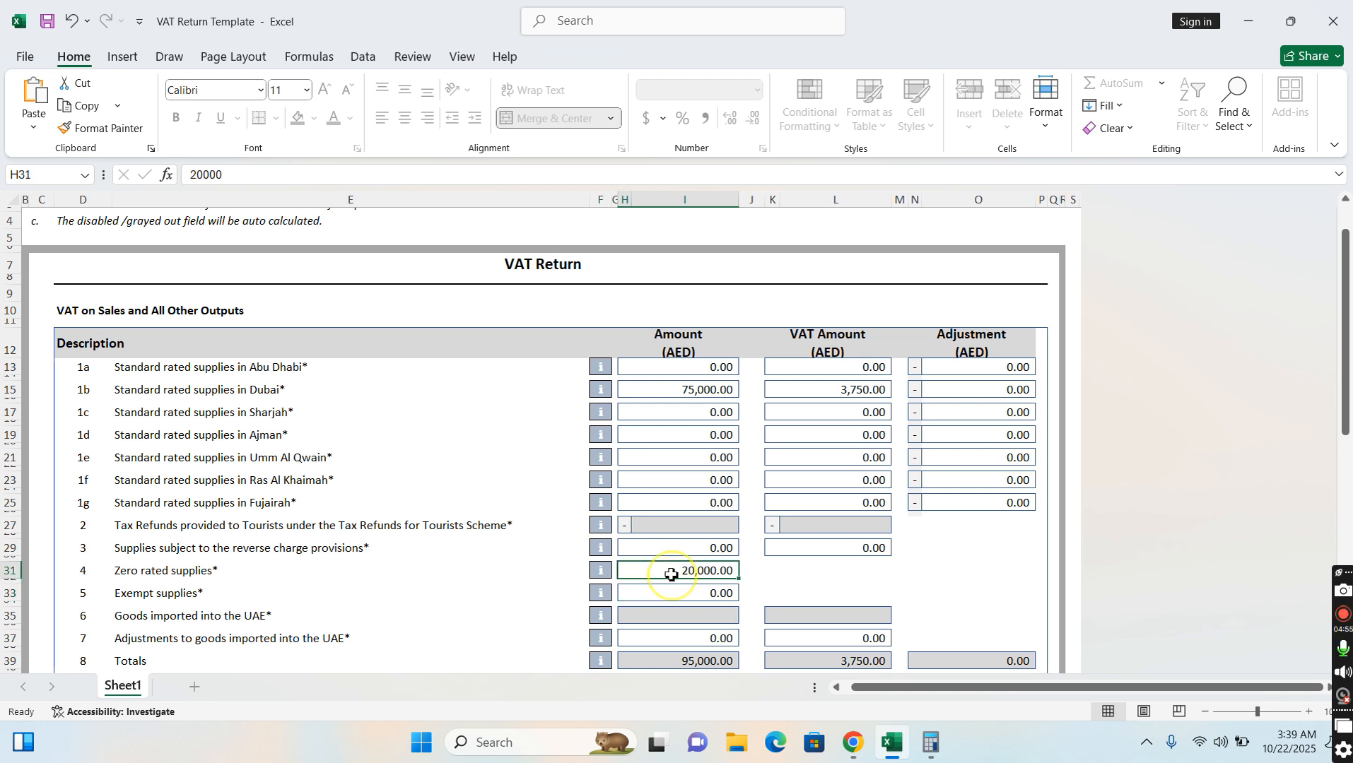
- Set the amount for supplies subject to the reverse charge provisions in the sales section to 10000
click(718, 546)
text(10000)
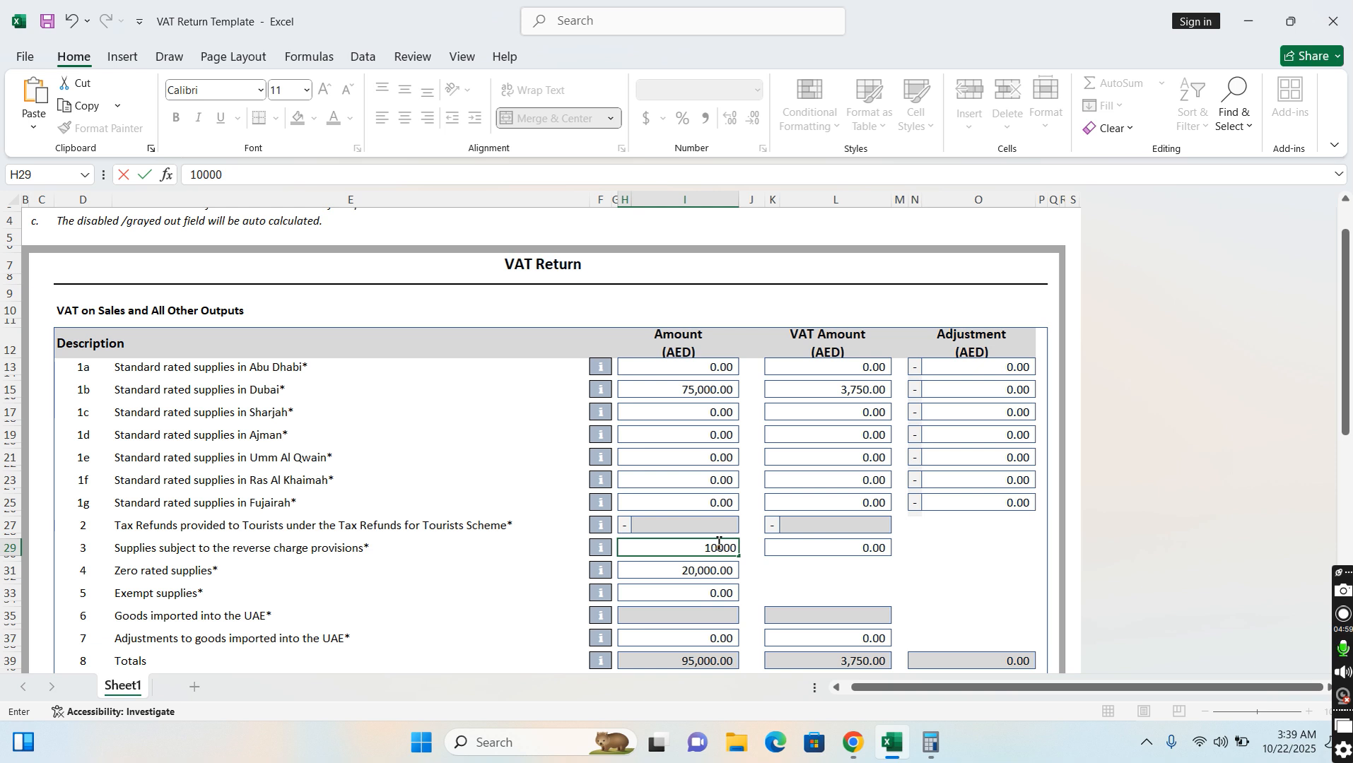
click(1022, 581)
click(693, 551)
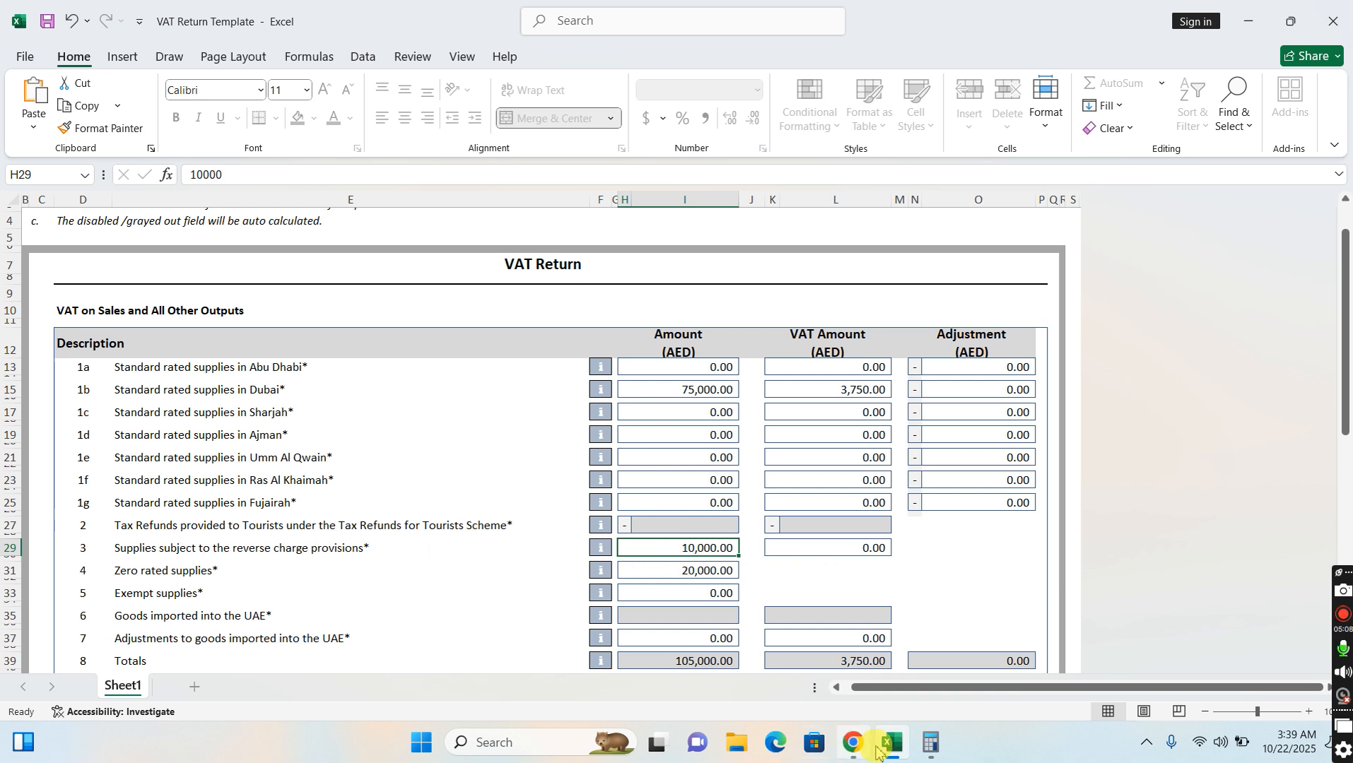
- Switch to Calculator, clear the previous calculation and calculate 5% of 10000
click(932, 743)
click(217, 212)
click(188, 108)
text(10000 ×)
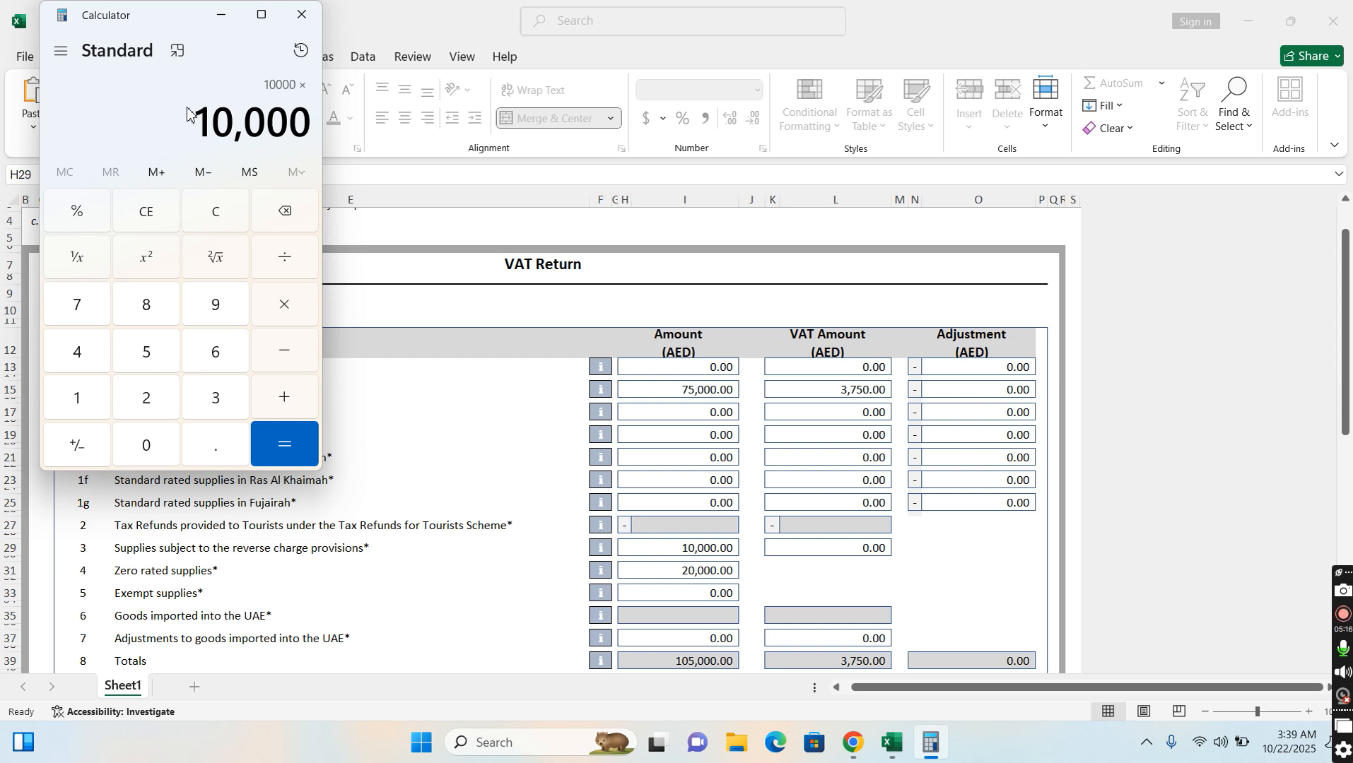
text(5%)
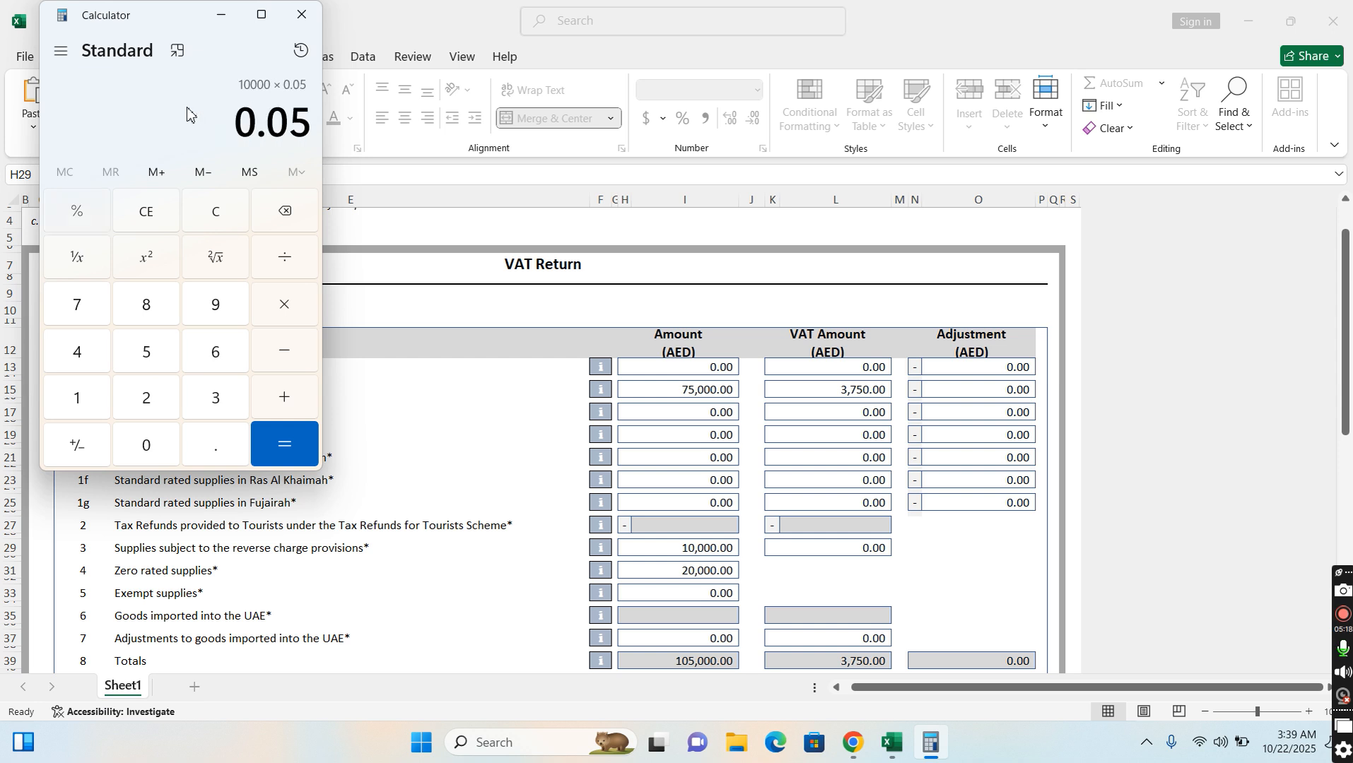
key(Return)
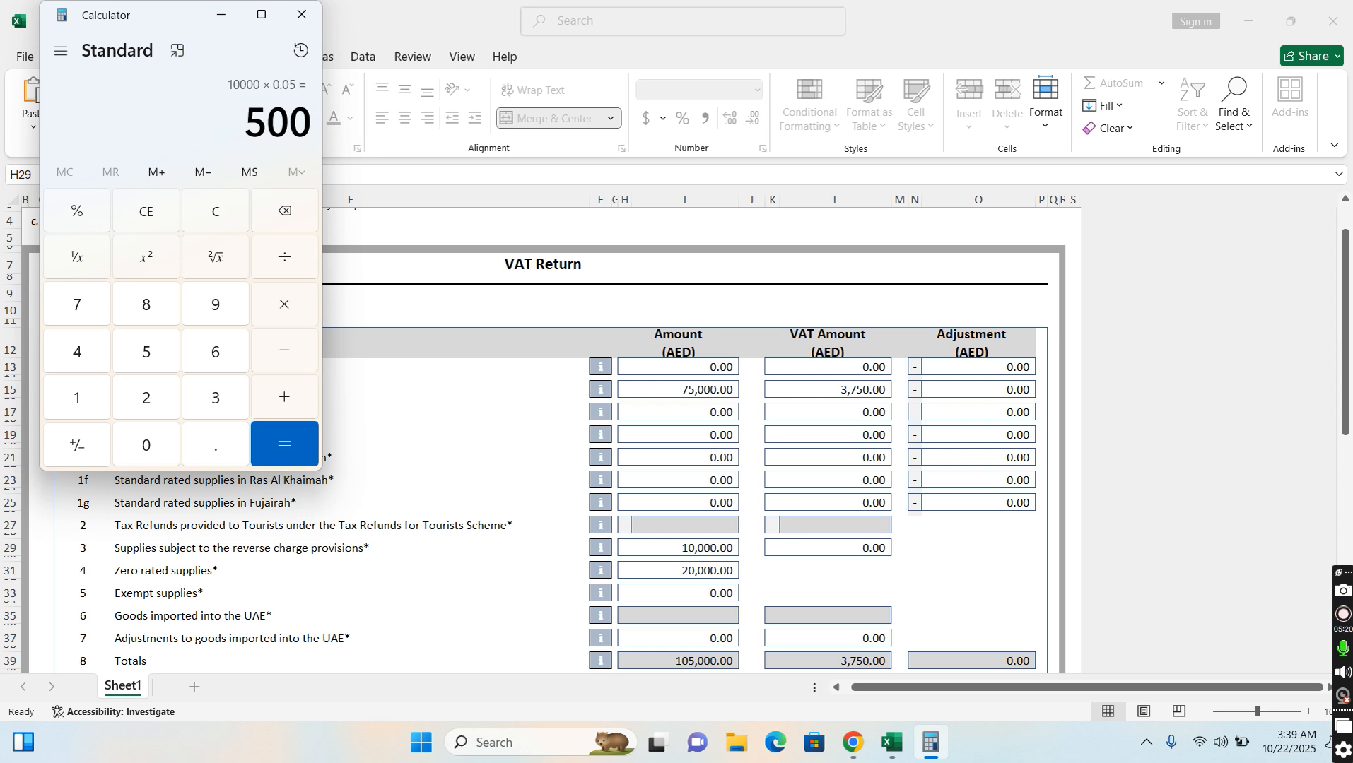
- Minimize Calculator and set the VAT amount for sales supplies subject to the reverse charge provisions to 500
click(222, 14)
click(815, 558)
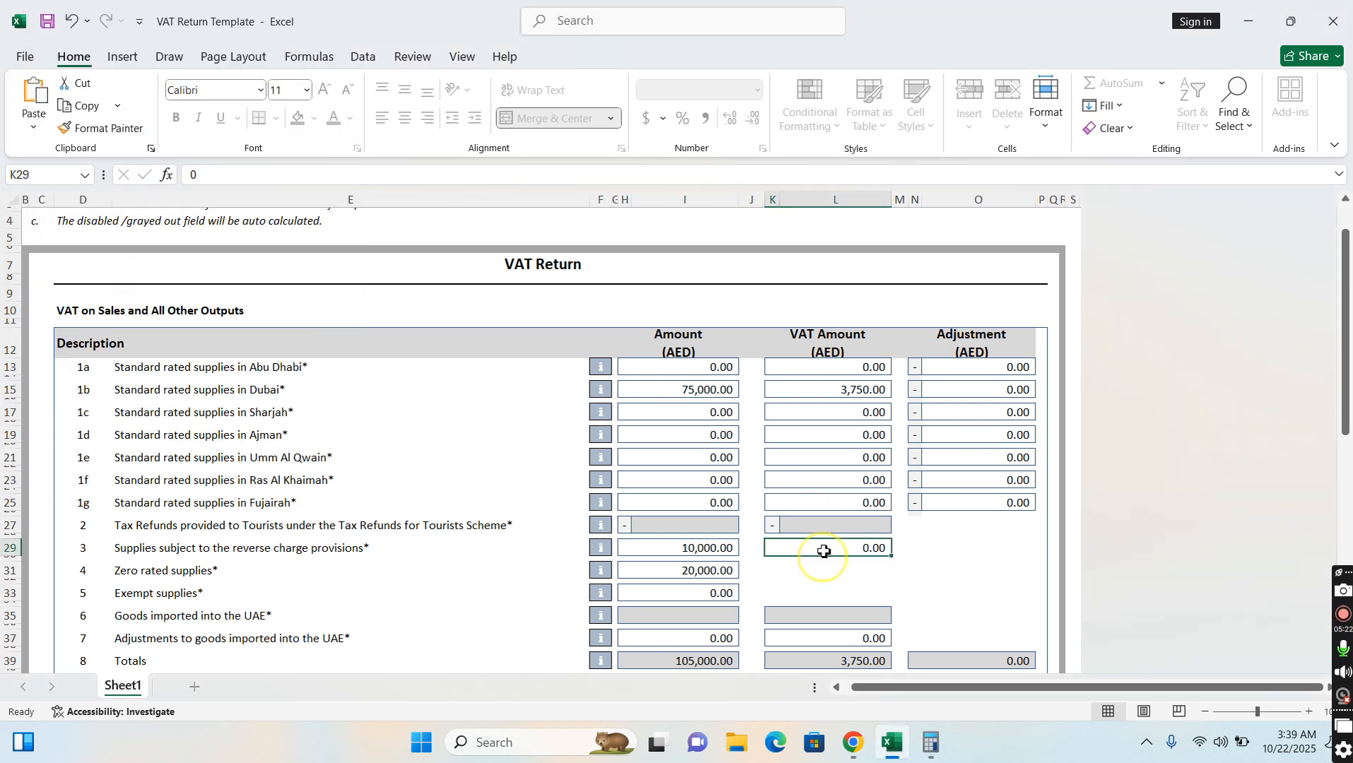
text(500)
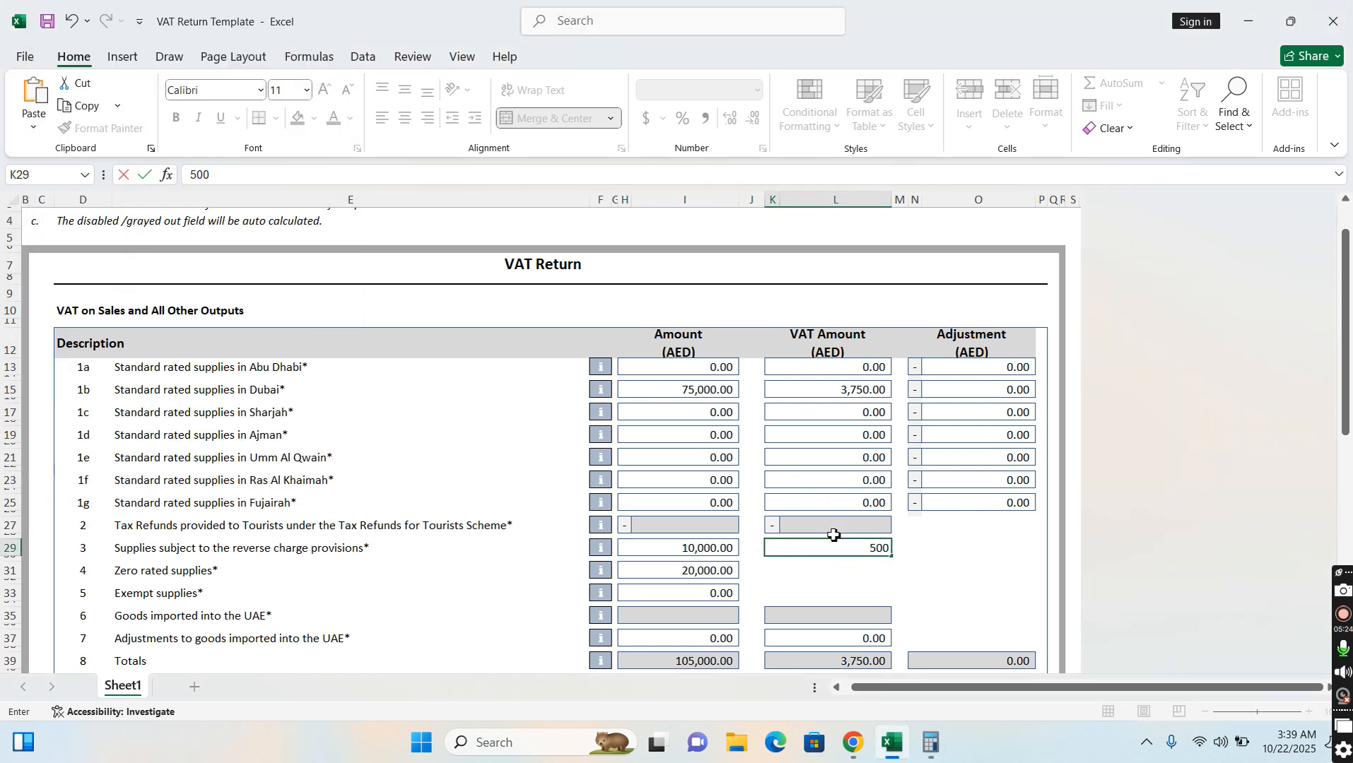
click(991, 557)
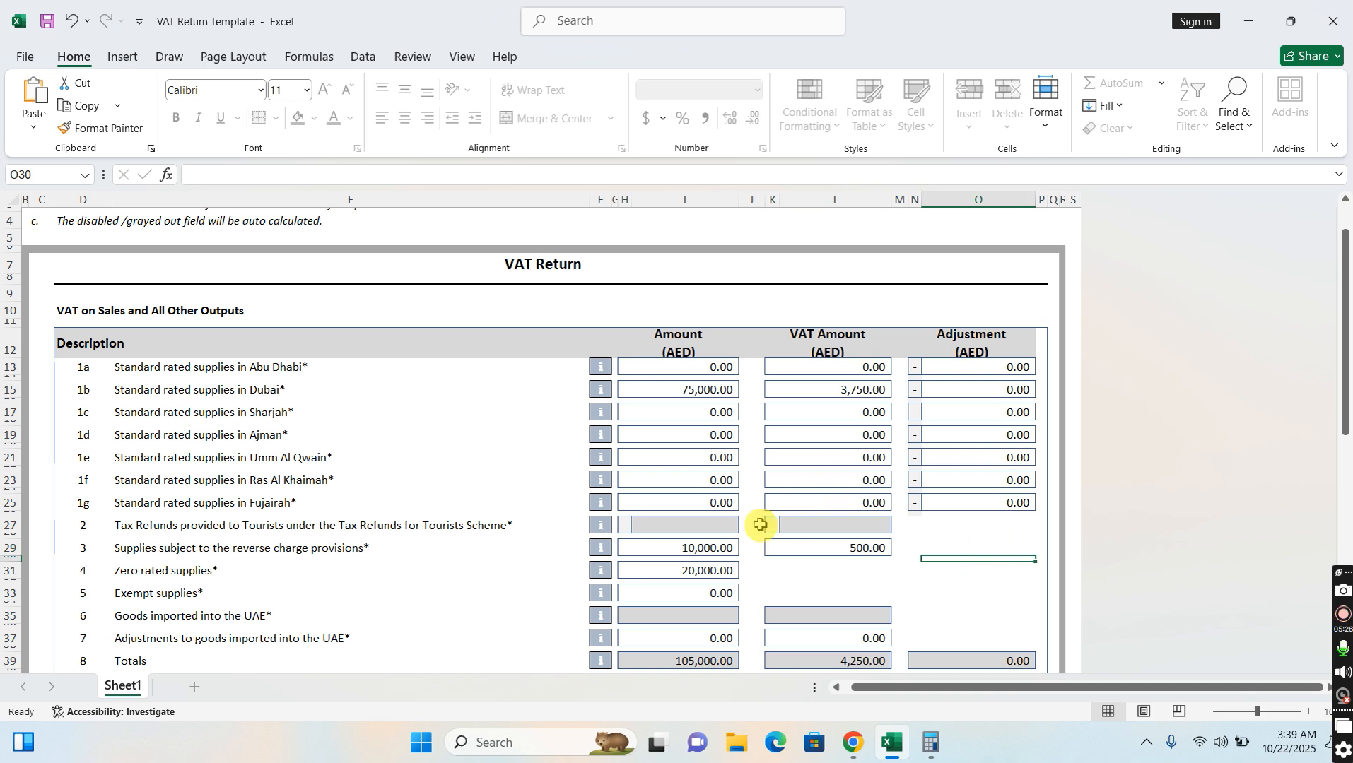
click(696, 549)
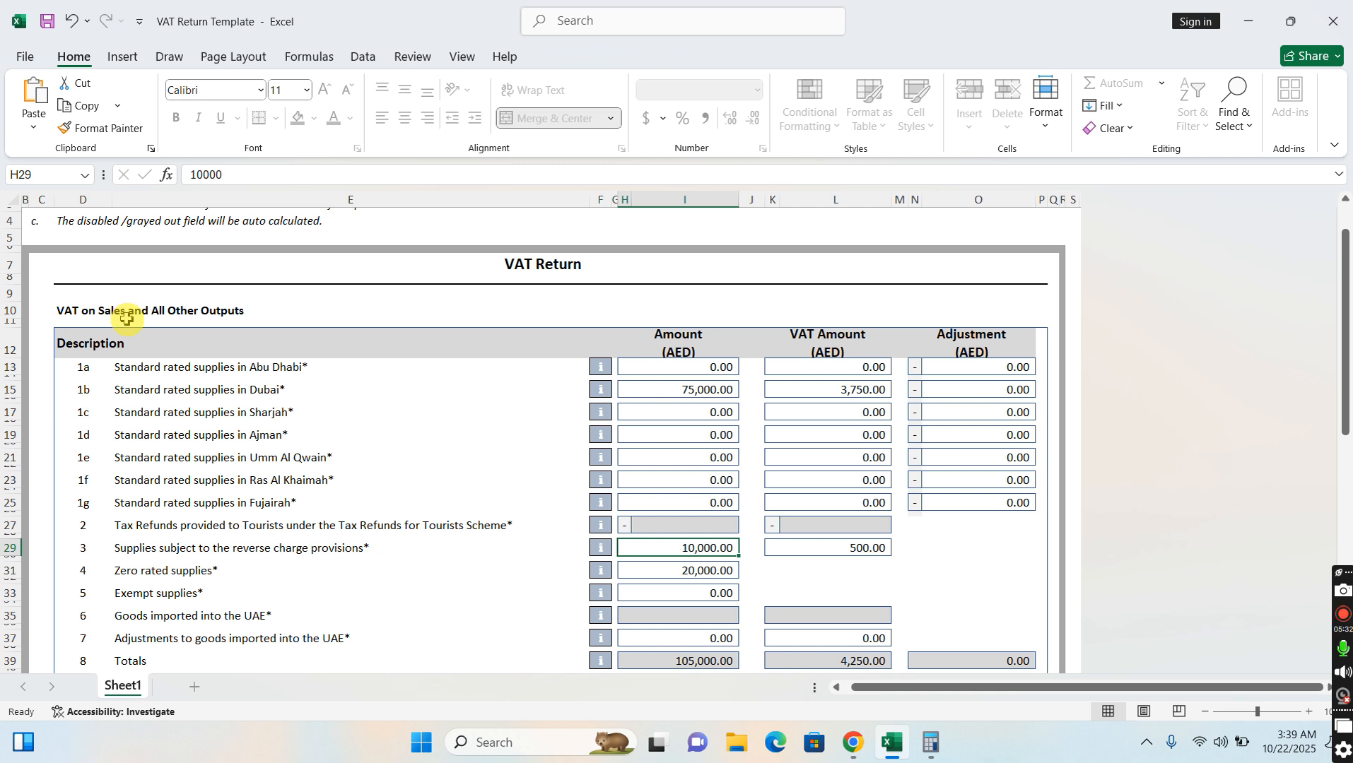
scroll(302, 546, down, 1)
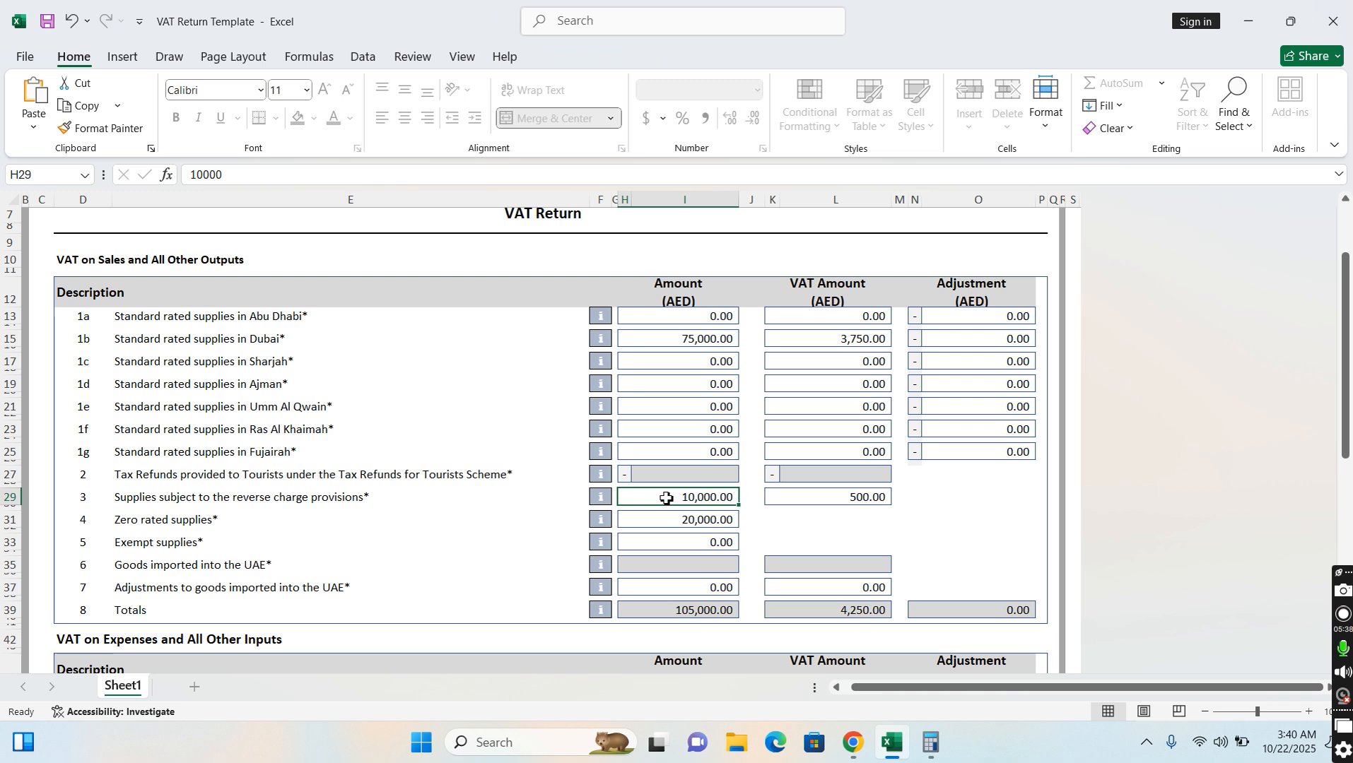
- Copy the 10000 reverse charge amount from the sales section into the reverse charge amount of the expenses section
key(ctrl+c)
scroll(704, 517, down, 6)
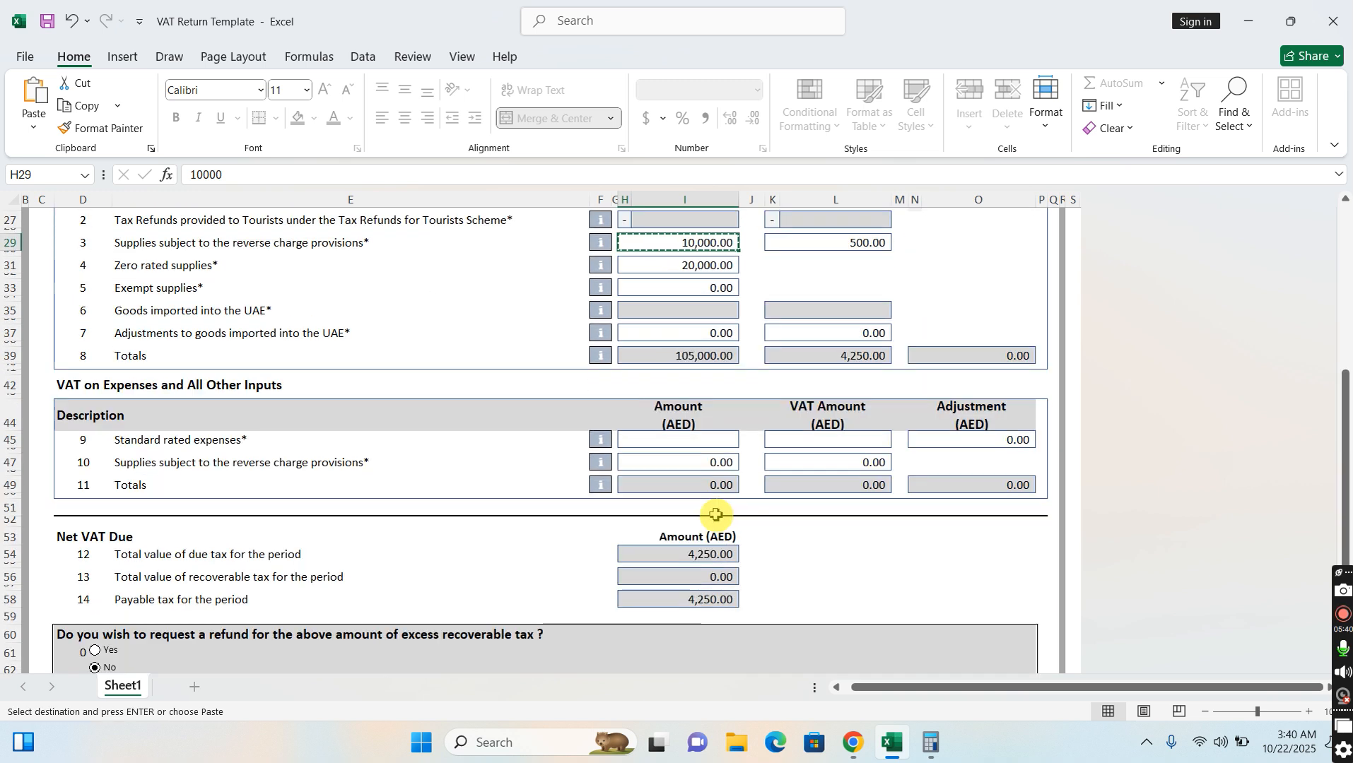
click(696, 463)
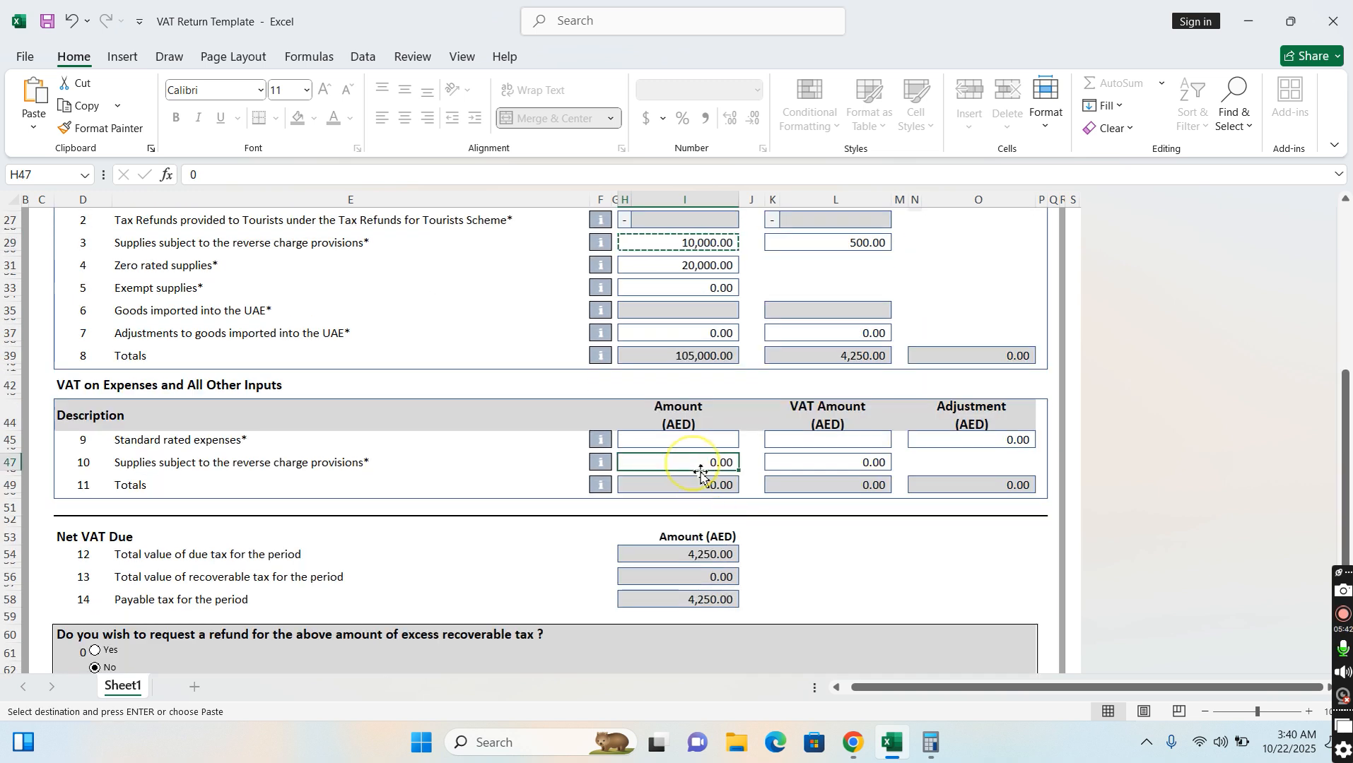
key(ctrl+v)
- Copy the 500 reverse charge VAT amount from the sales section into the matching VAT amount of the expenses section
scroll(750, 460, up, 5)
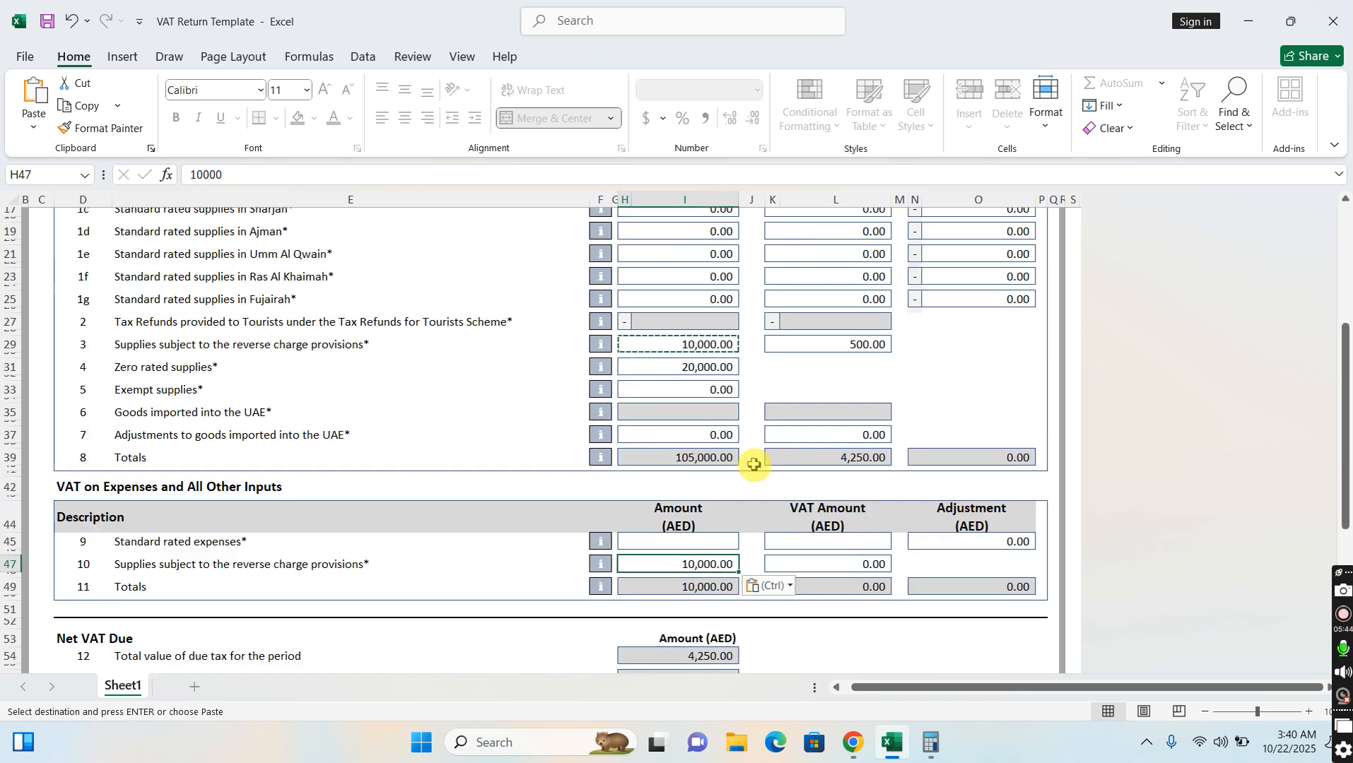
click(823, 394)
key(ctrl+c)
click(868, 615)
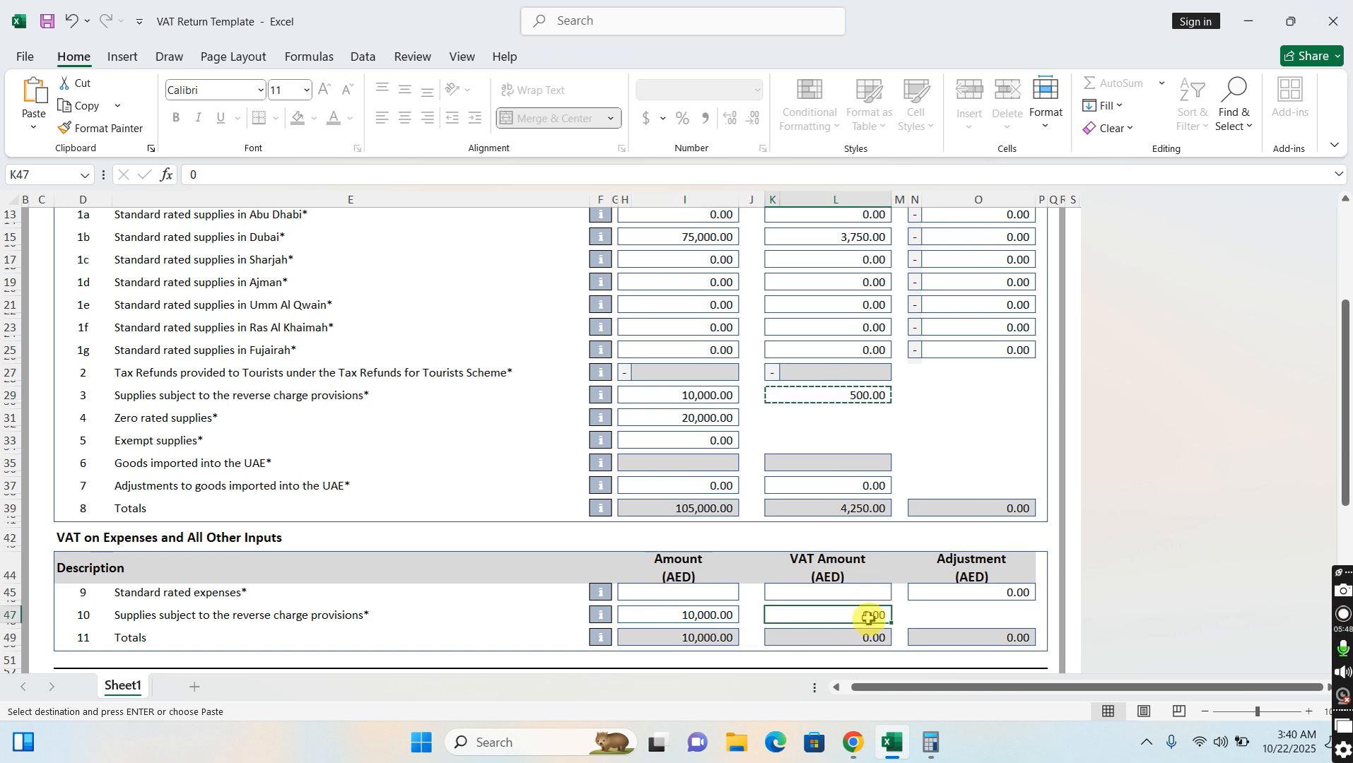
key(ctrl+v)
- Review the sales section's total amount together with its Dubai, reverse charge, zero rated and imported goods adjustment entries
click(855, 592)
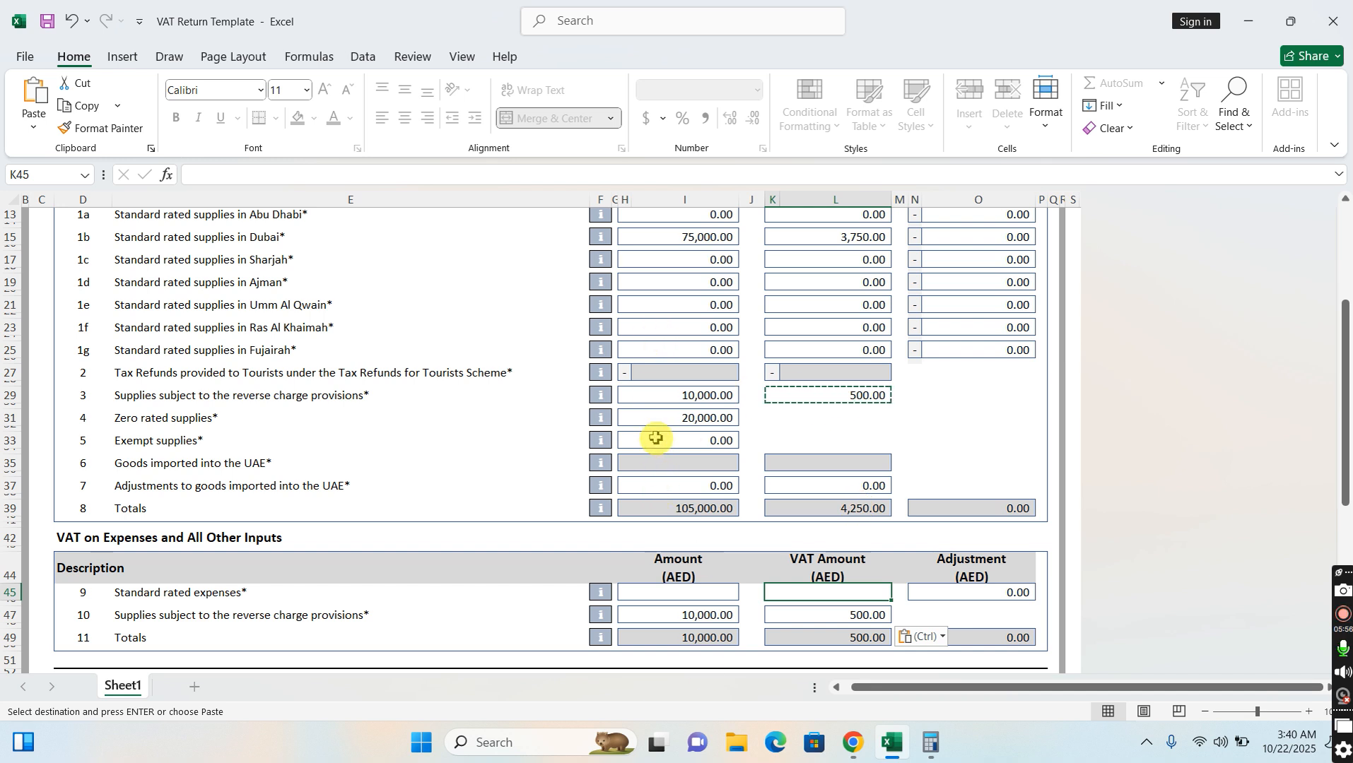
scroll(706, 480, up, 1)
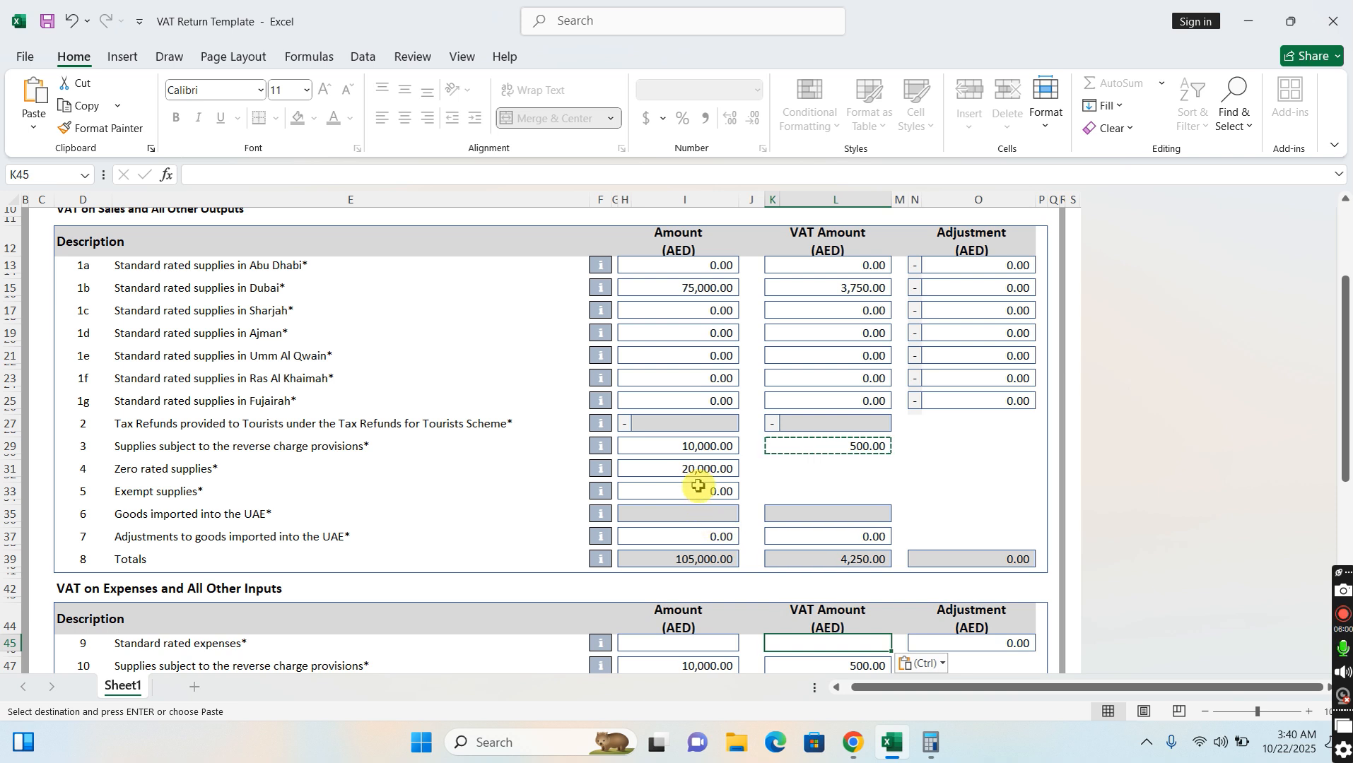
click(715, 541)
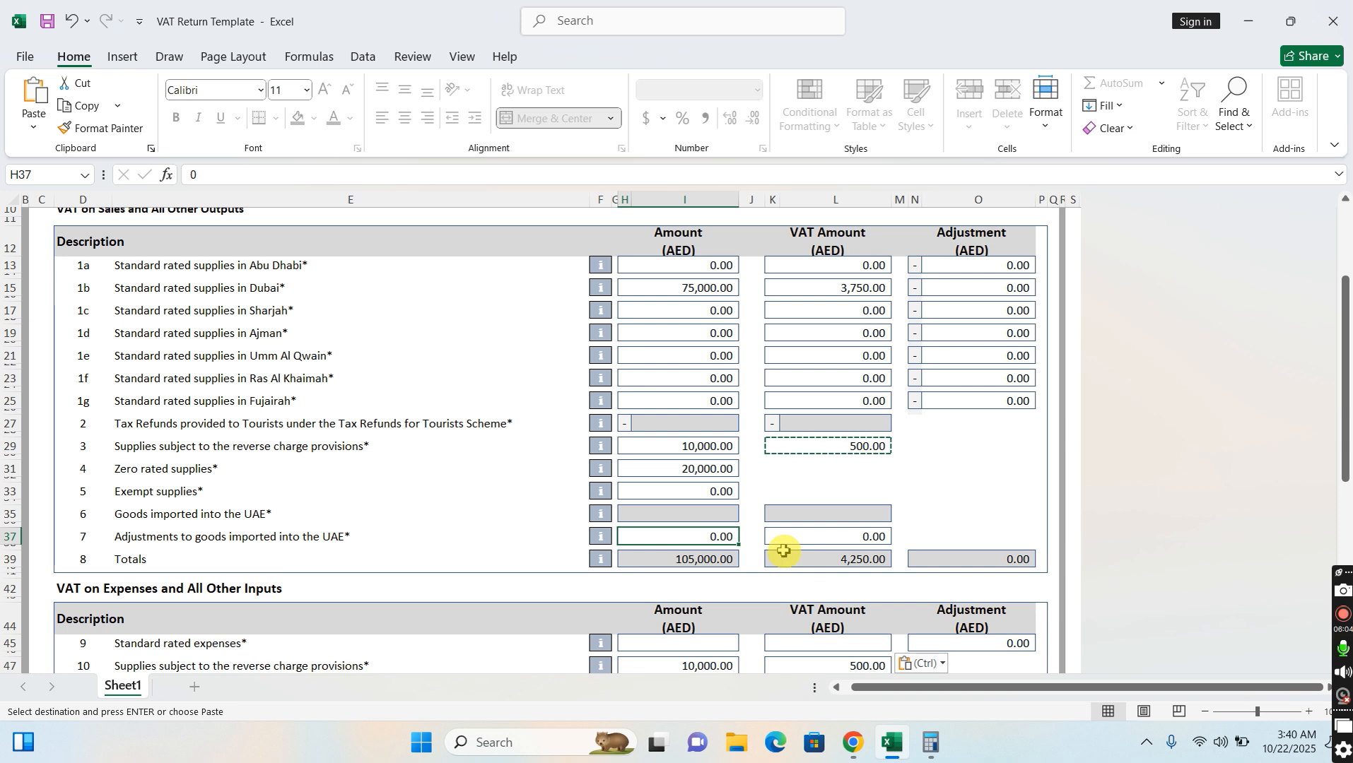
click(723, 559)
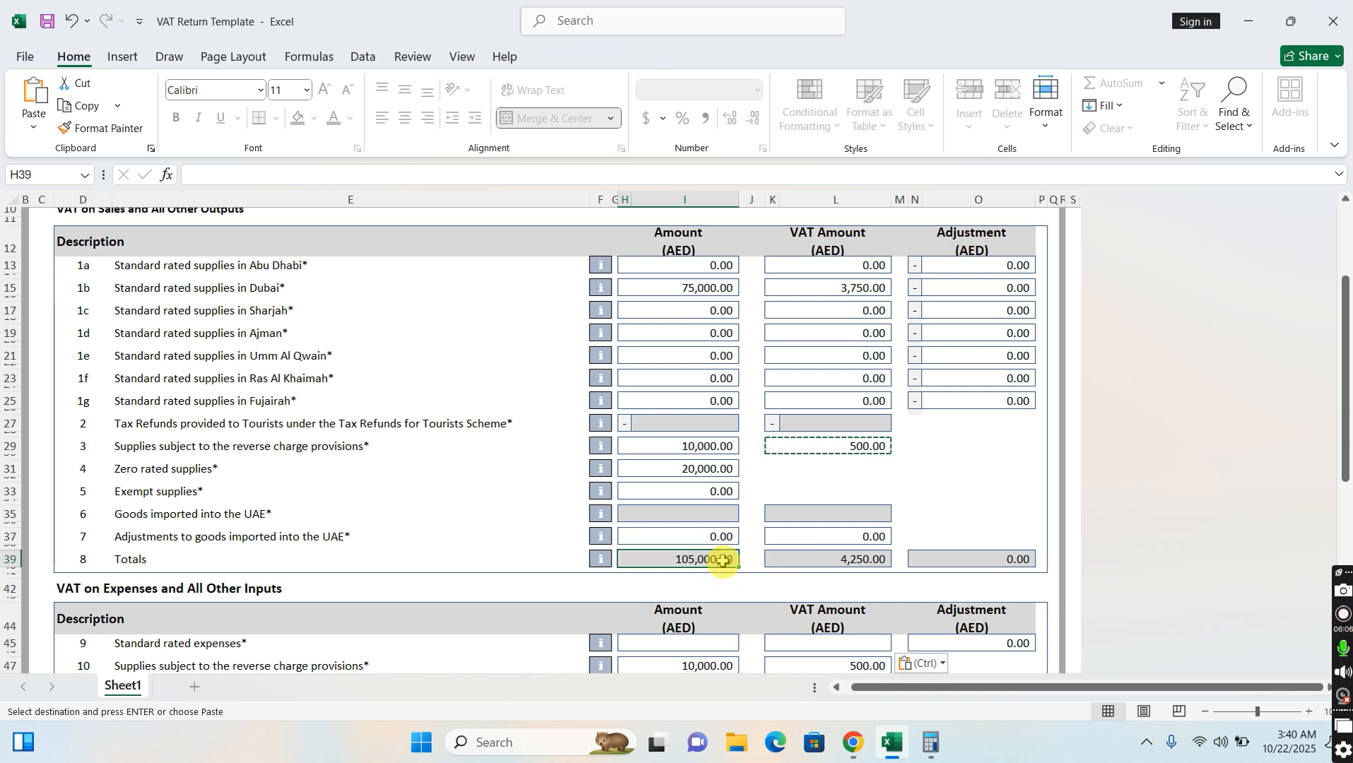
click(695, 287)
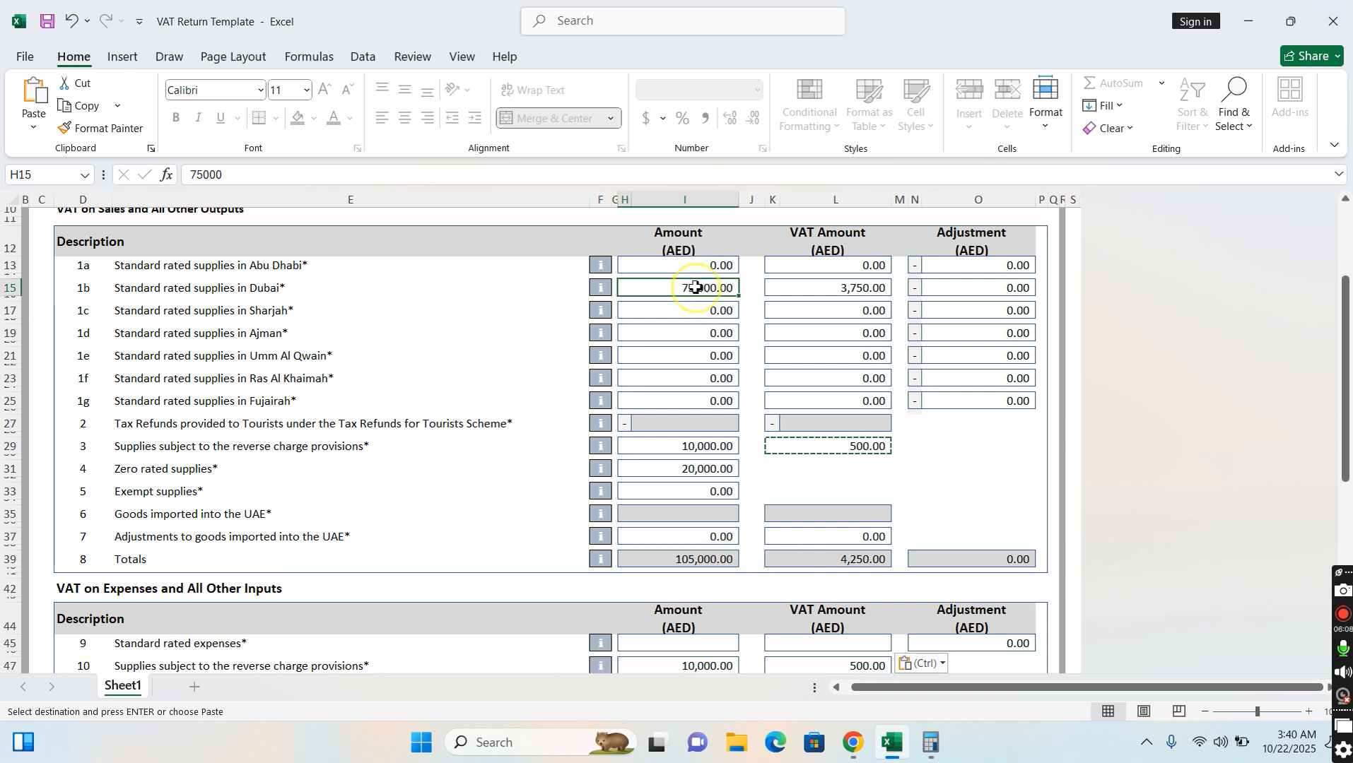
click(709, 447)
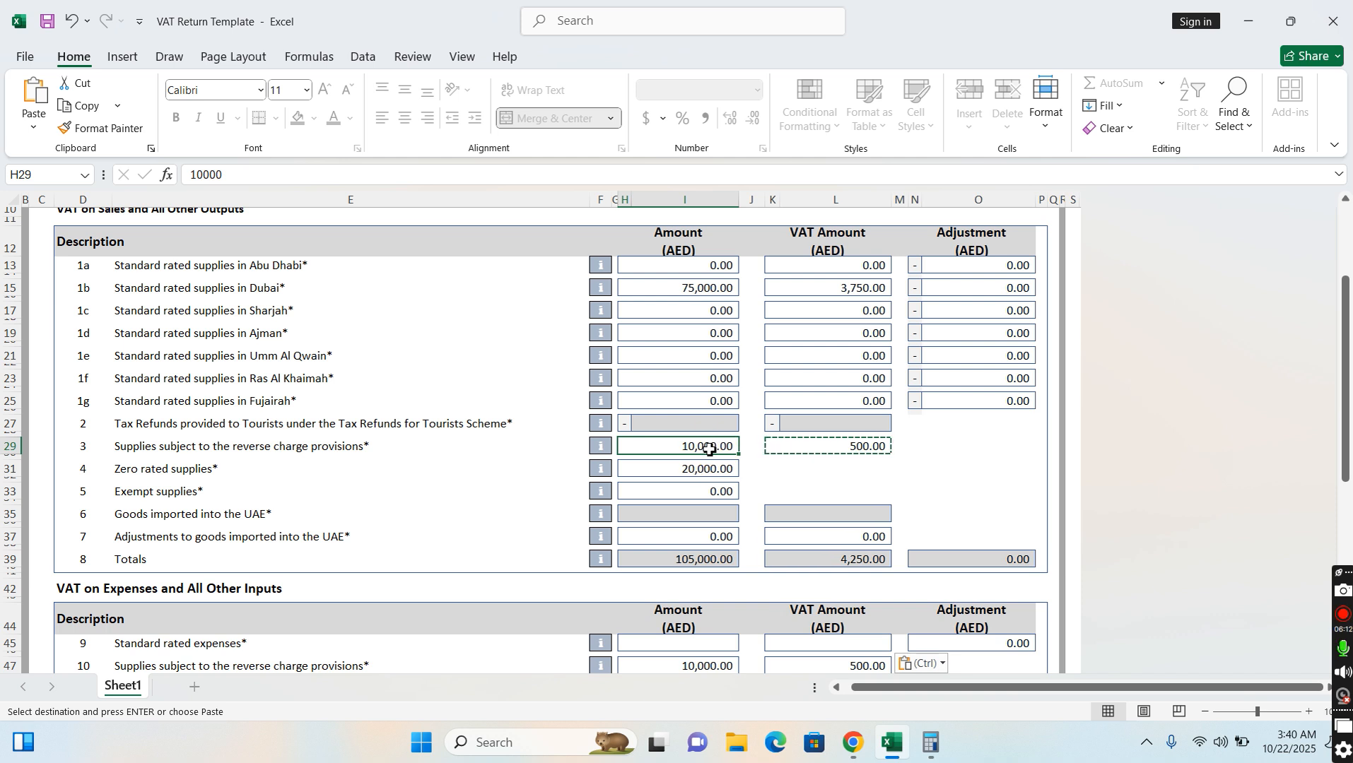
click(709, 470)
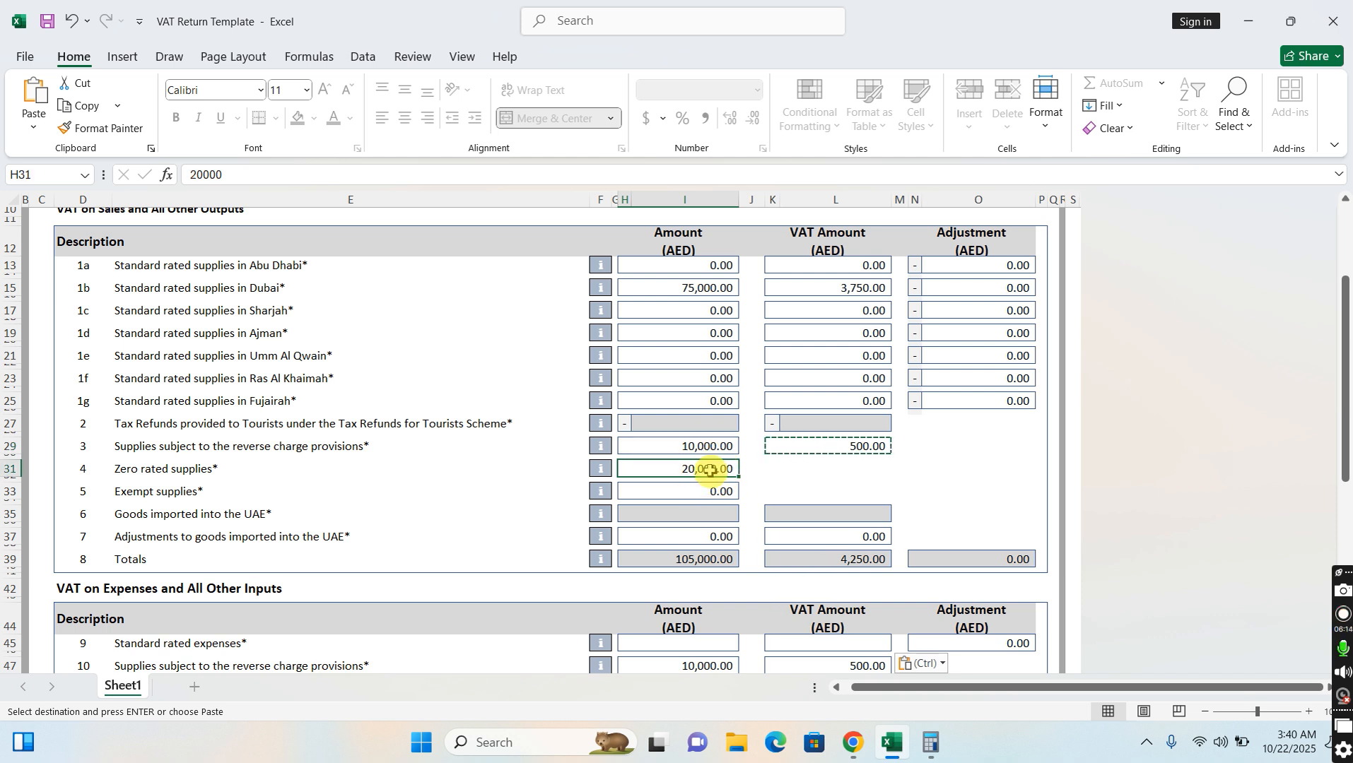
click(812, 470)
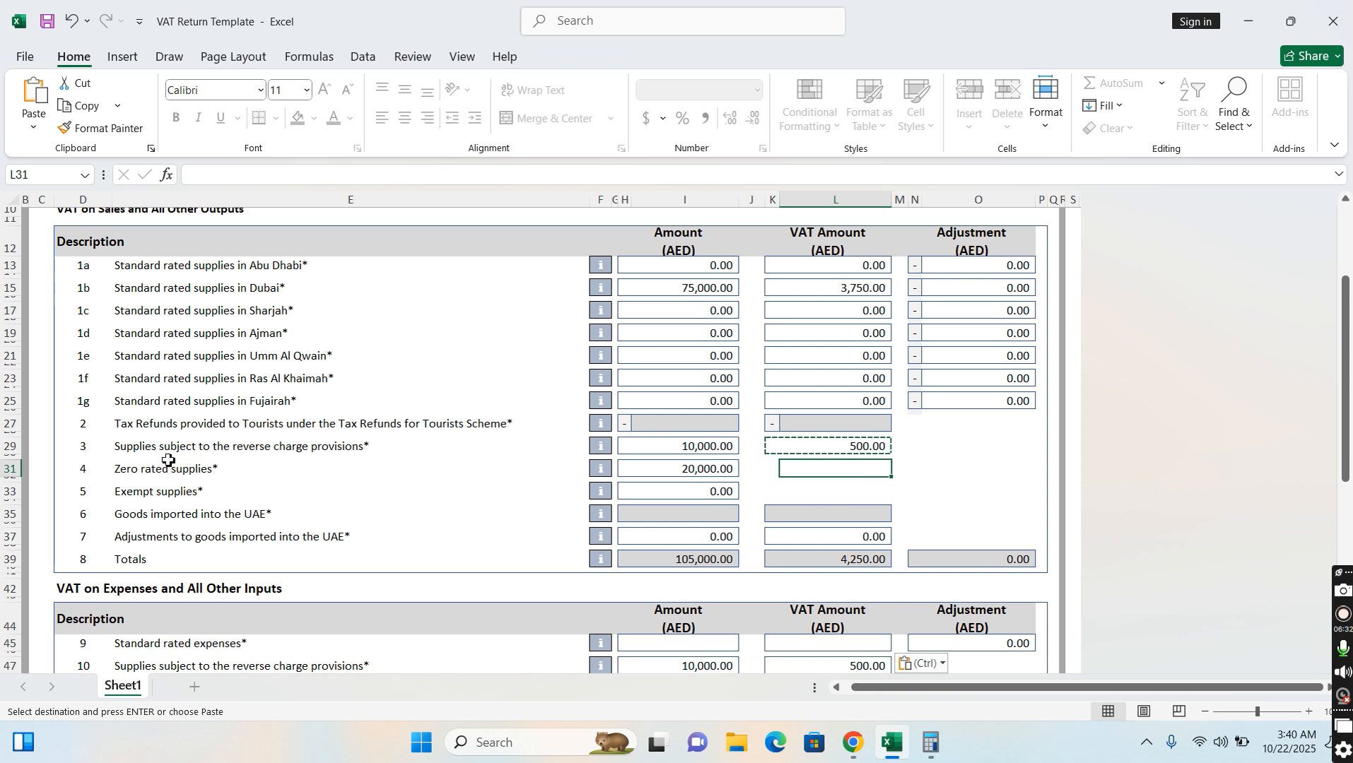
- Examine the zero rated and exempt supplies lines alongside the expenses and Net VAT Due sections
scroll(170, 470, down, 4)
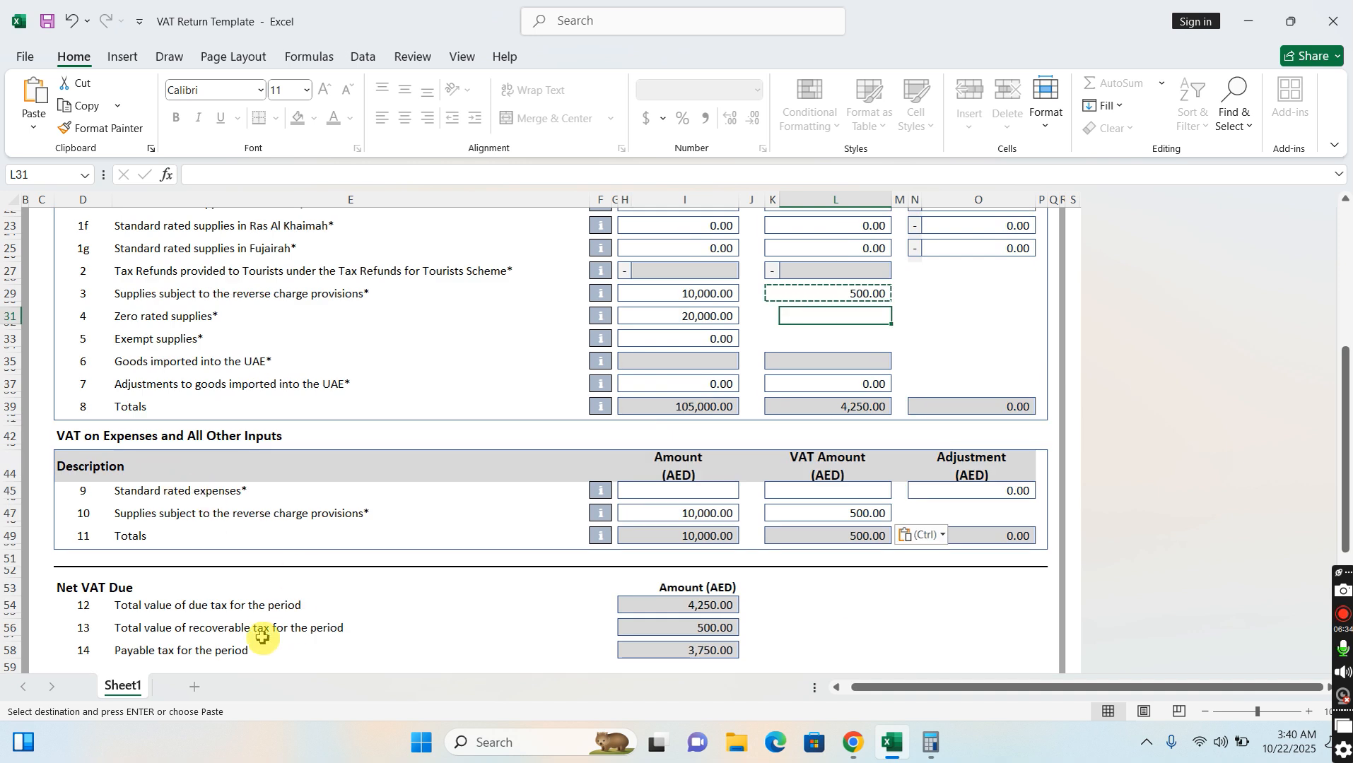
scroll(271, 546, up, 3)
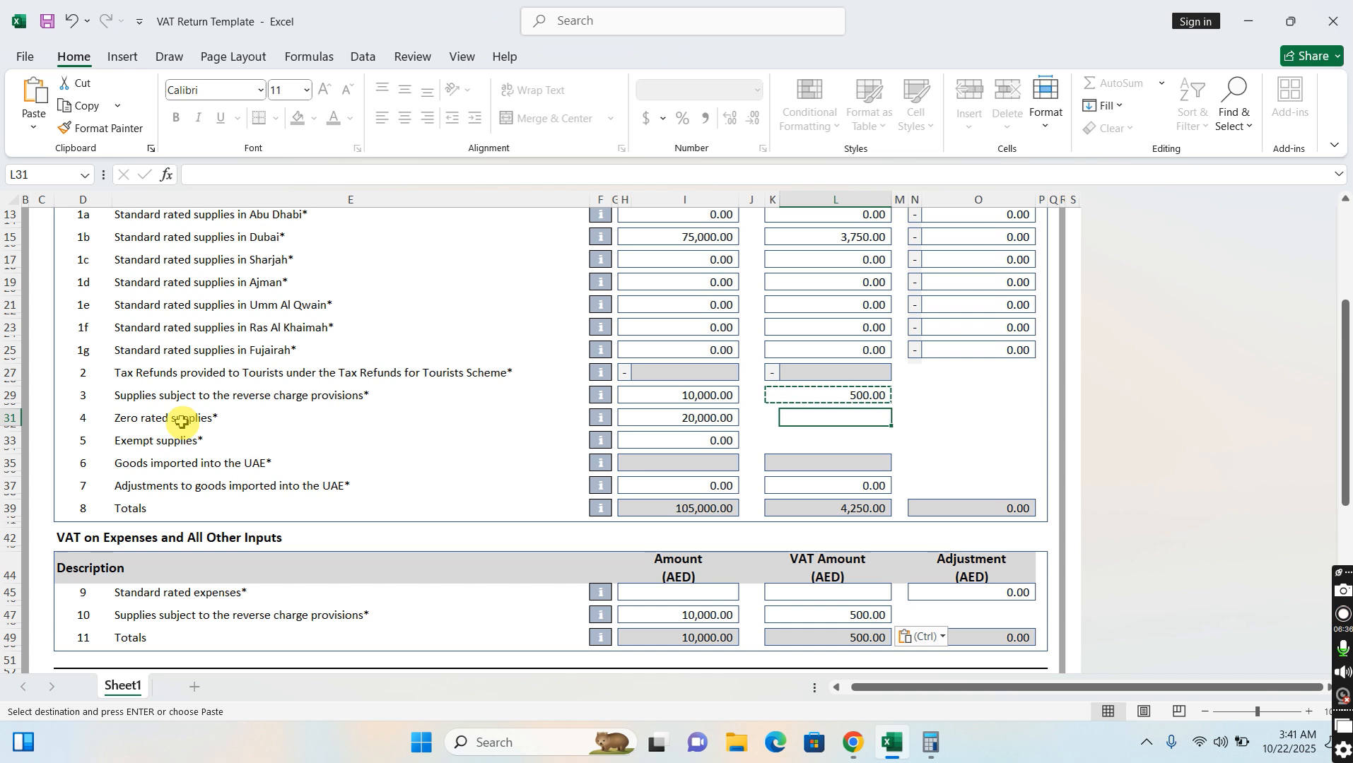
click(178, 446)
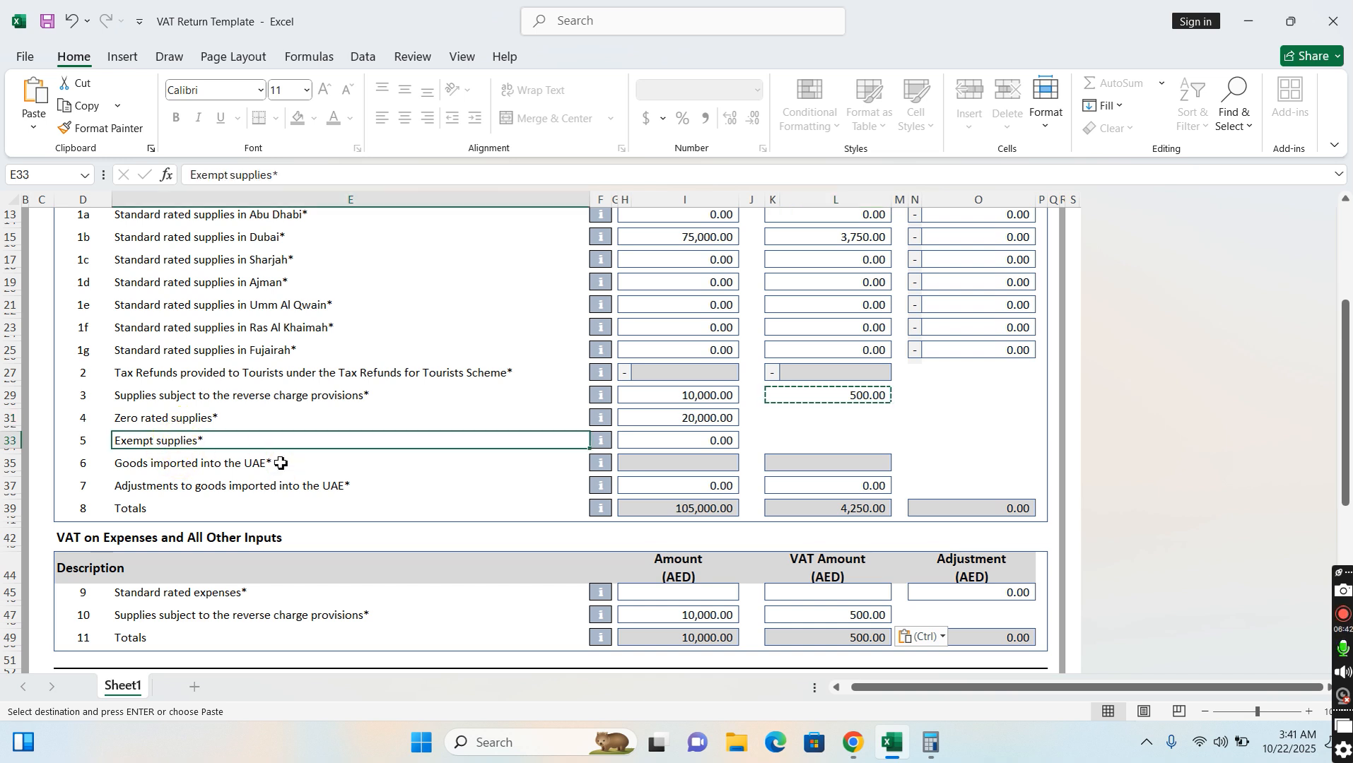
scroll(302, 459, down, 3)
scroll(301, 462, up, 2)
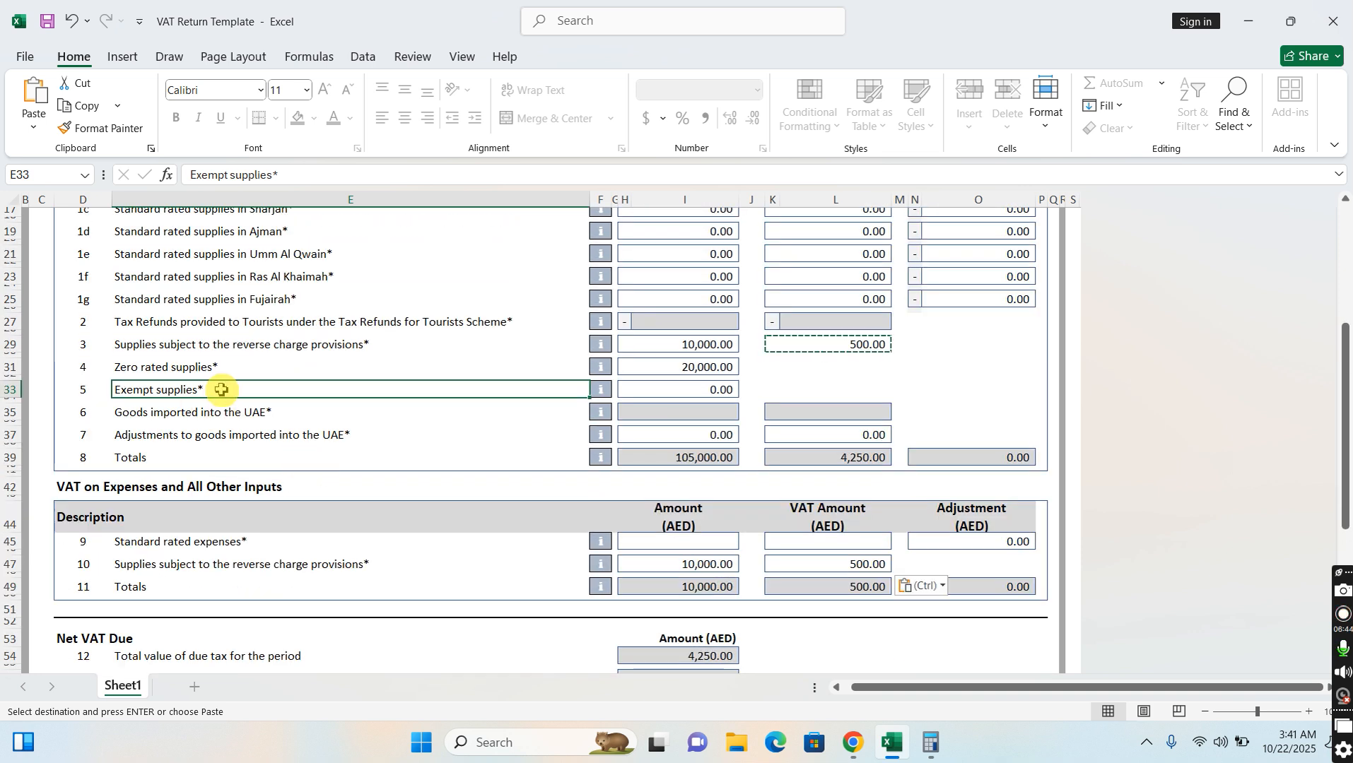
click(698, 369)
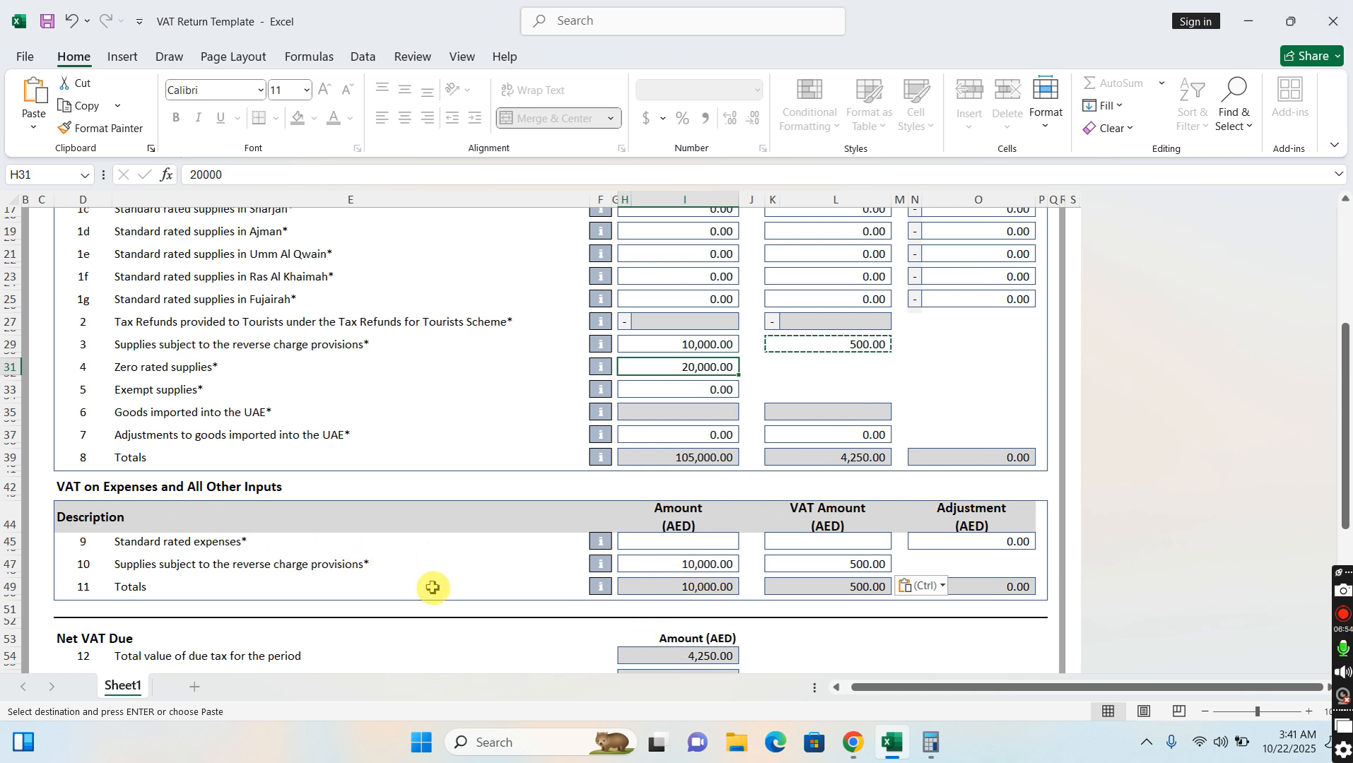
scroll(432, 587, down, 3)
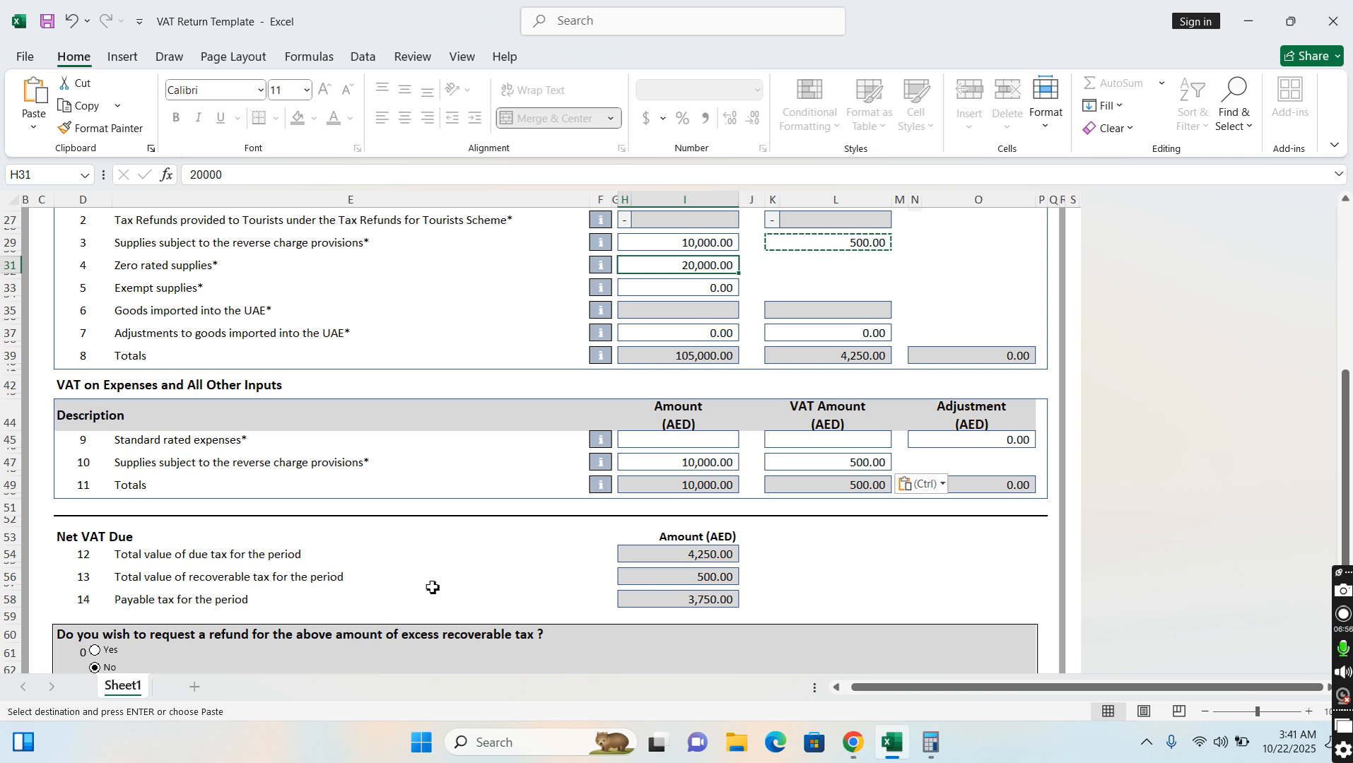
scroll(433, 587, up, 3)
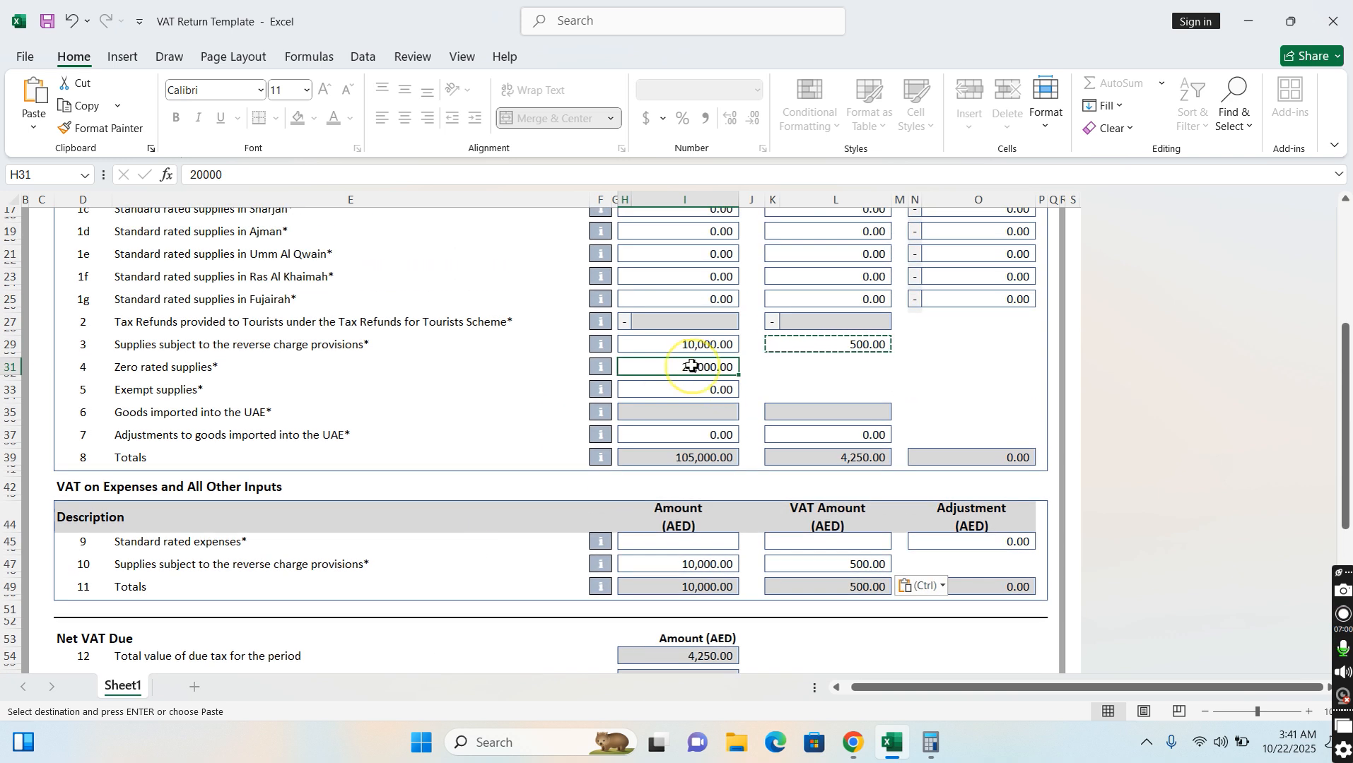
click(697, 368)
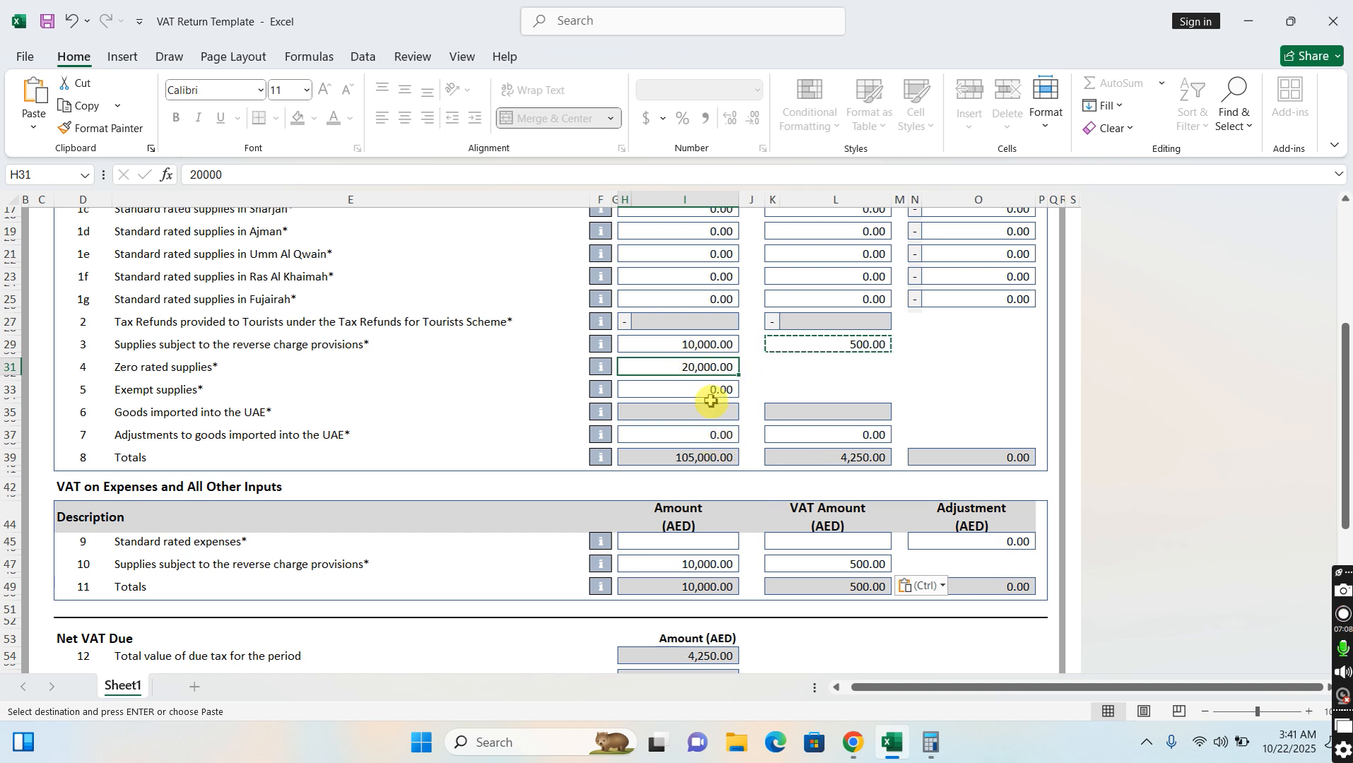
- Set the amount for standard rated expenses to 60000, clearing the pending copy selection first
click(683, 544)
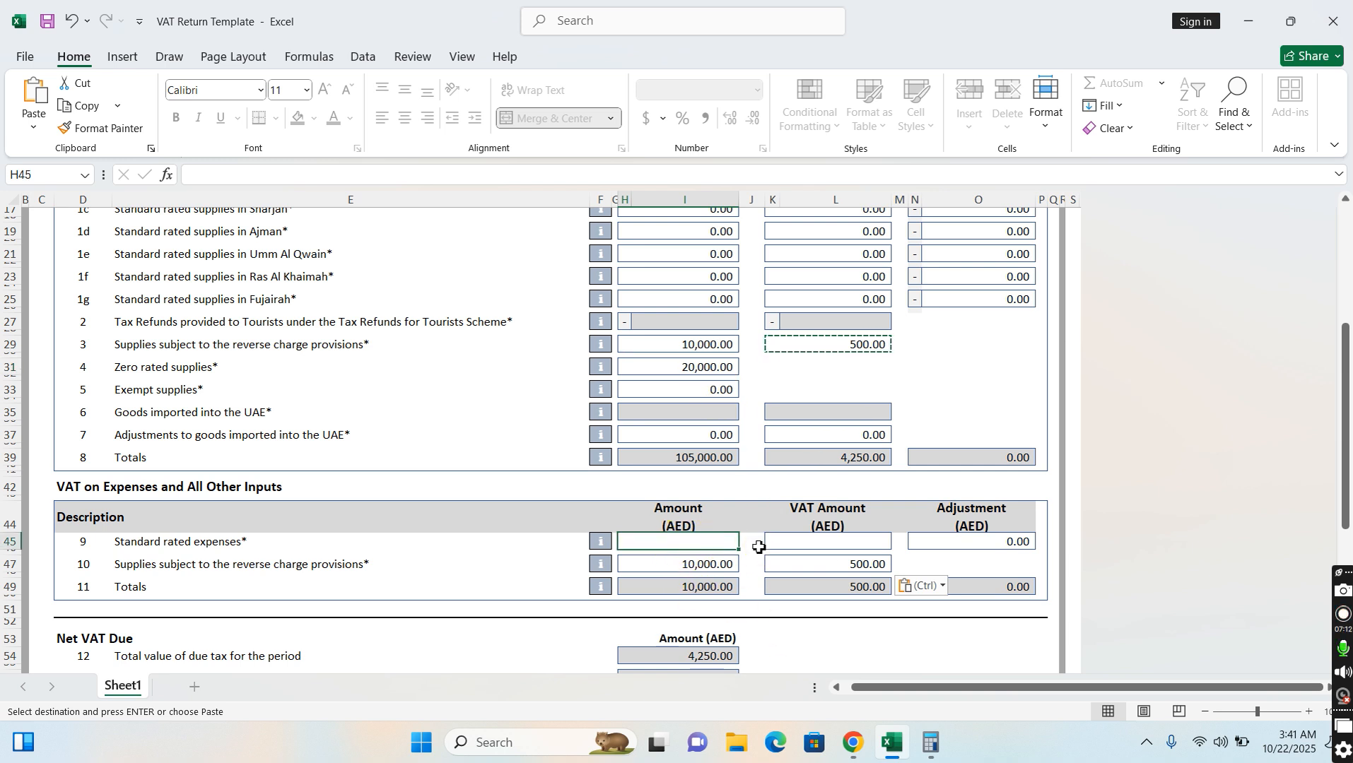
click(756, 545)
key(Escape)
text(60000)
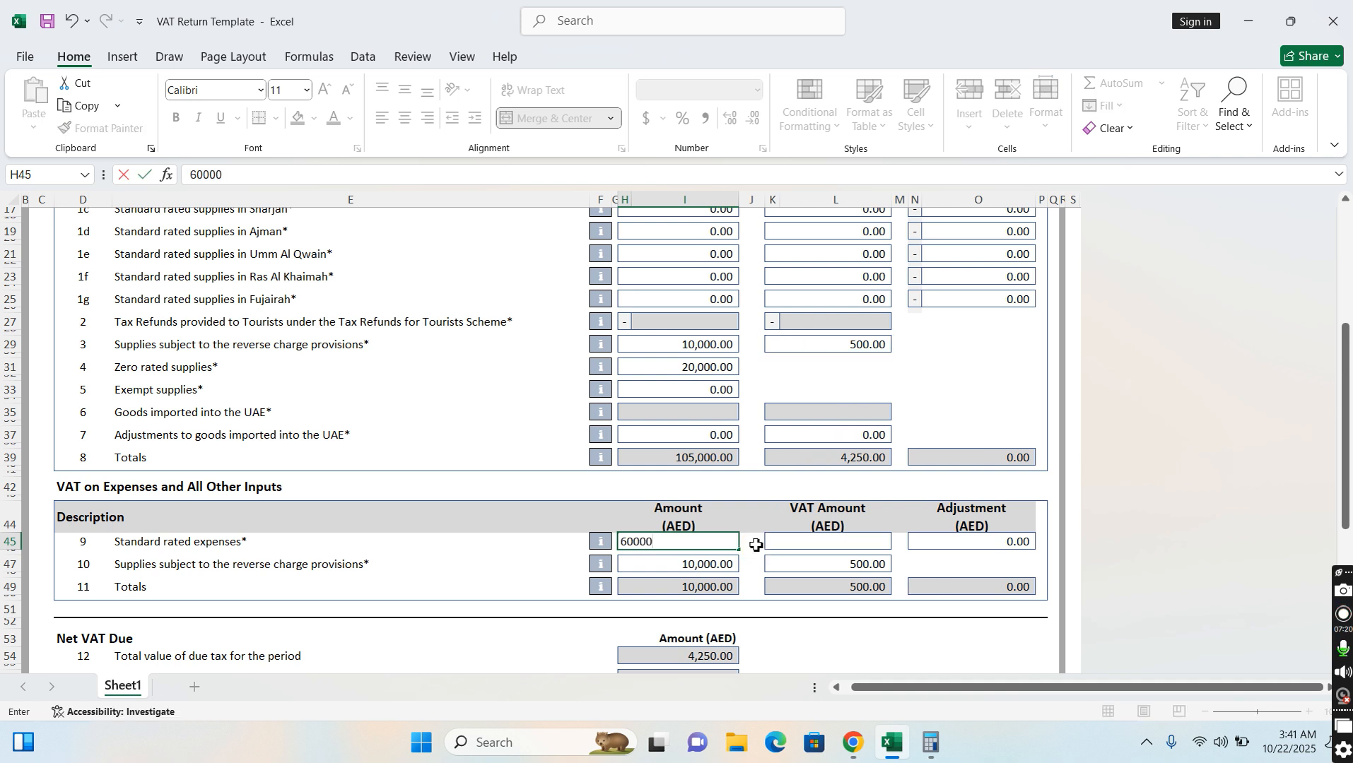
click(780, 545)
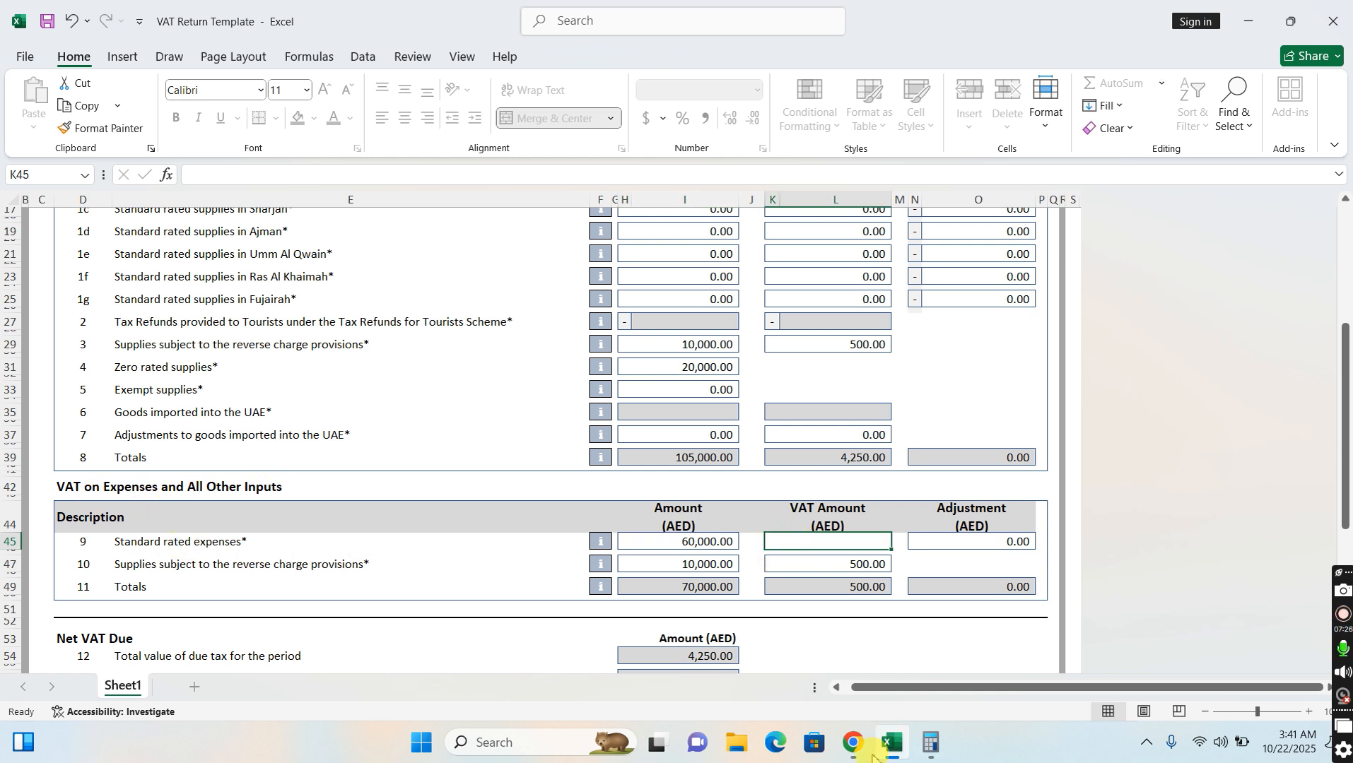
- Switch to Calculator, clear the previous calculation and multiply 60000 by 0.05
scroll(676, 543, up, 5)
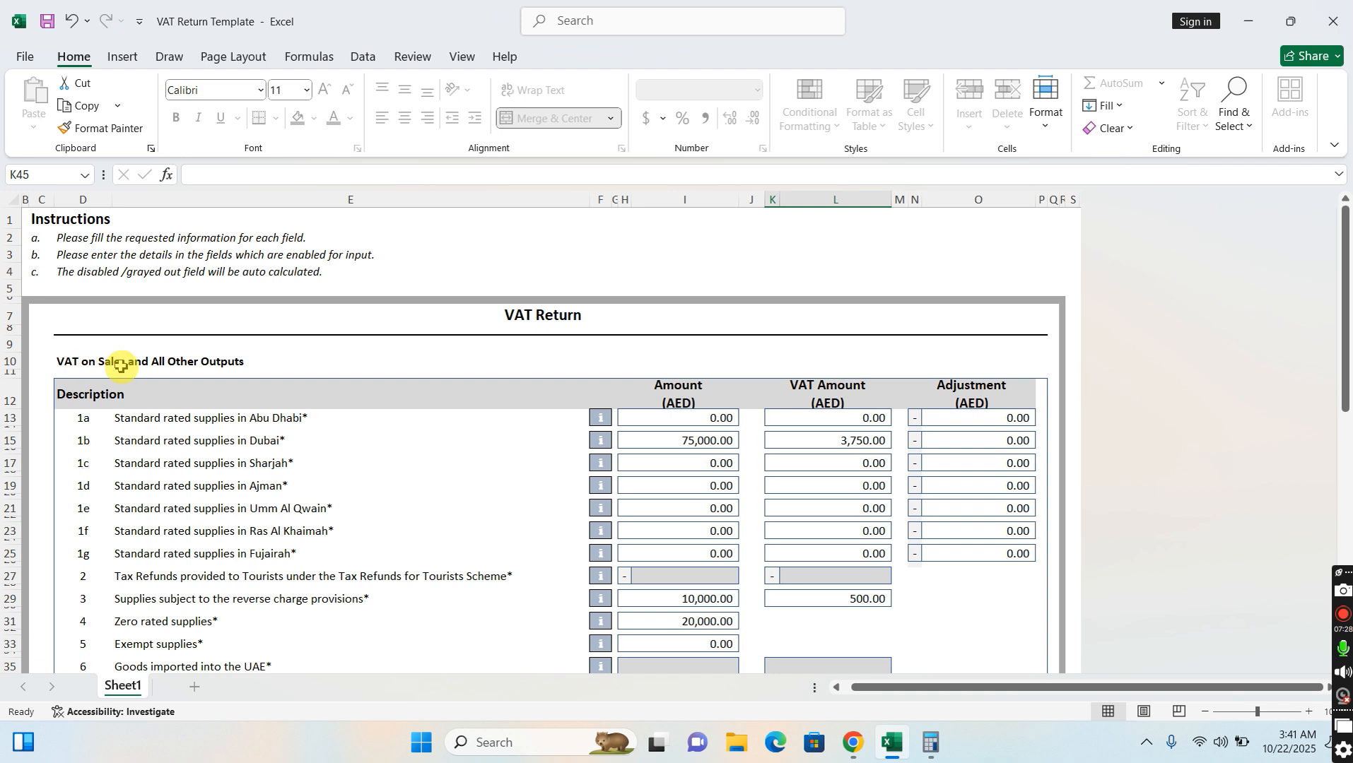
scroll(340, 573, down, 3)
scroll(340, 574, down, 2)
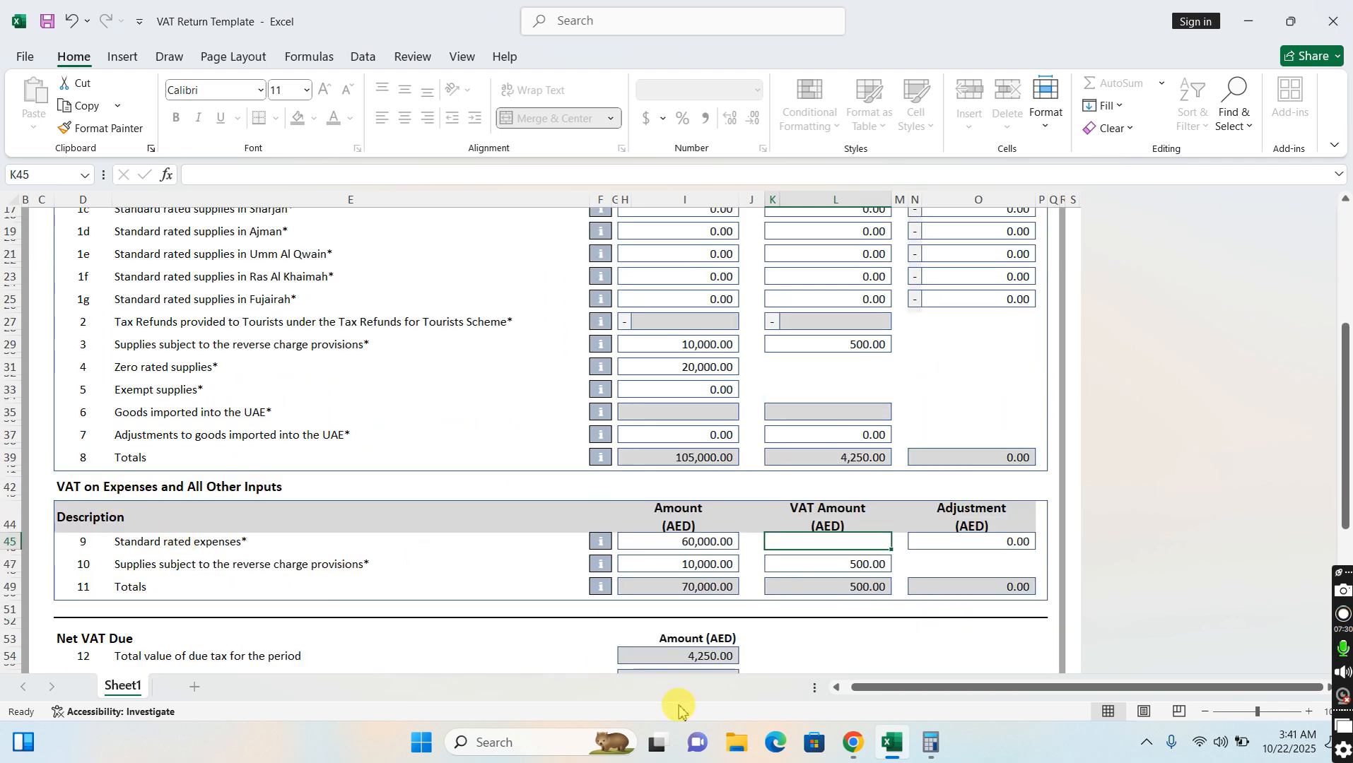
click(931, 747)
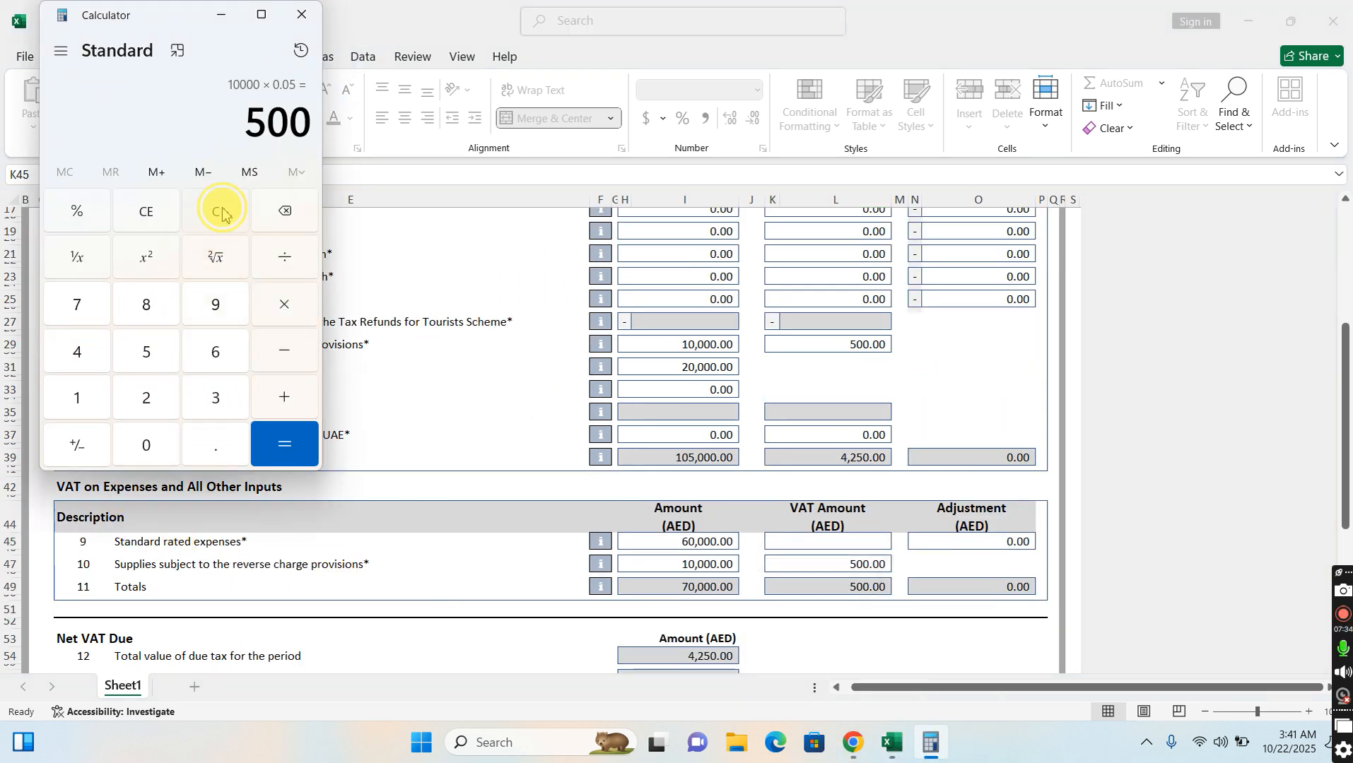
click(216, 210)
text(60000 × )
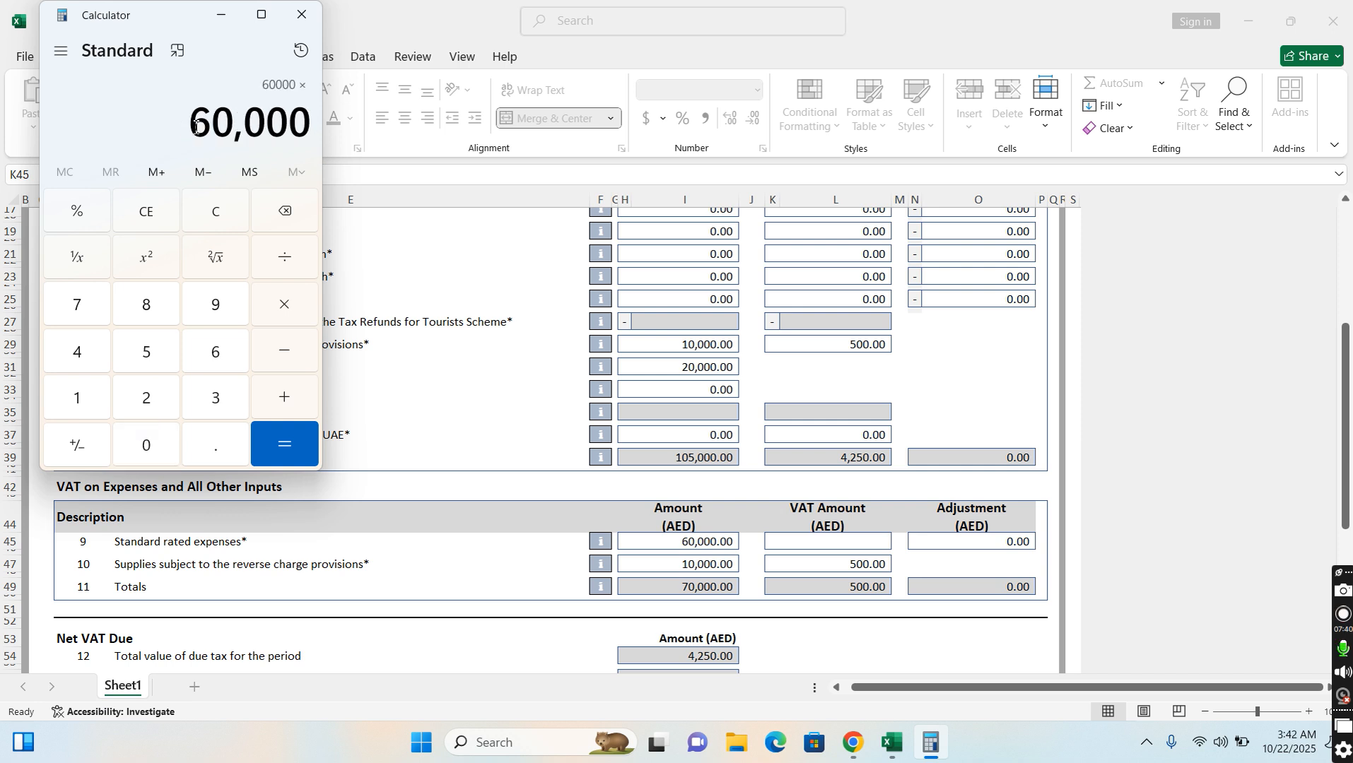
text(0.05)
key(Return)
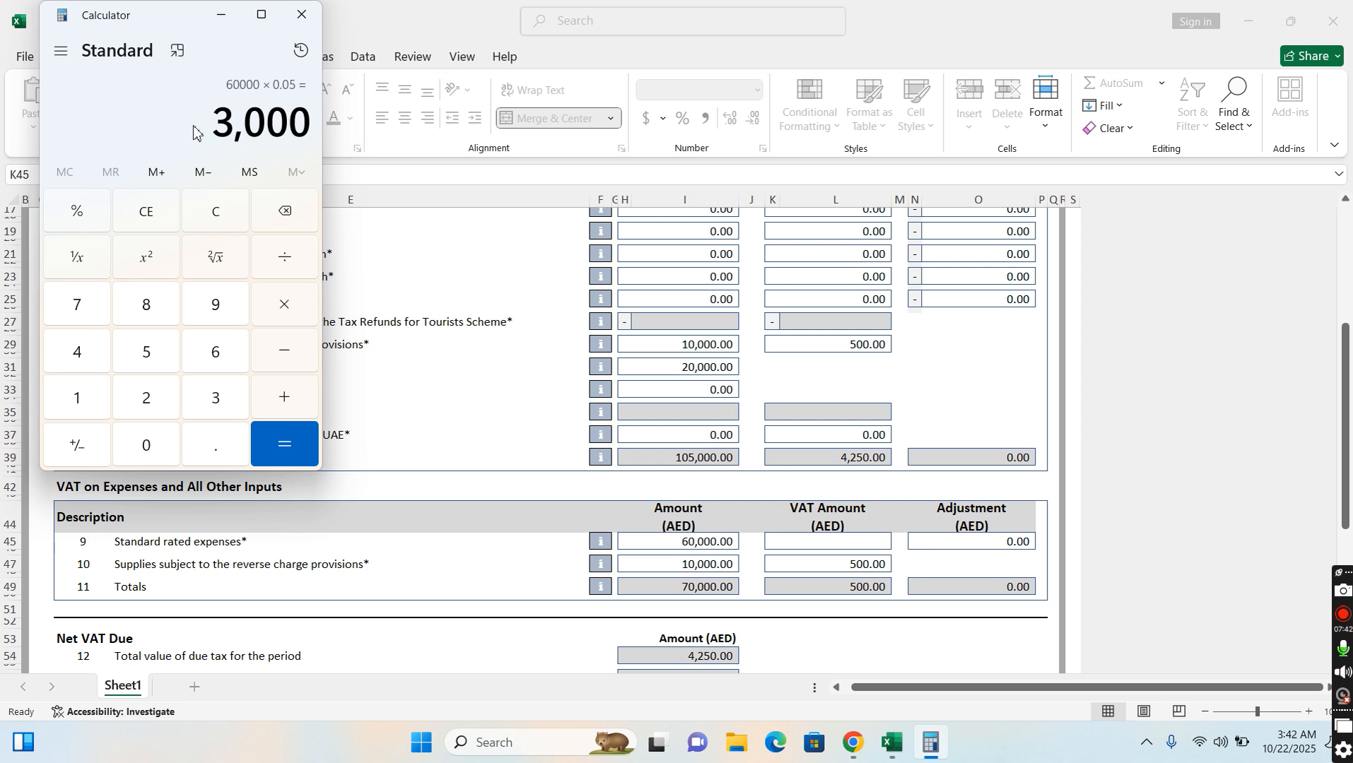
- Return to the VAT return sheet and set the VAT amount for standard rated expenses to 3000
click(868, 540)
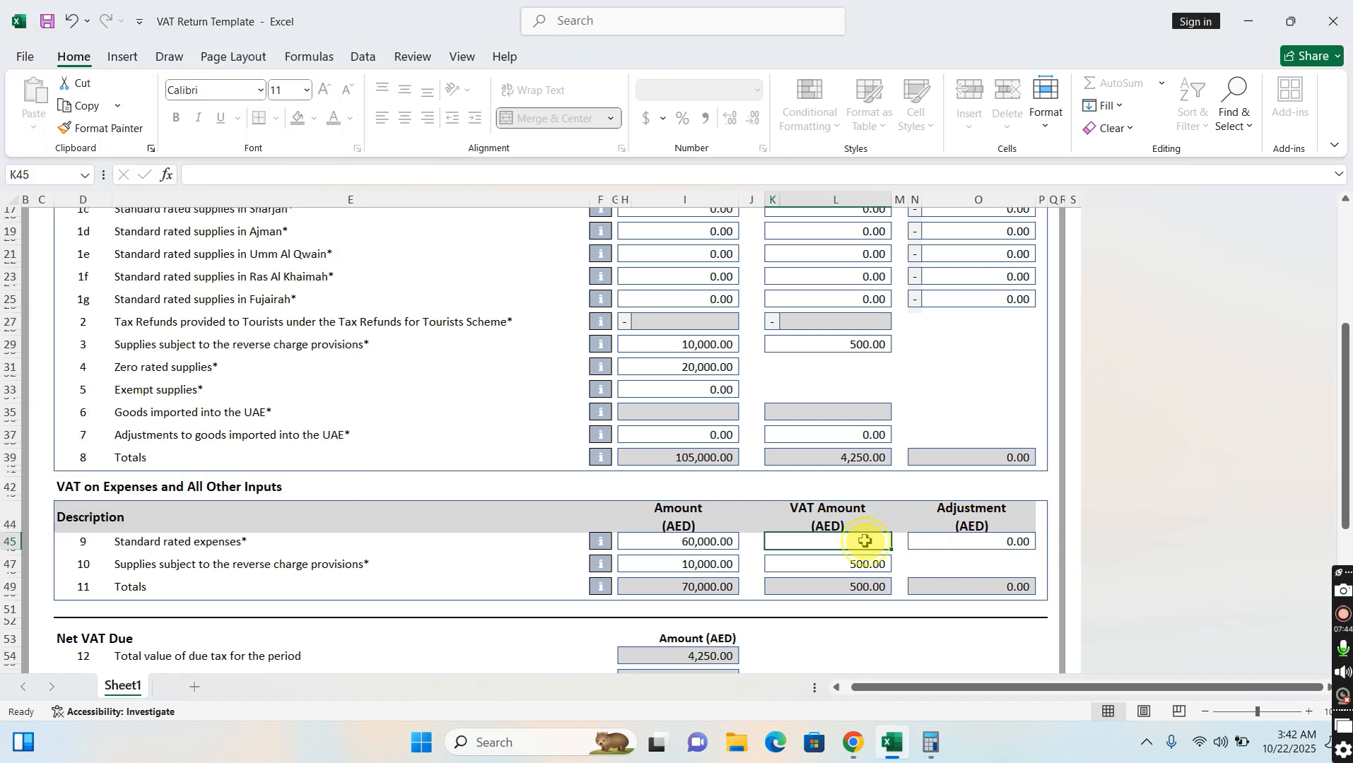
text(3000)
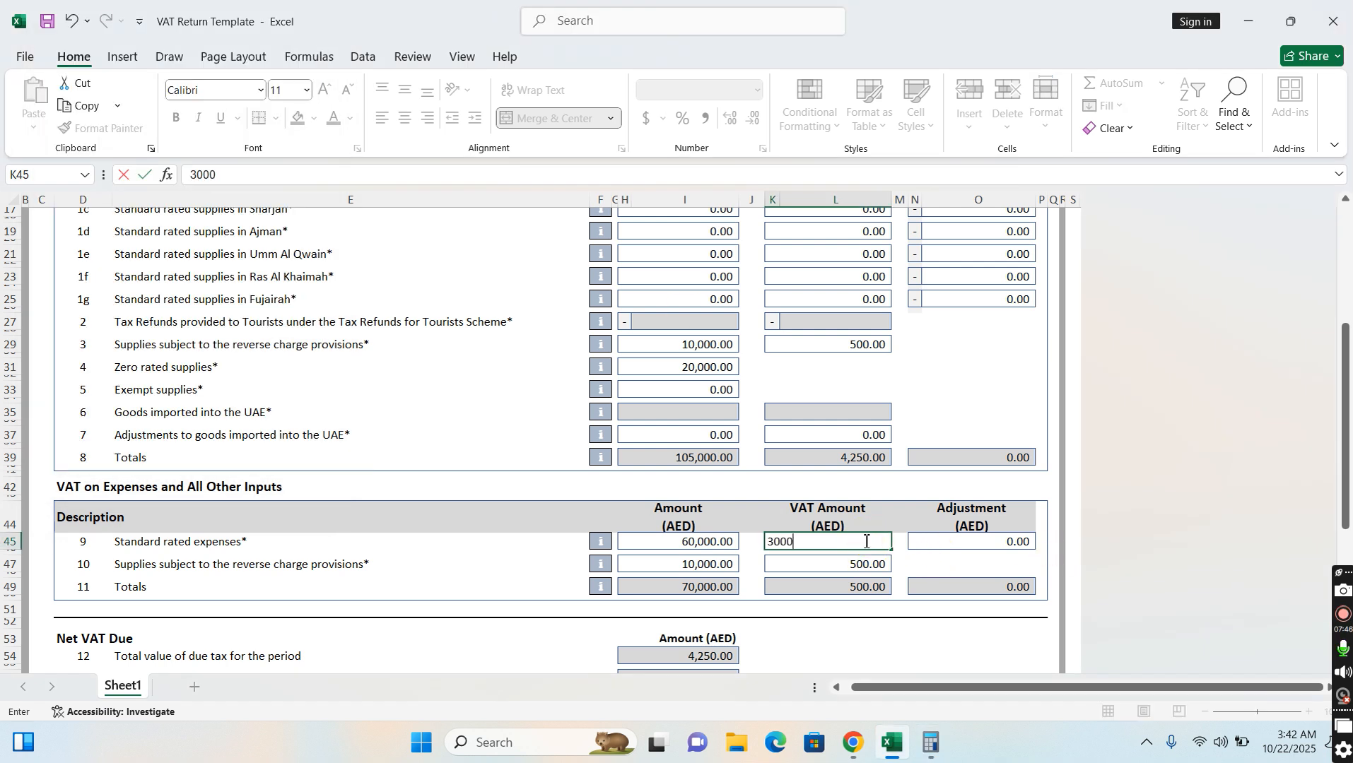
click(931, 623)
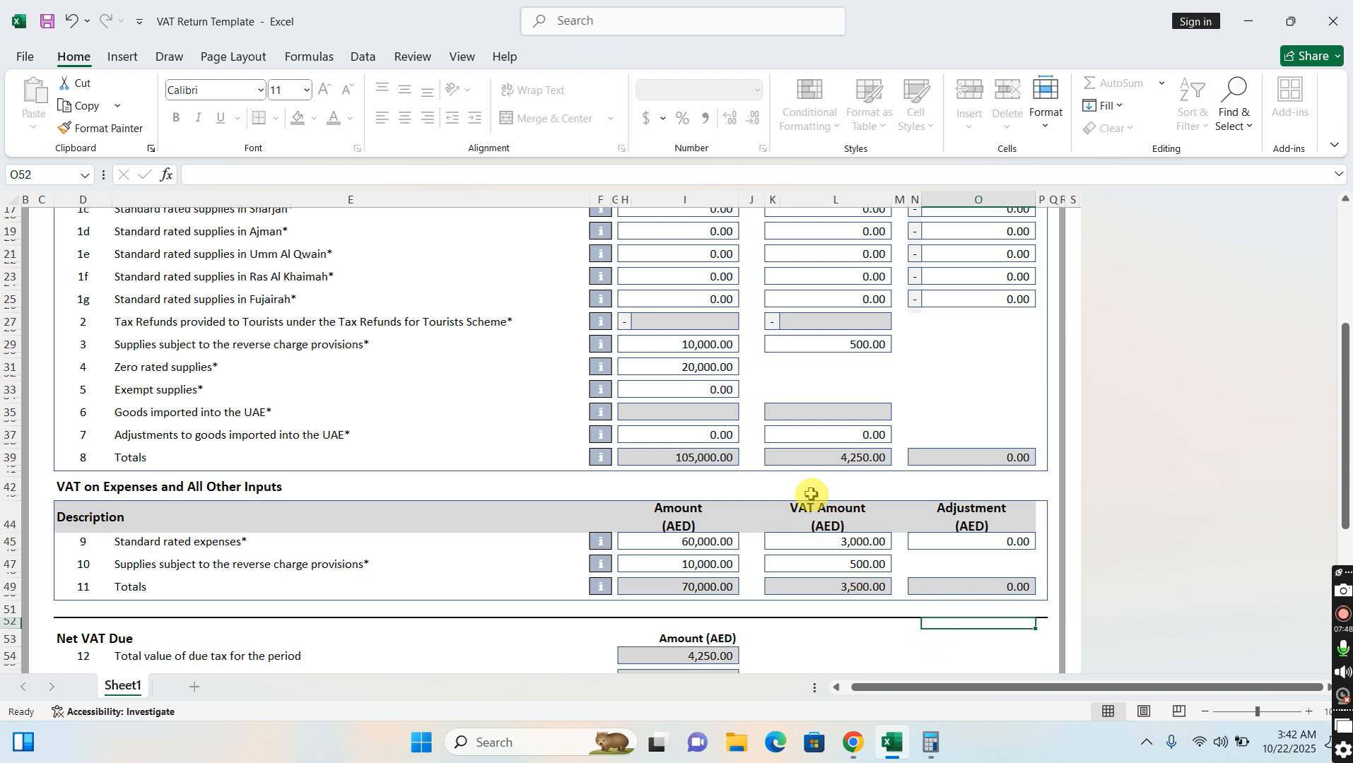
- Review the amount and VAT amount totals of the expenses section, including the reverse charge supplies line
click(710, 591)
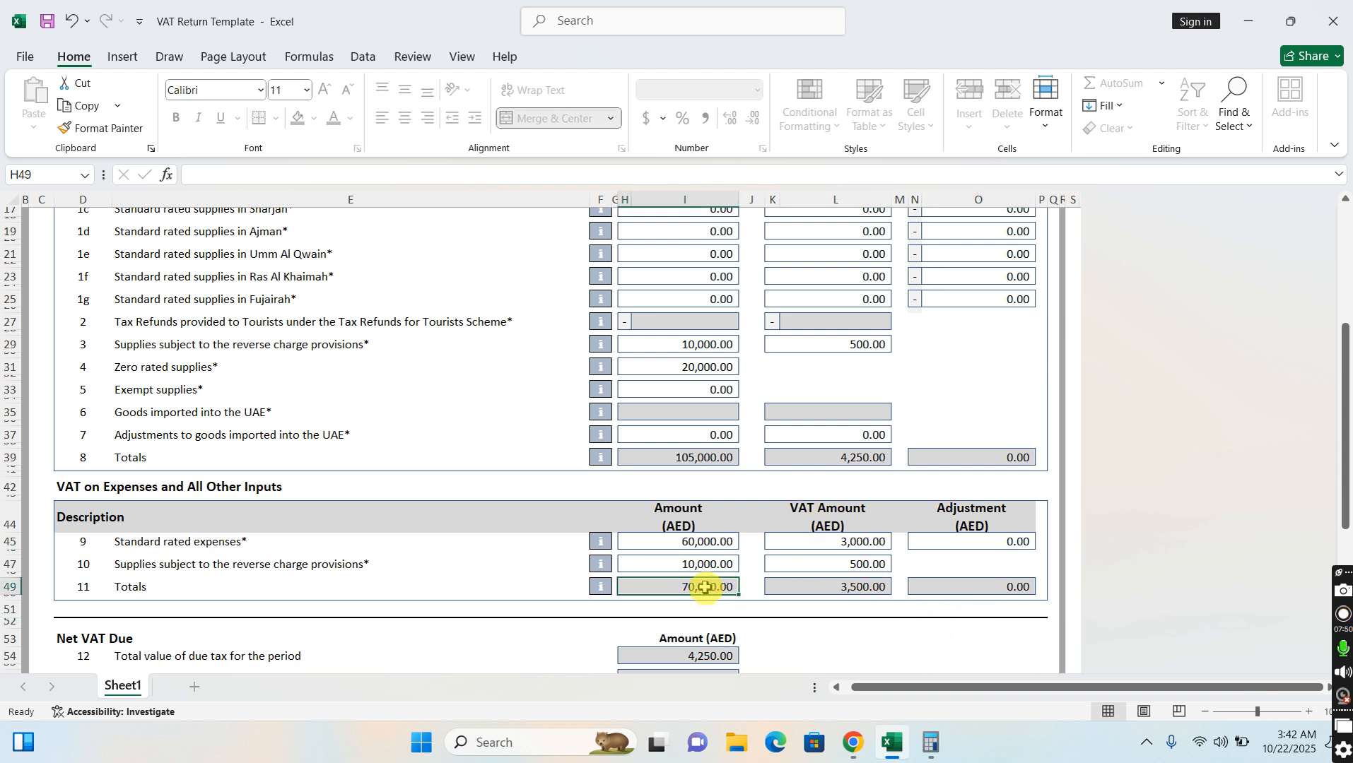
click(846, 593)
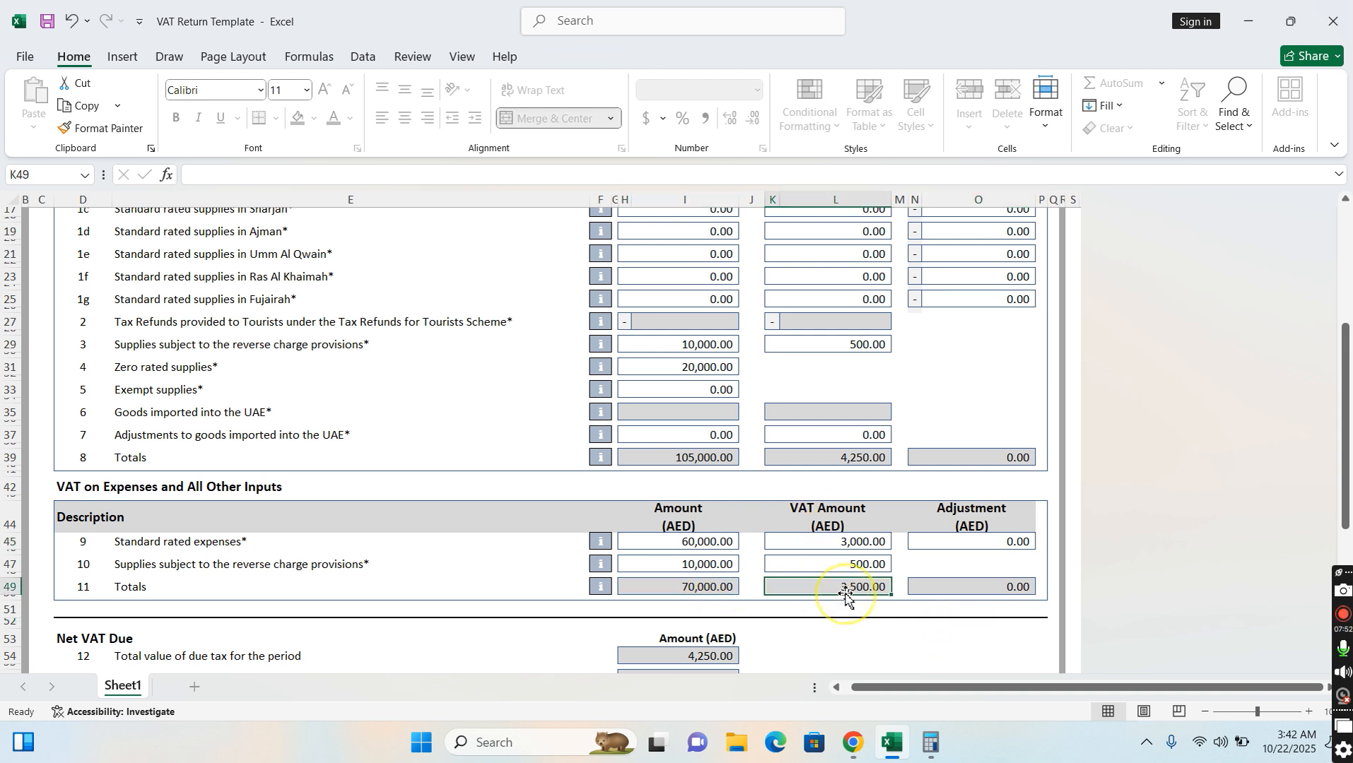
scroll(848, 595, down, 1)
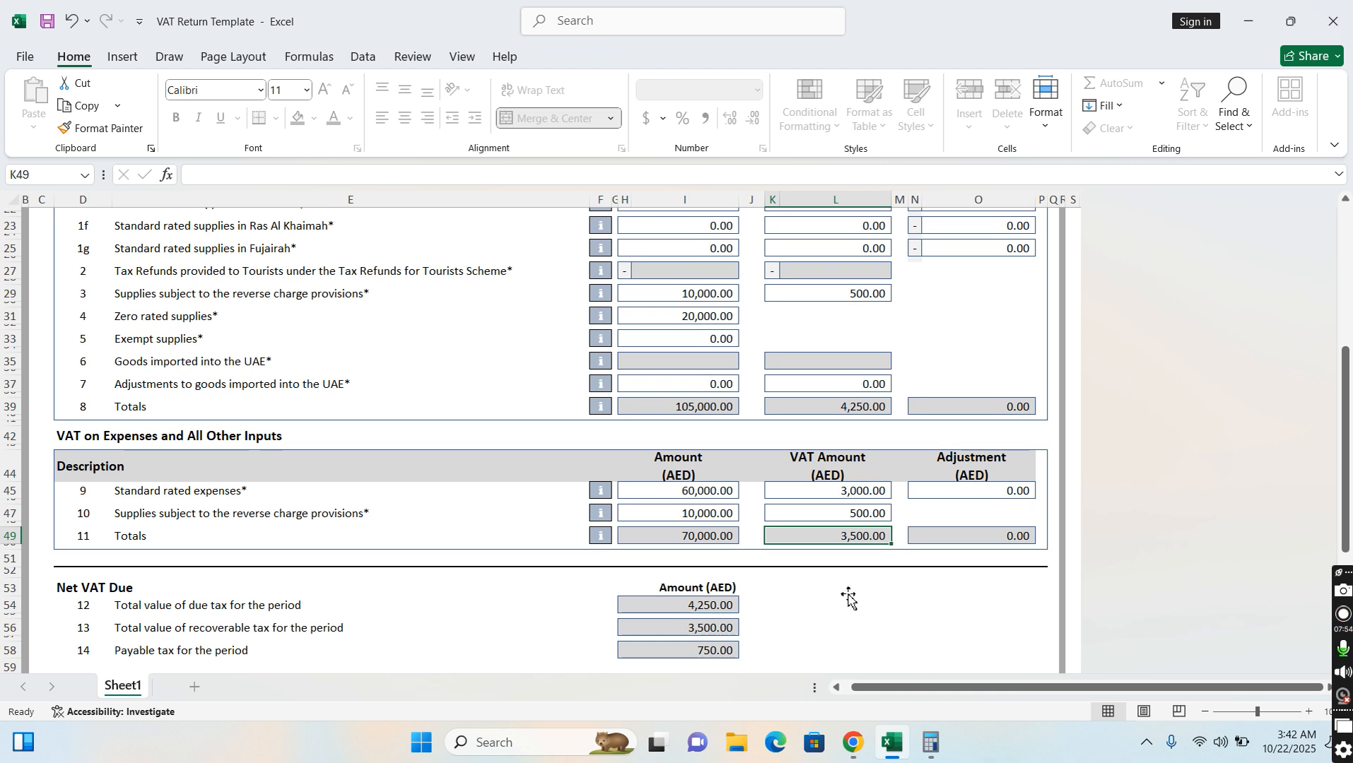
click(711, 517)
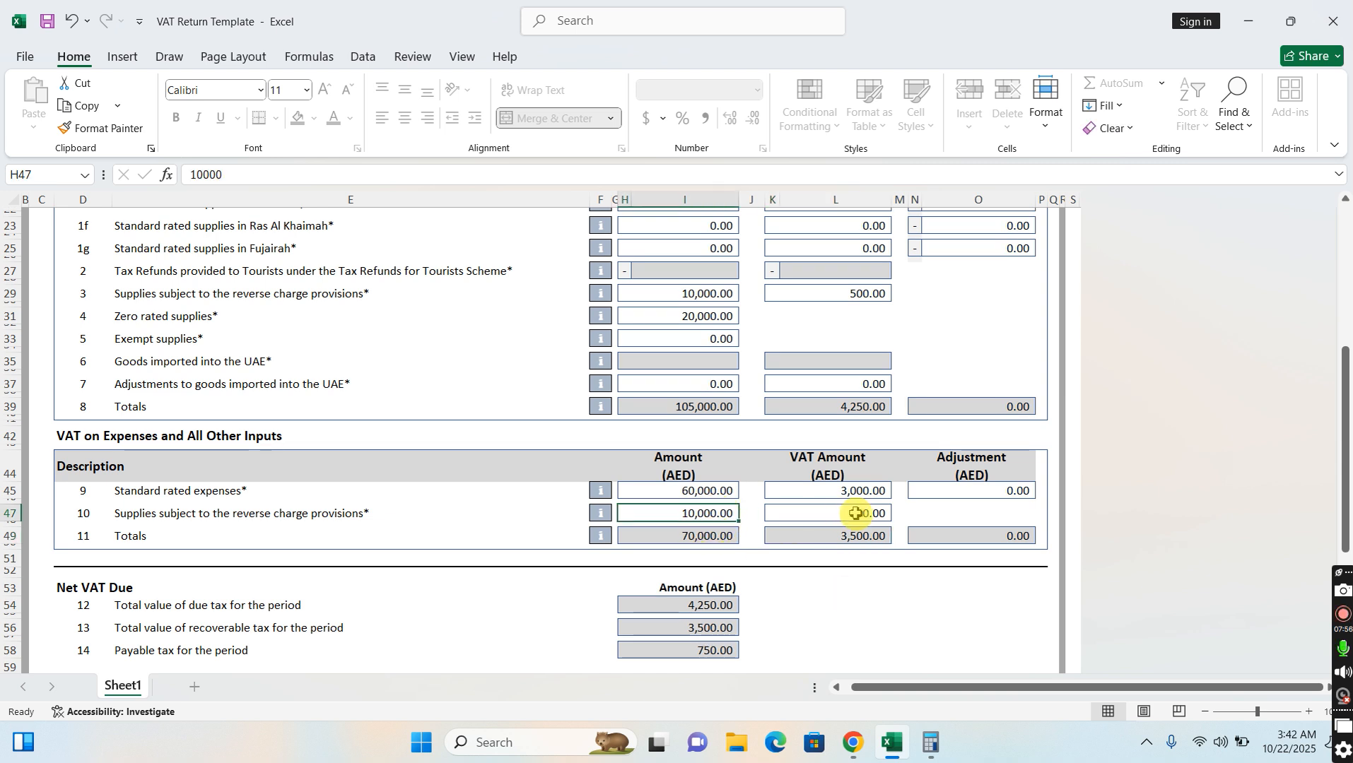
click(852, 513)
click(698, 539)
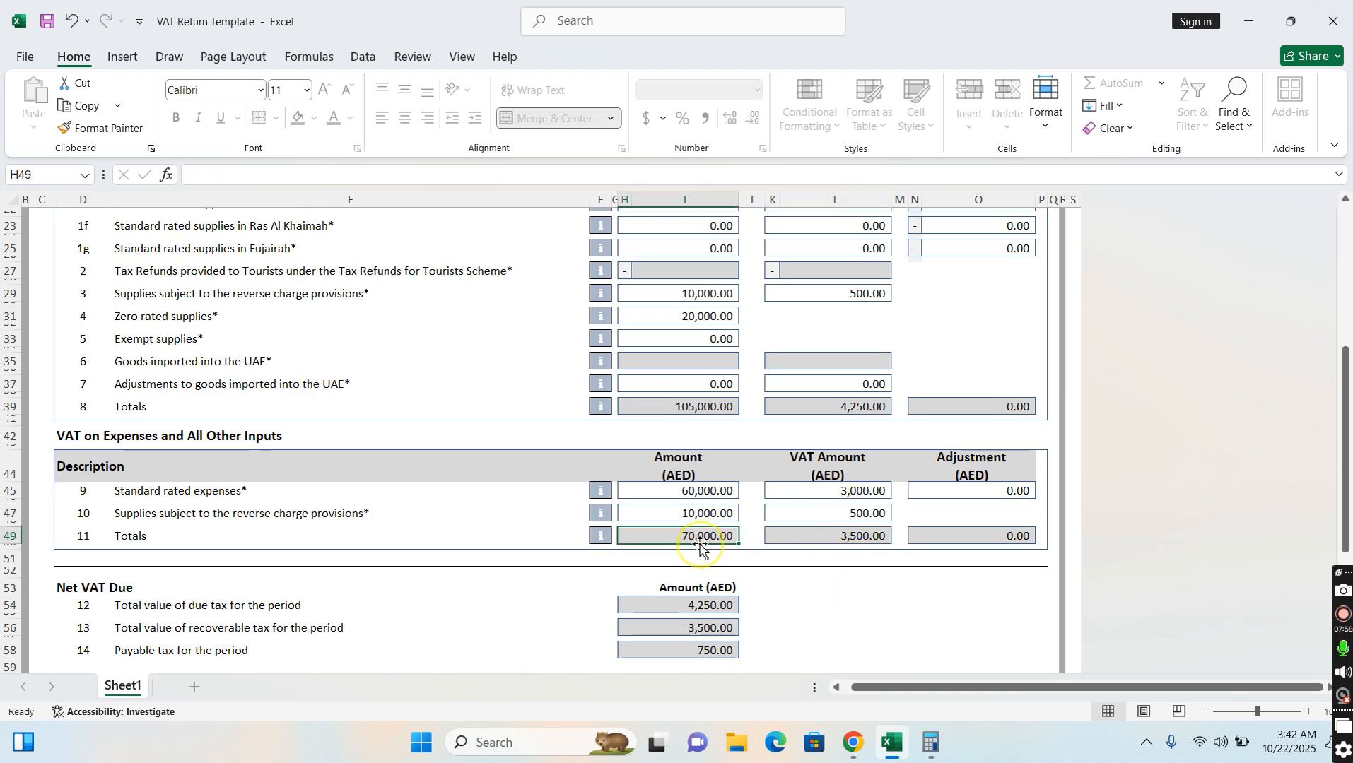
click(819, 540)
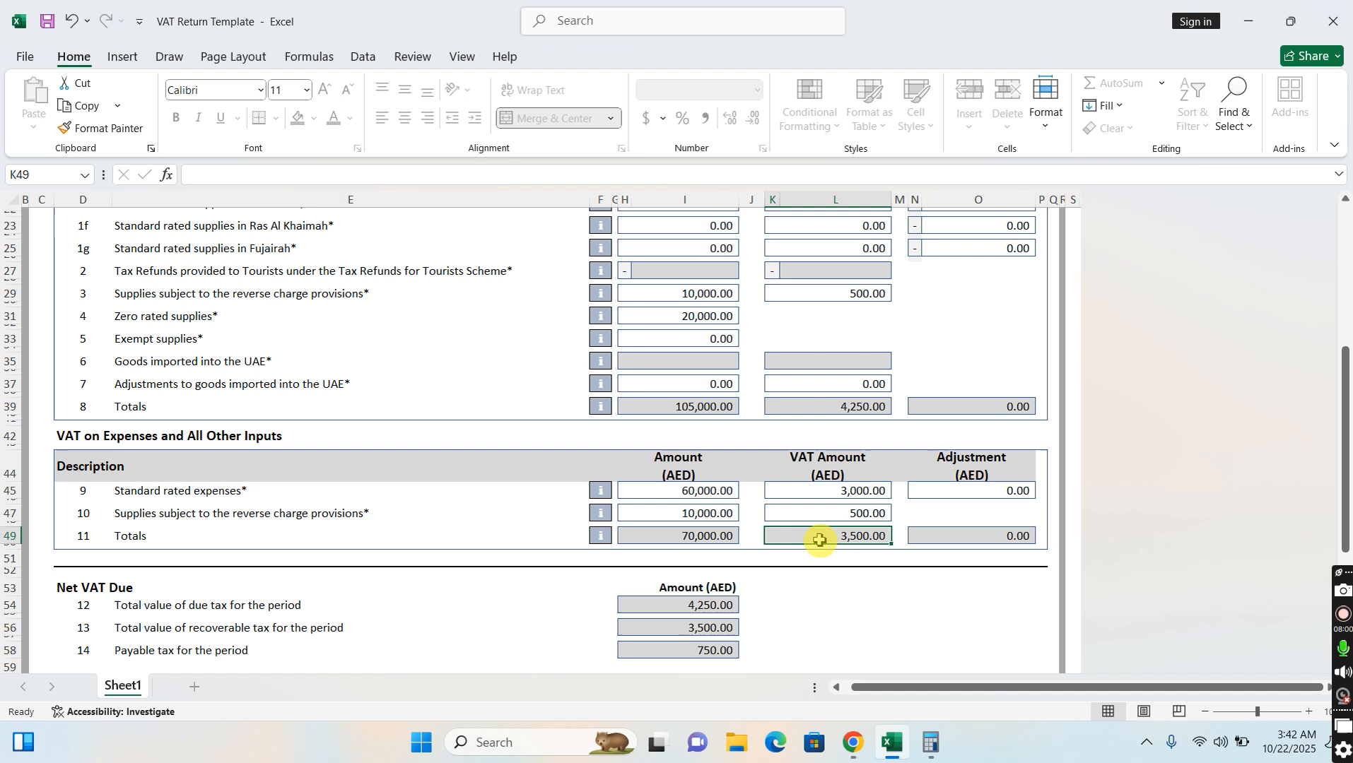
- Compare the Net VAT Due lines for due, recoverable and payable tax with the sales and expenses VAT totals
click(697, 632)
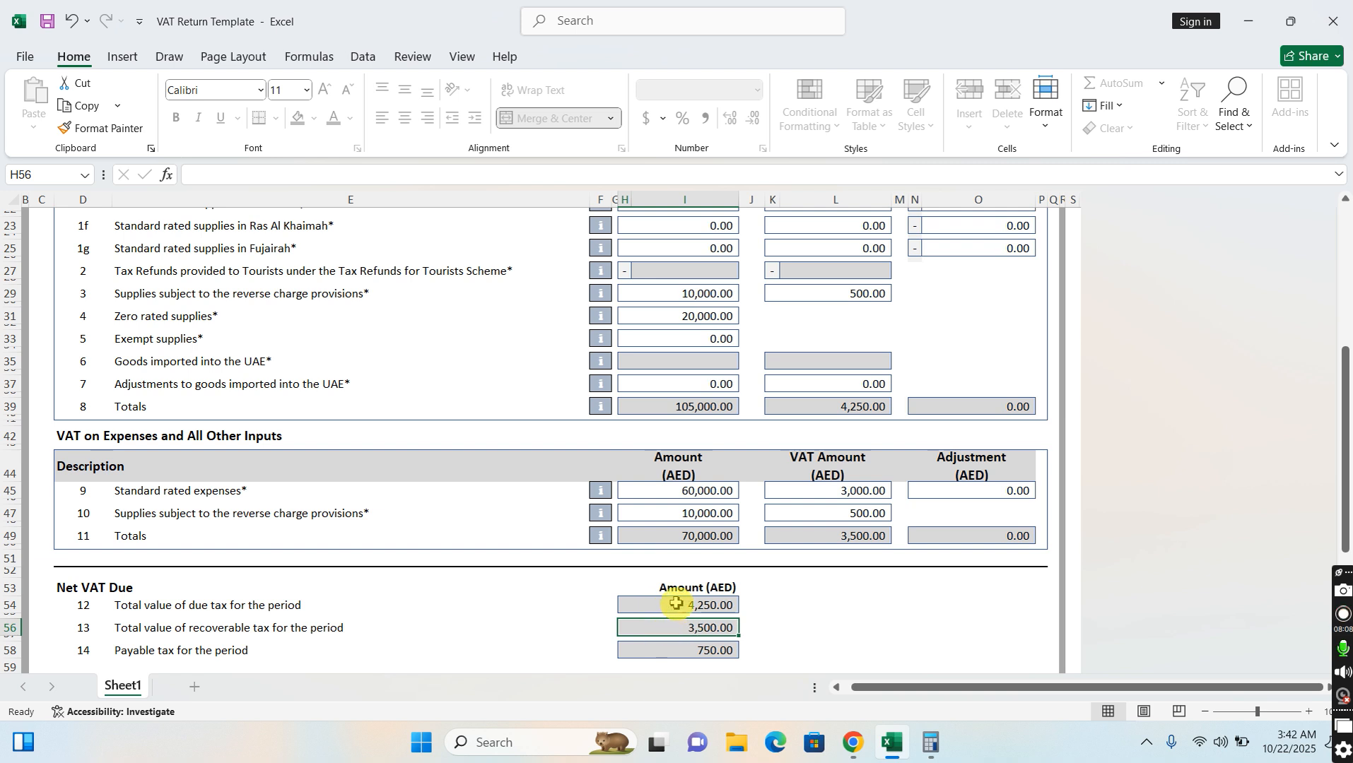
click(261, 605)
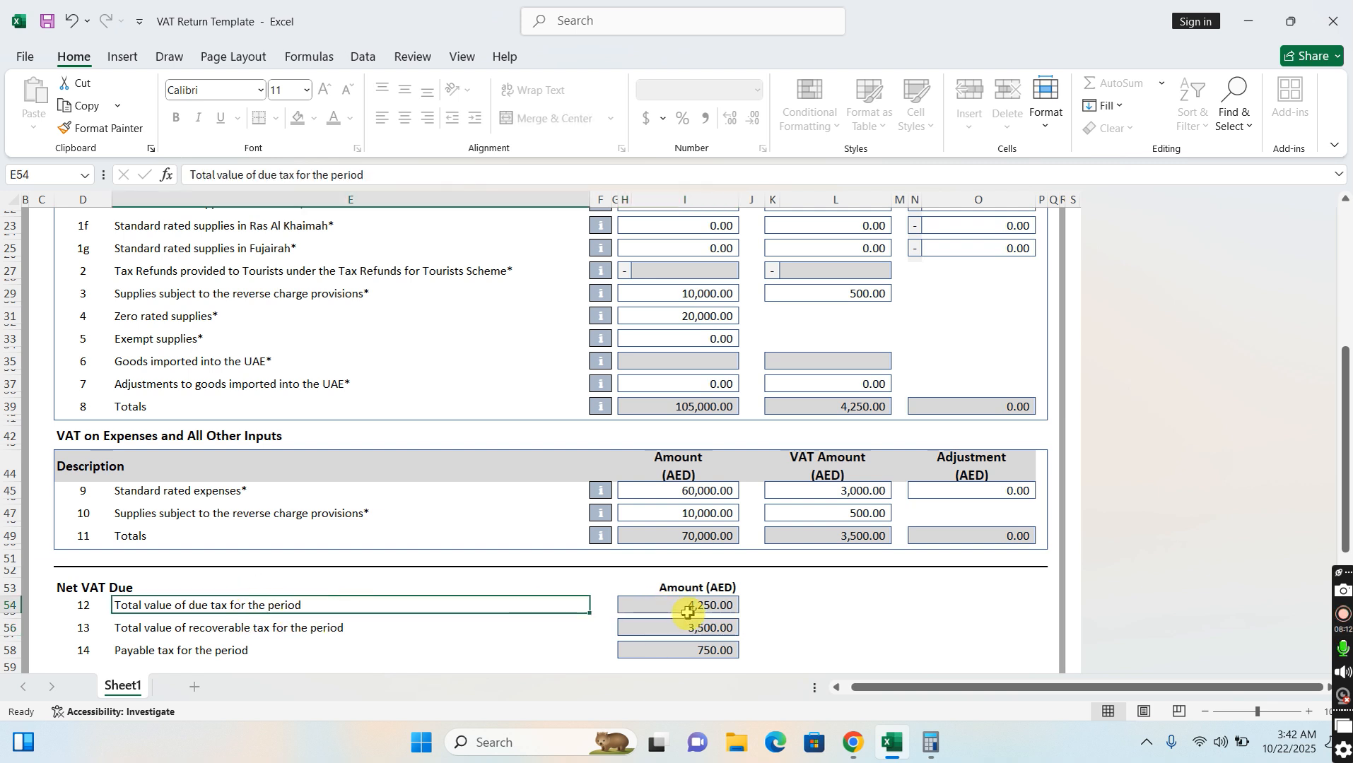
click(688, 612)
click(872, 405)
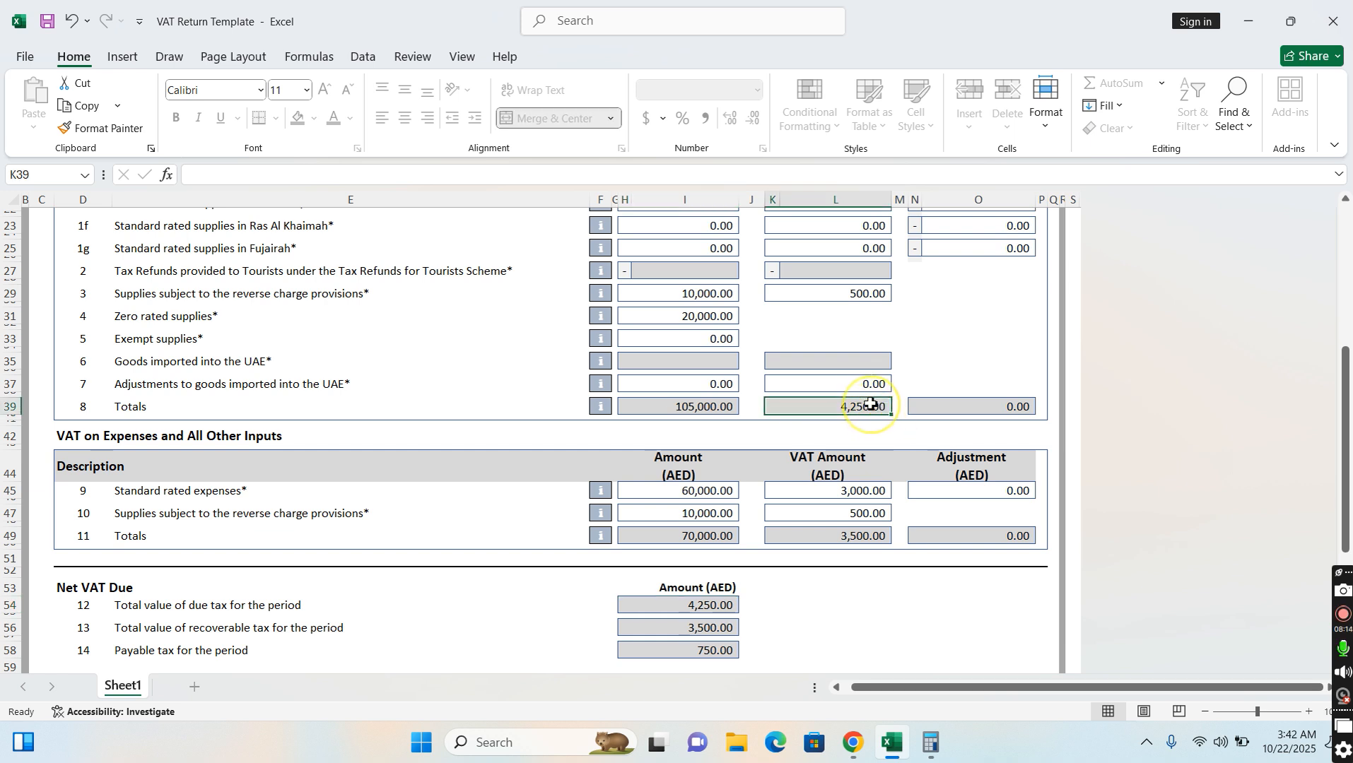
click(702, 628)
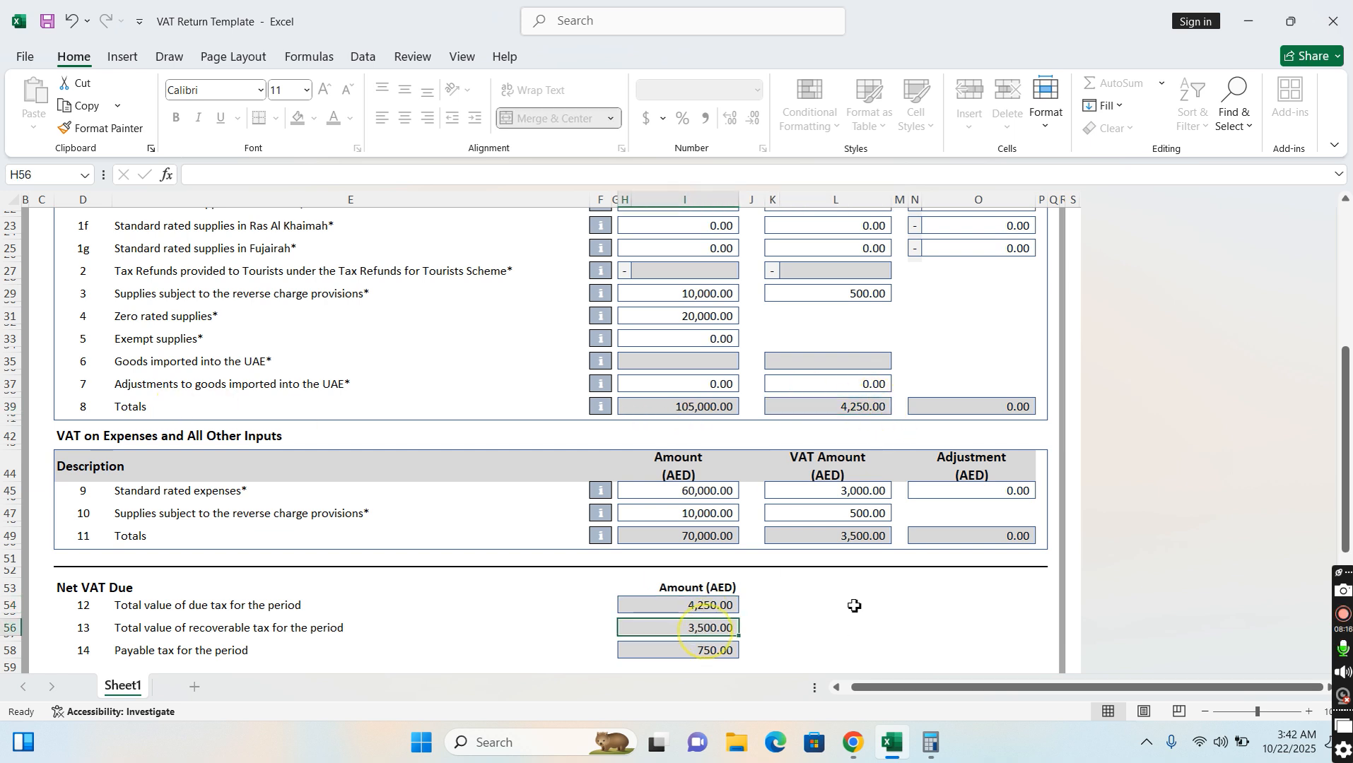
click(861, 537)
click(699, 664)
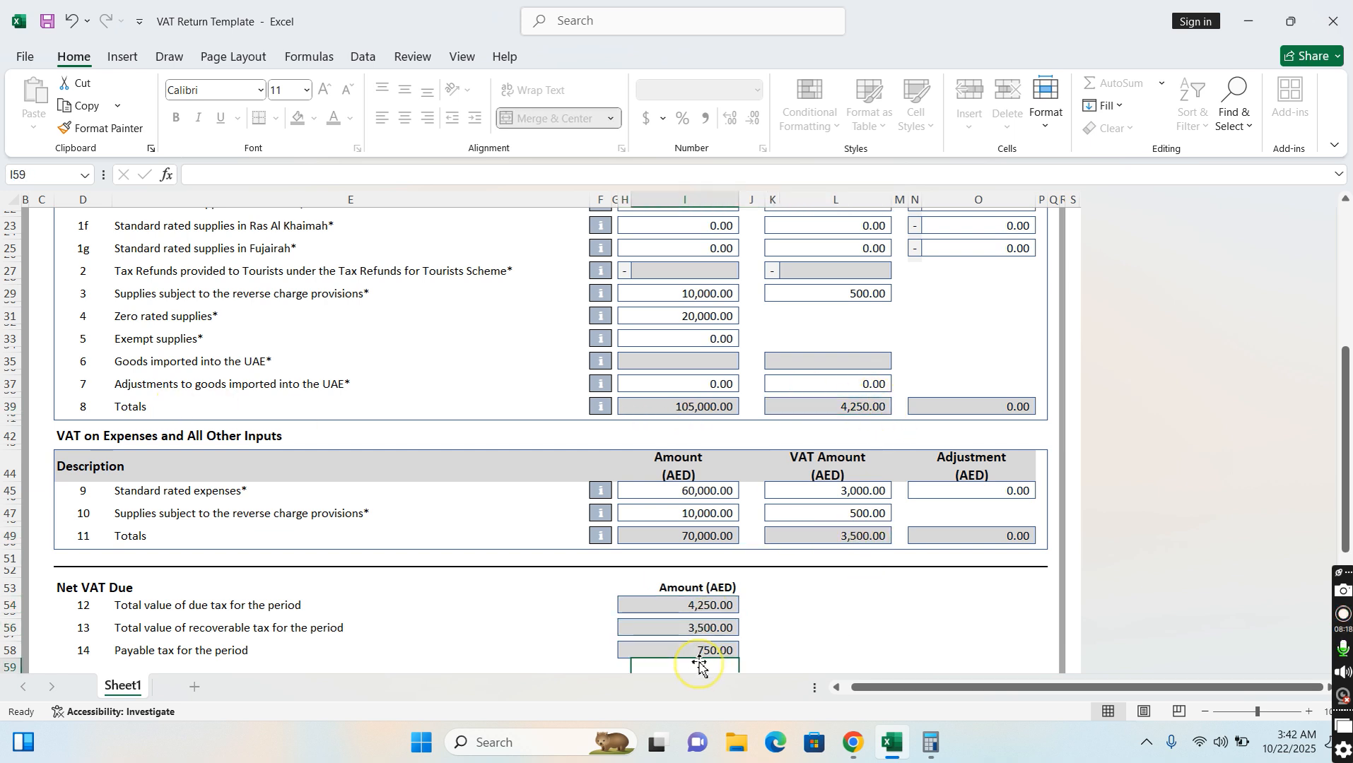
click(706, 649)
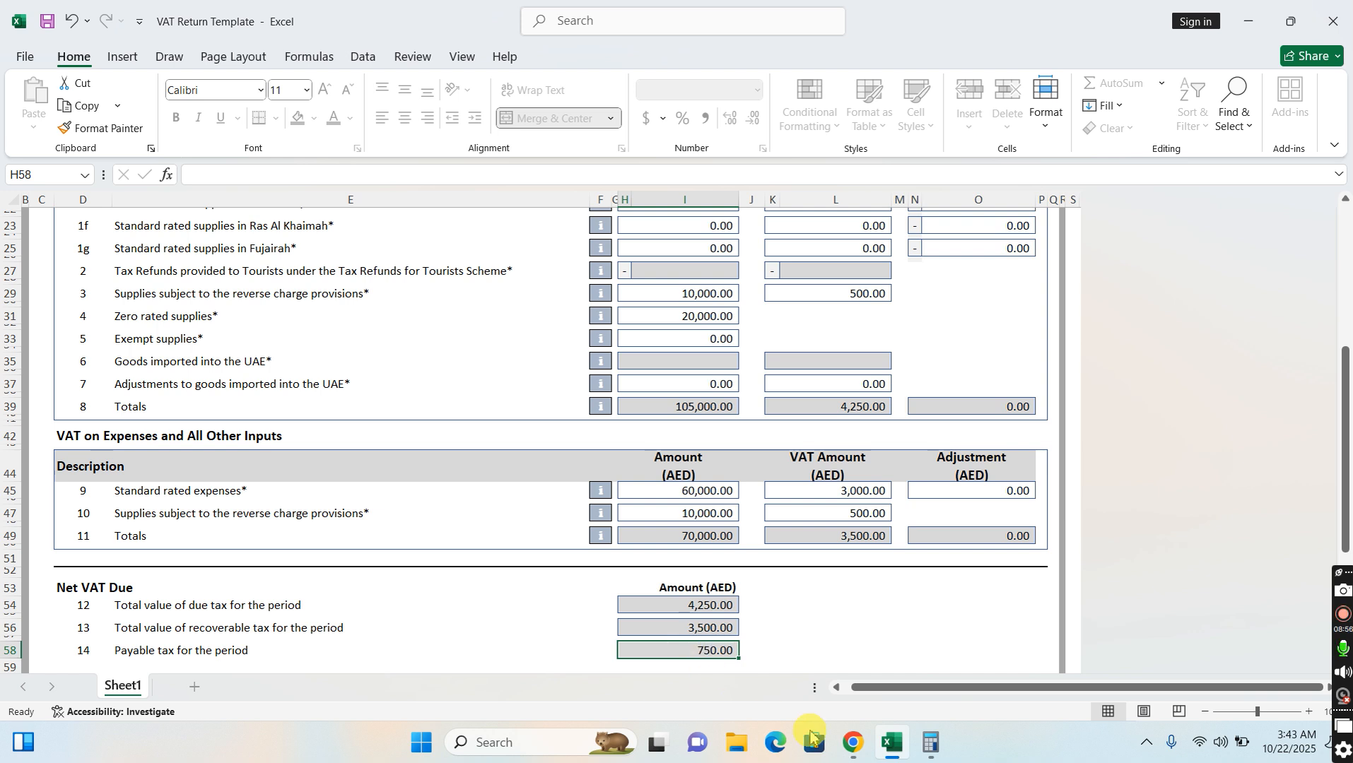
- Examine the refund request and profit margin scheme questions at the end of the VAT return sheet
scroll(839, 626, down, 3)
scroll(825, 612, down, 1)
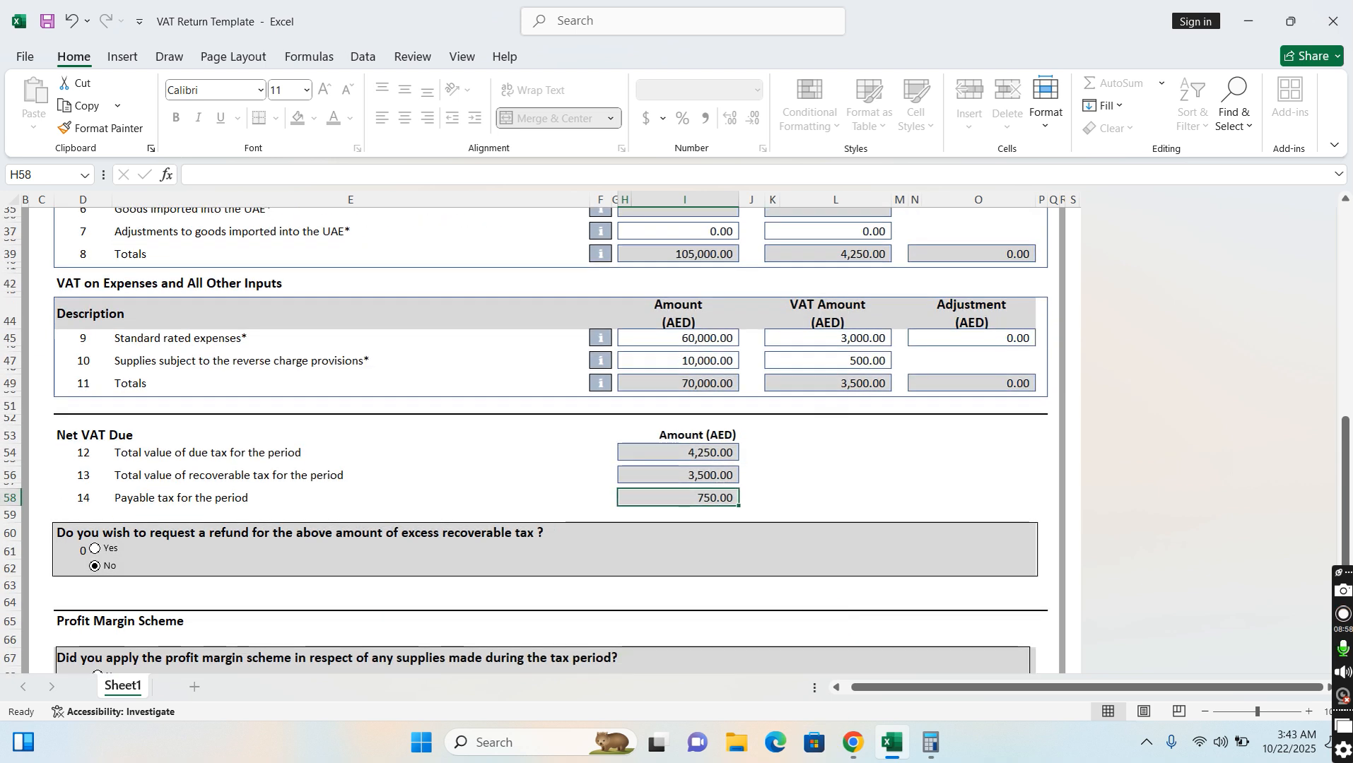
scroll(371, 640, down, 3)
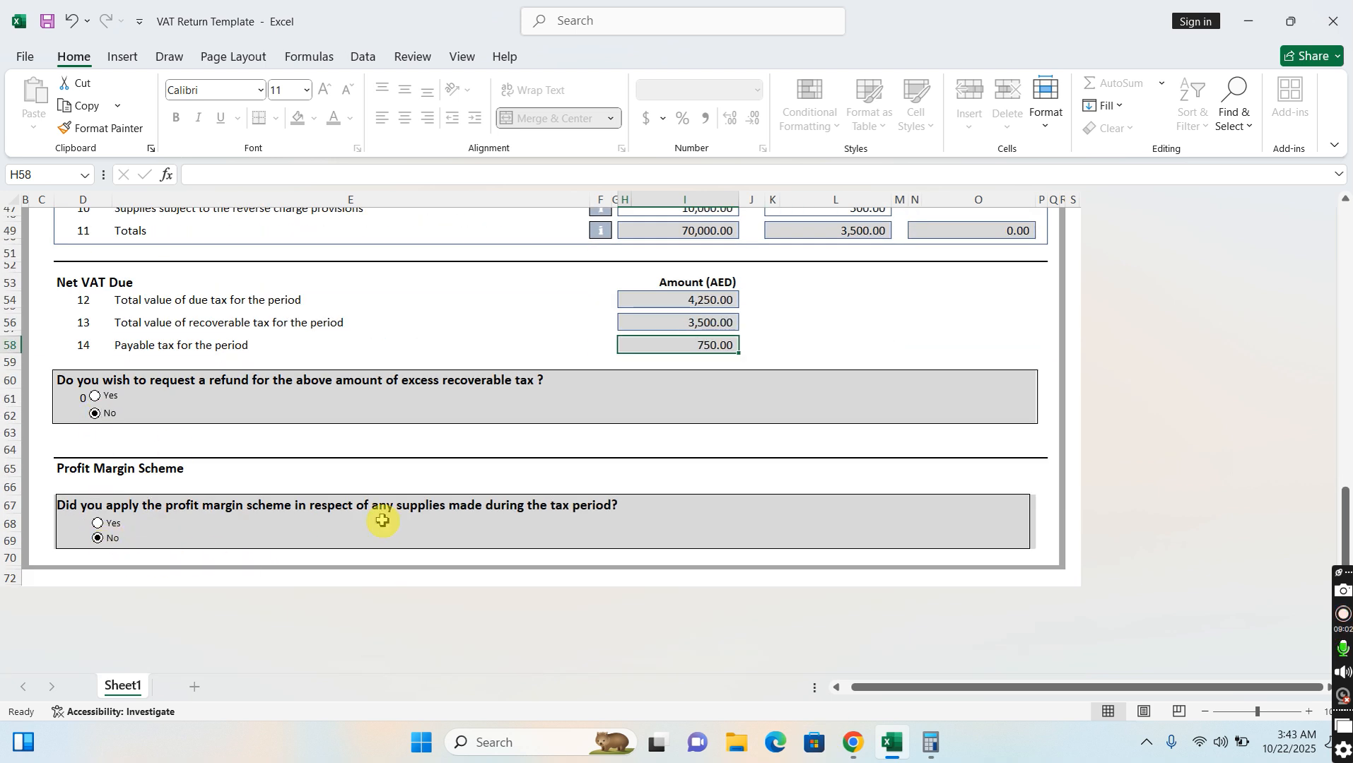
scroll(815, 522, up, 15)
scroll(826, 507, down, 15)
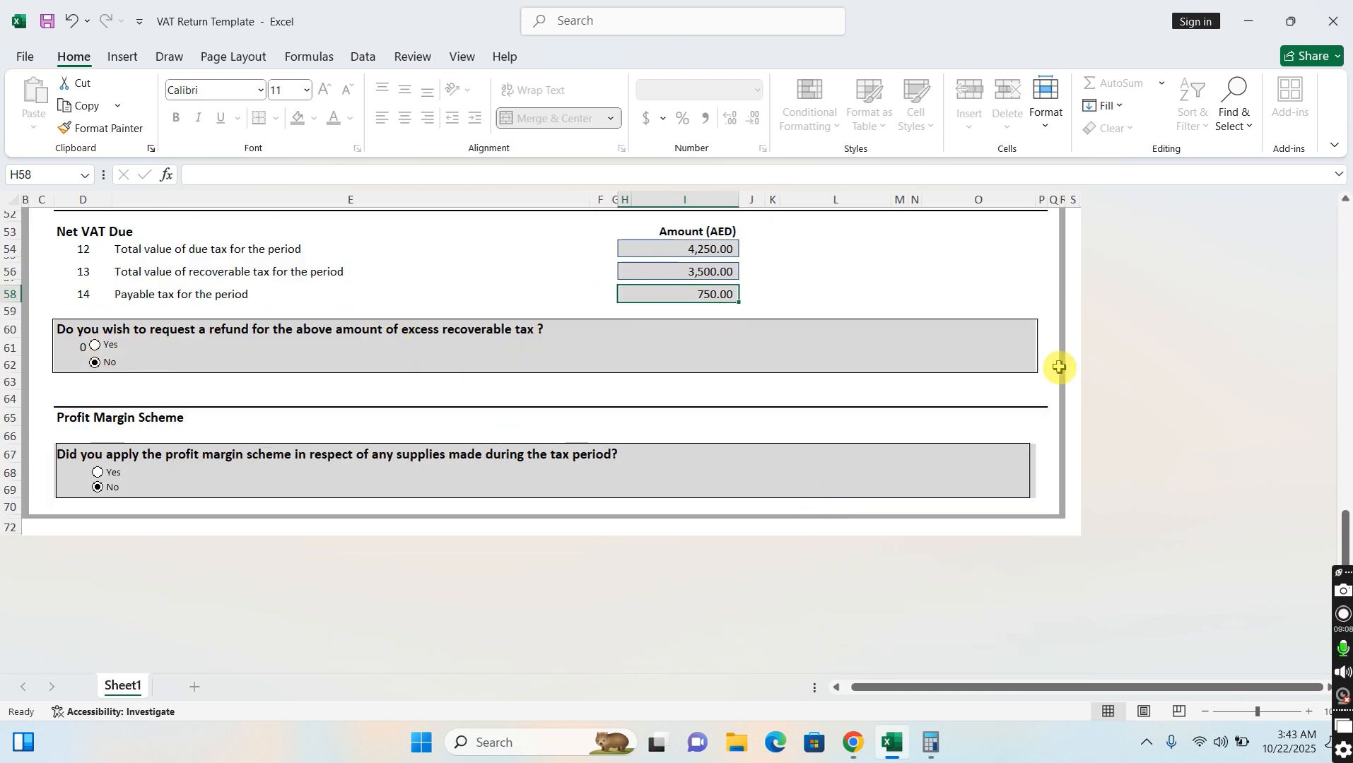
scroll(1053, 367, up, 15)
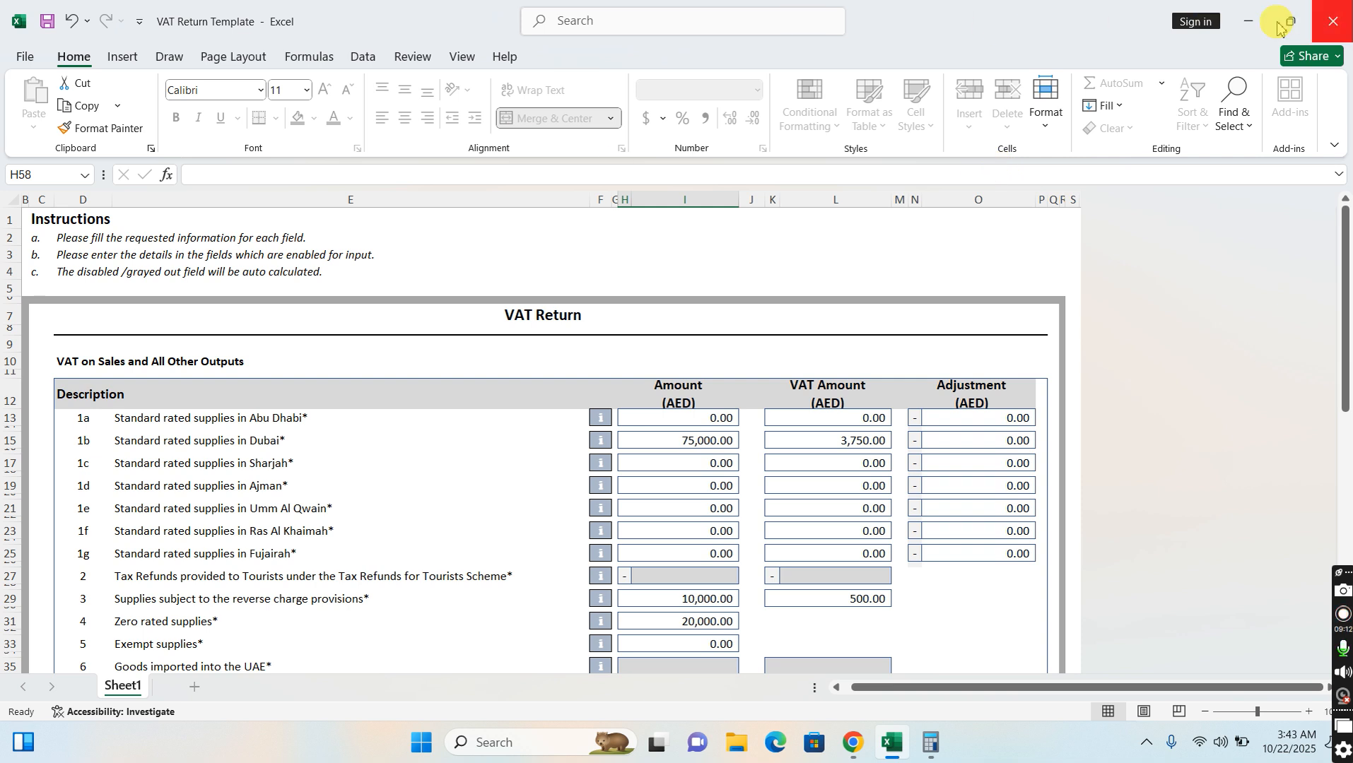
- Save the completed VAT Return Template workbook under its existing name and close Excel
click(22, 56)
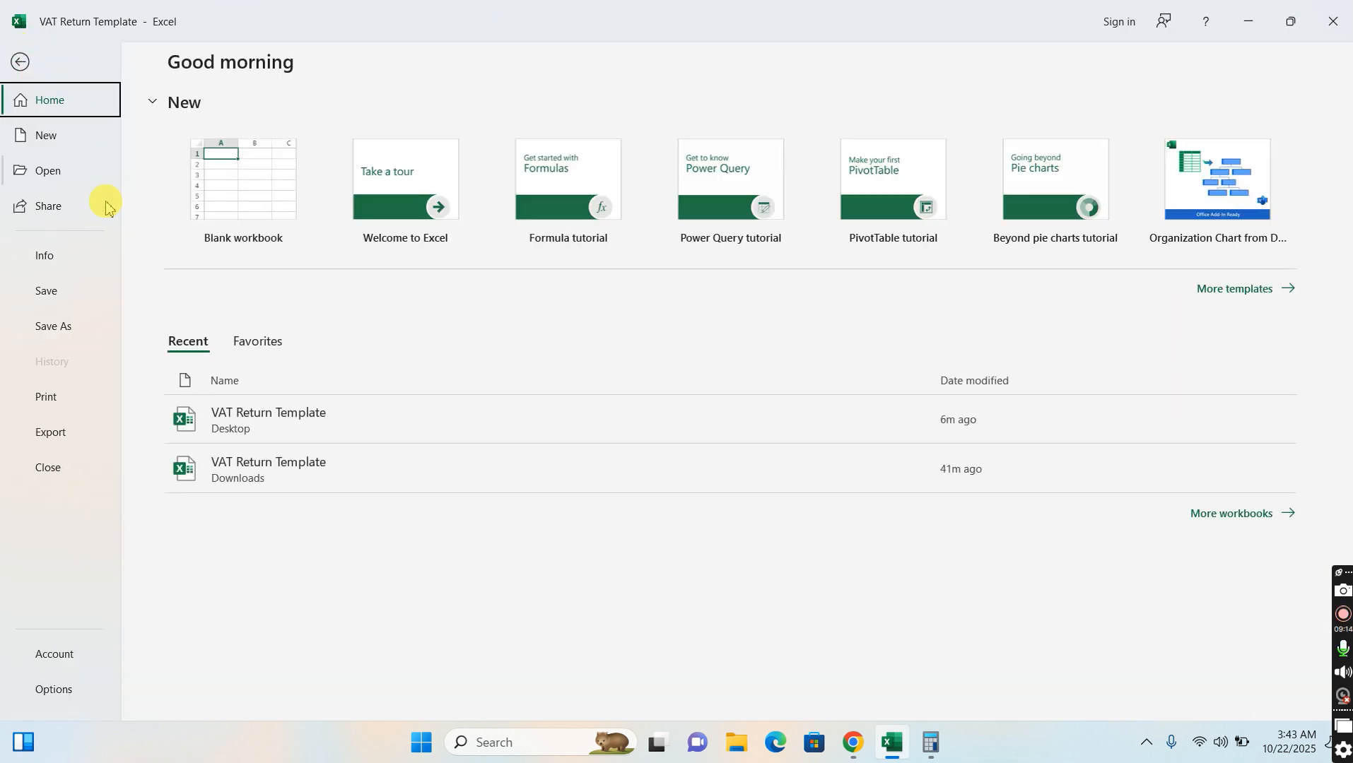
click(60, 331)
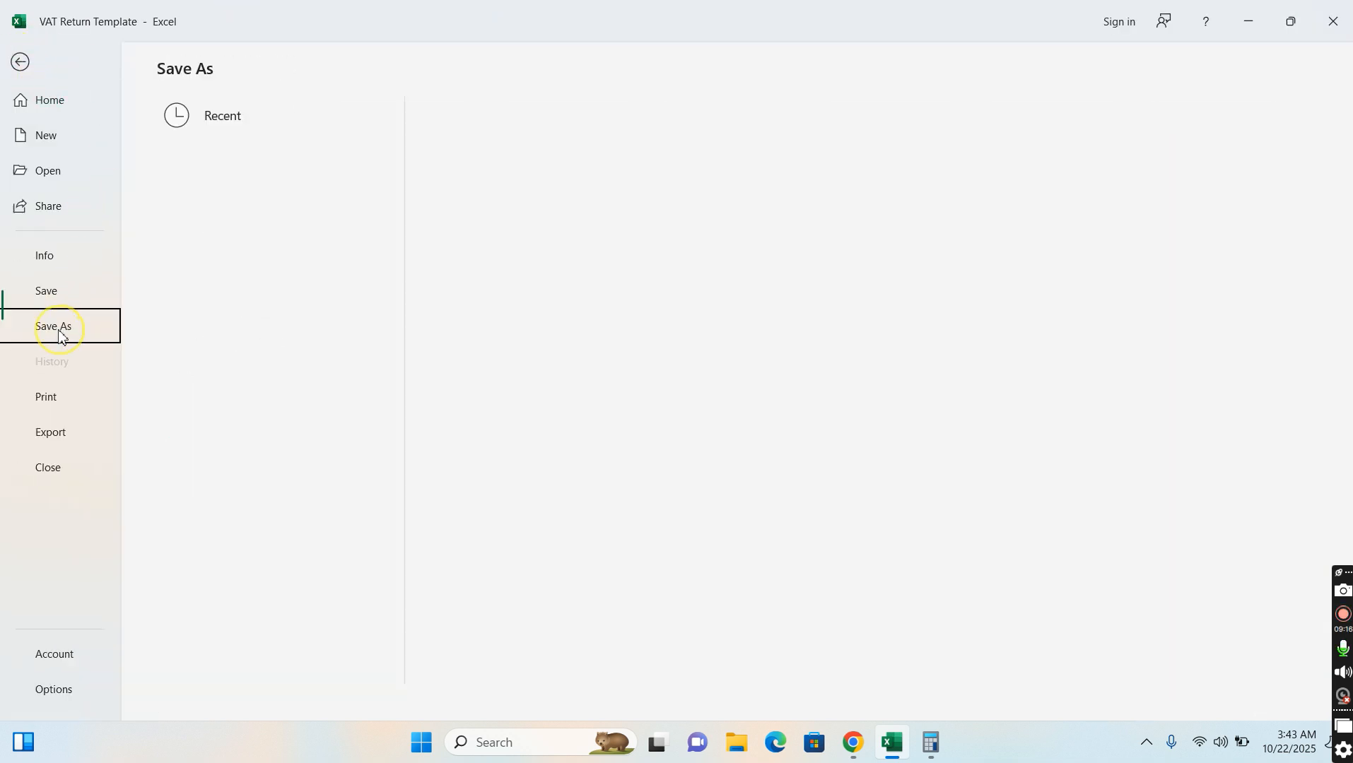
click(51, 293)
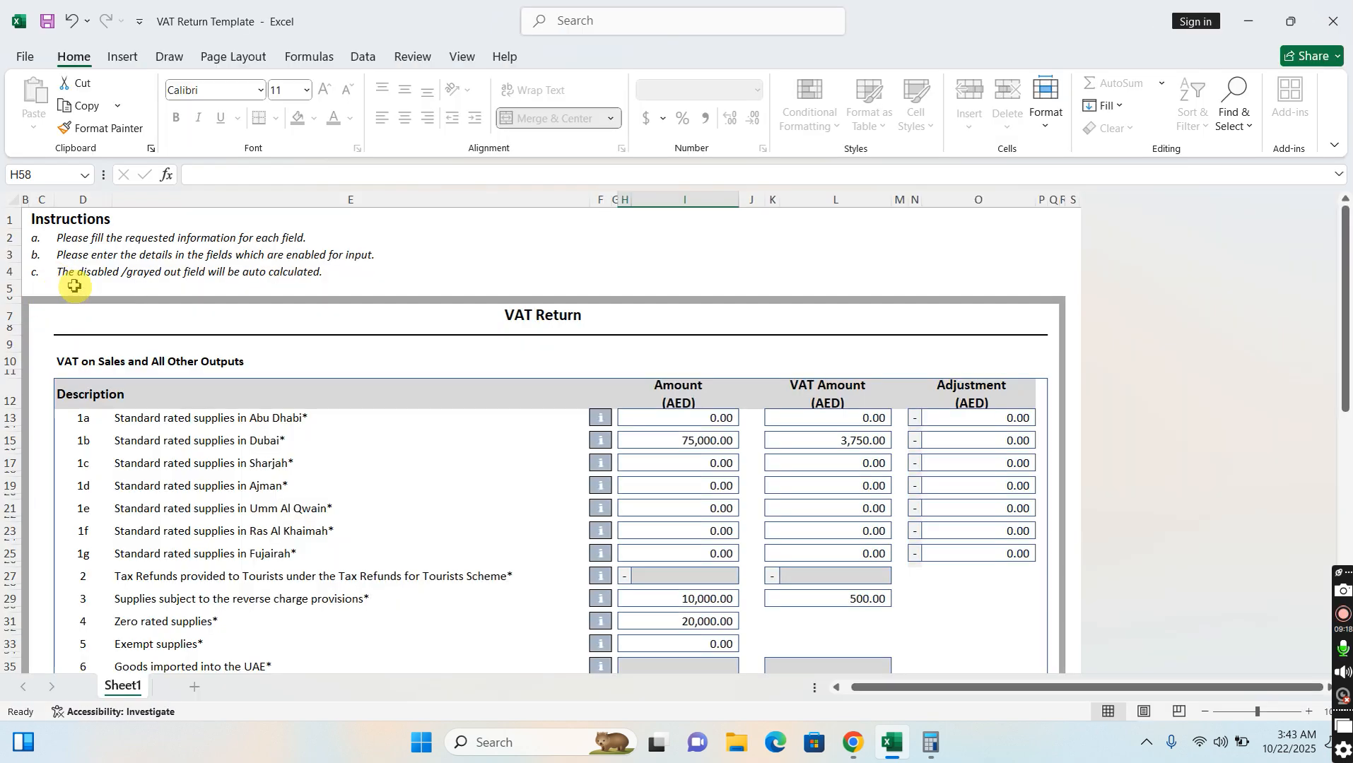
click(1333, 21)
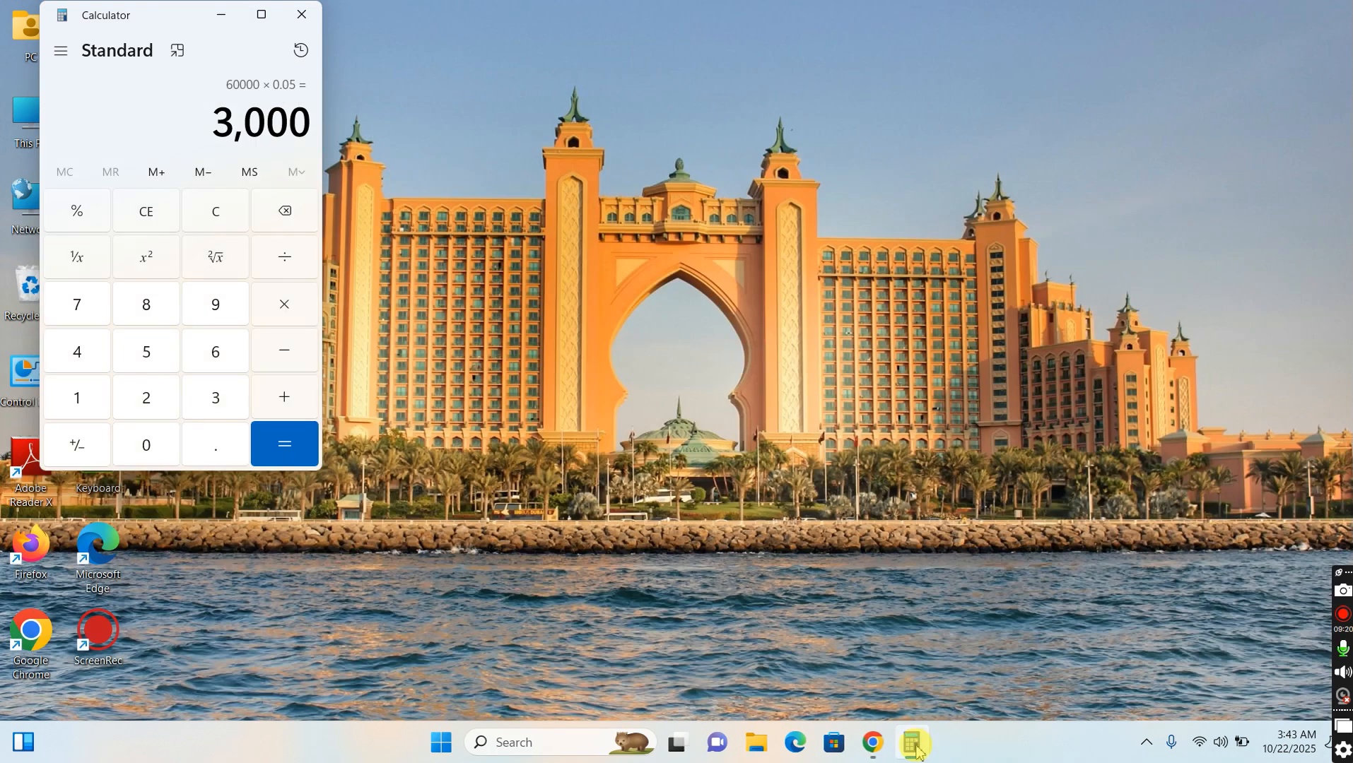
- Switch to the EmaraTax VAT 201 return in Chrome and upload the filled VAT Return Template from the Desktop
click(871, 741)
click(1227, 485)
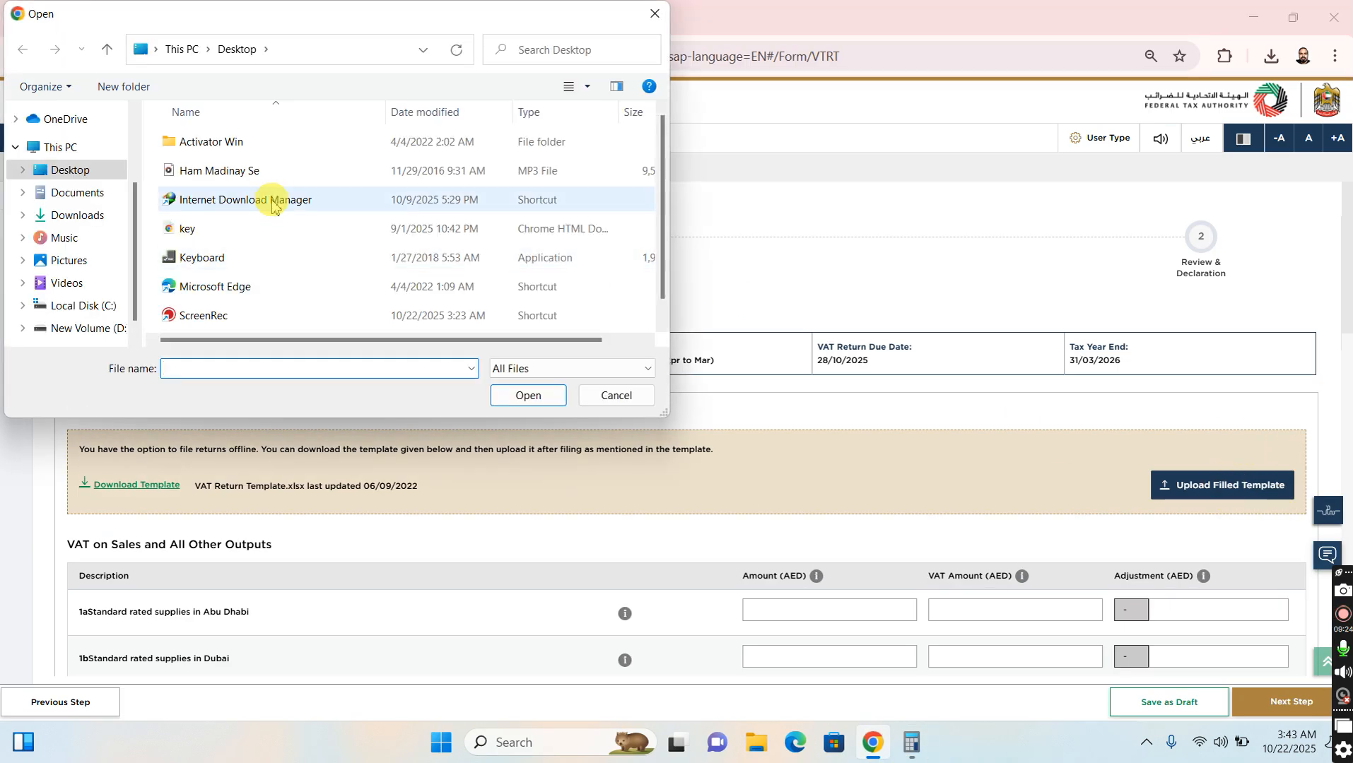
scroll(272, 202, down, 1)
double_click(258, 327)
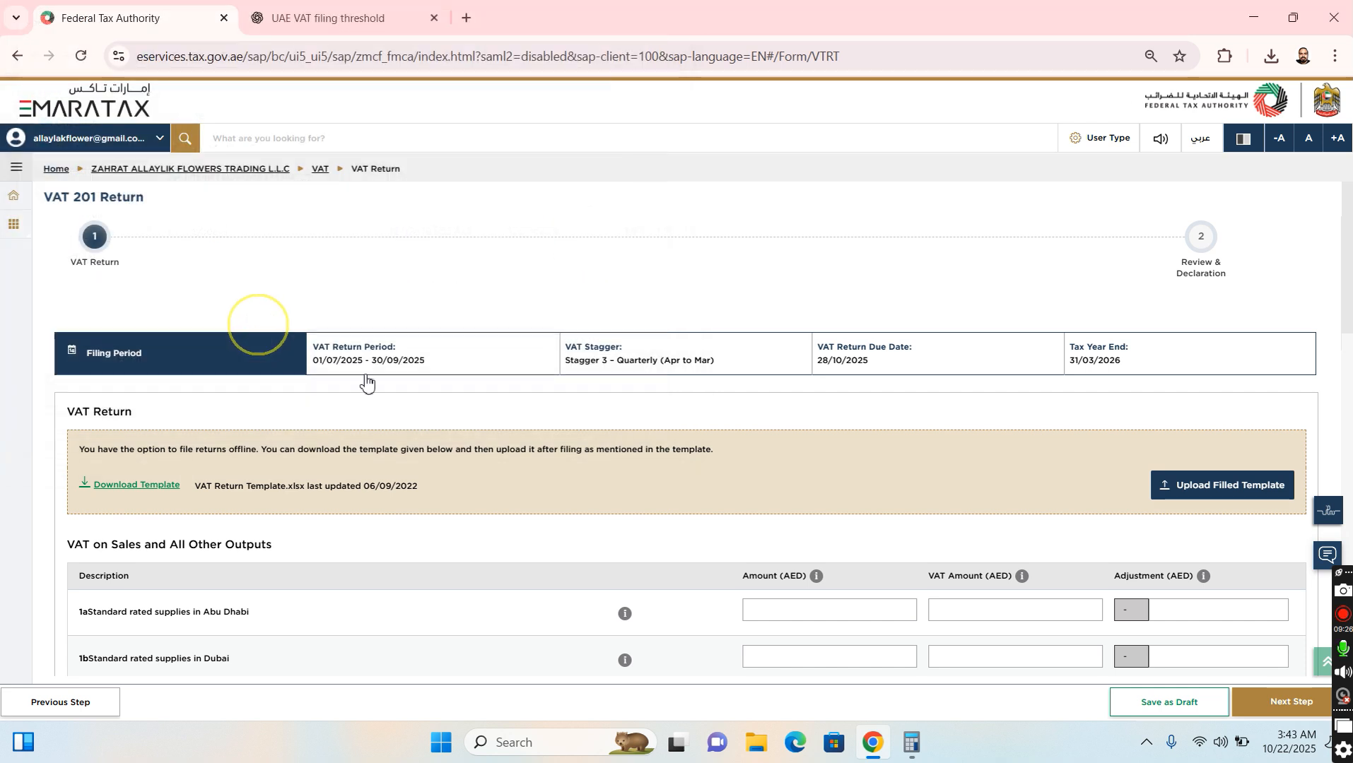
click(719, 448)
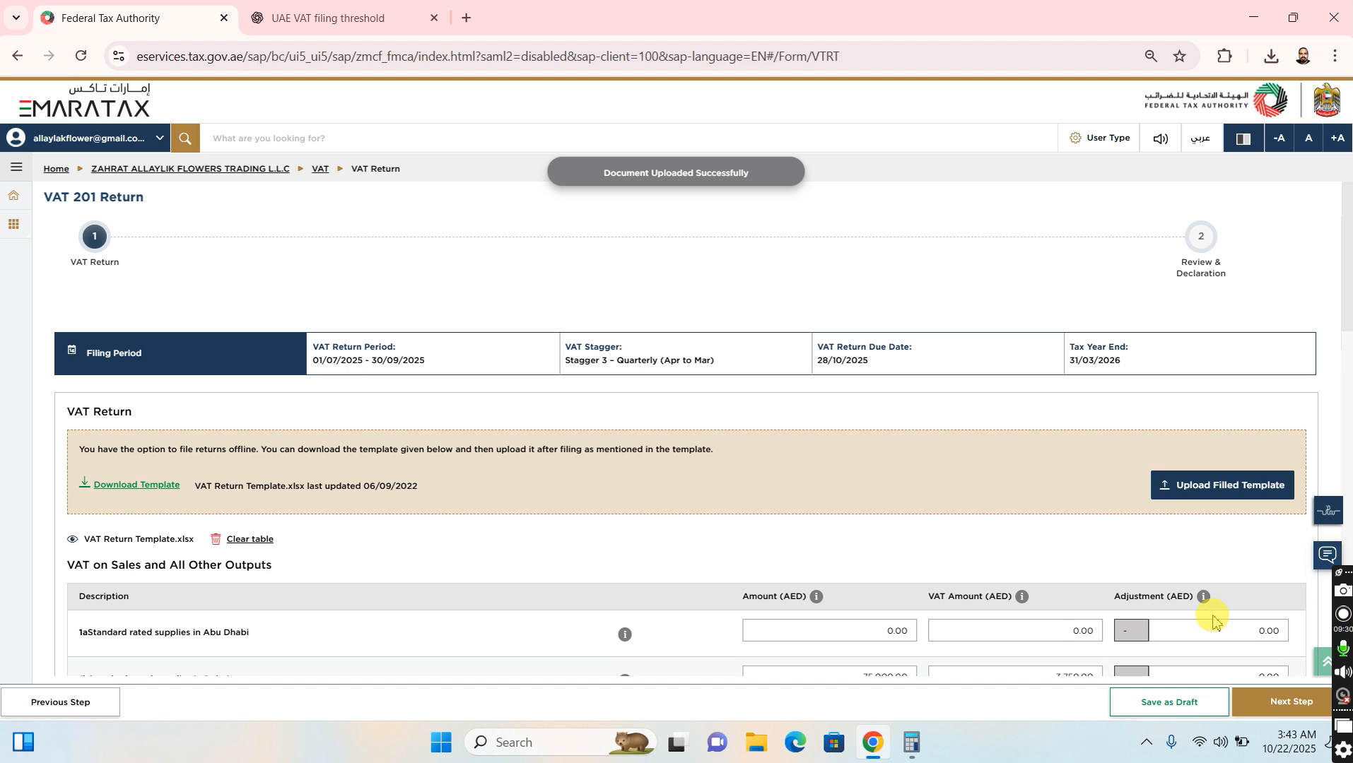
- Review the uploaded amounts and VAT amounts in the VAT on Sales and All Other Outputs section
scroll(1219, 628, down, 1)
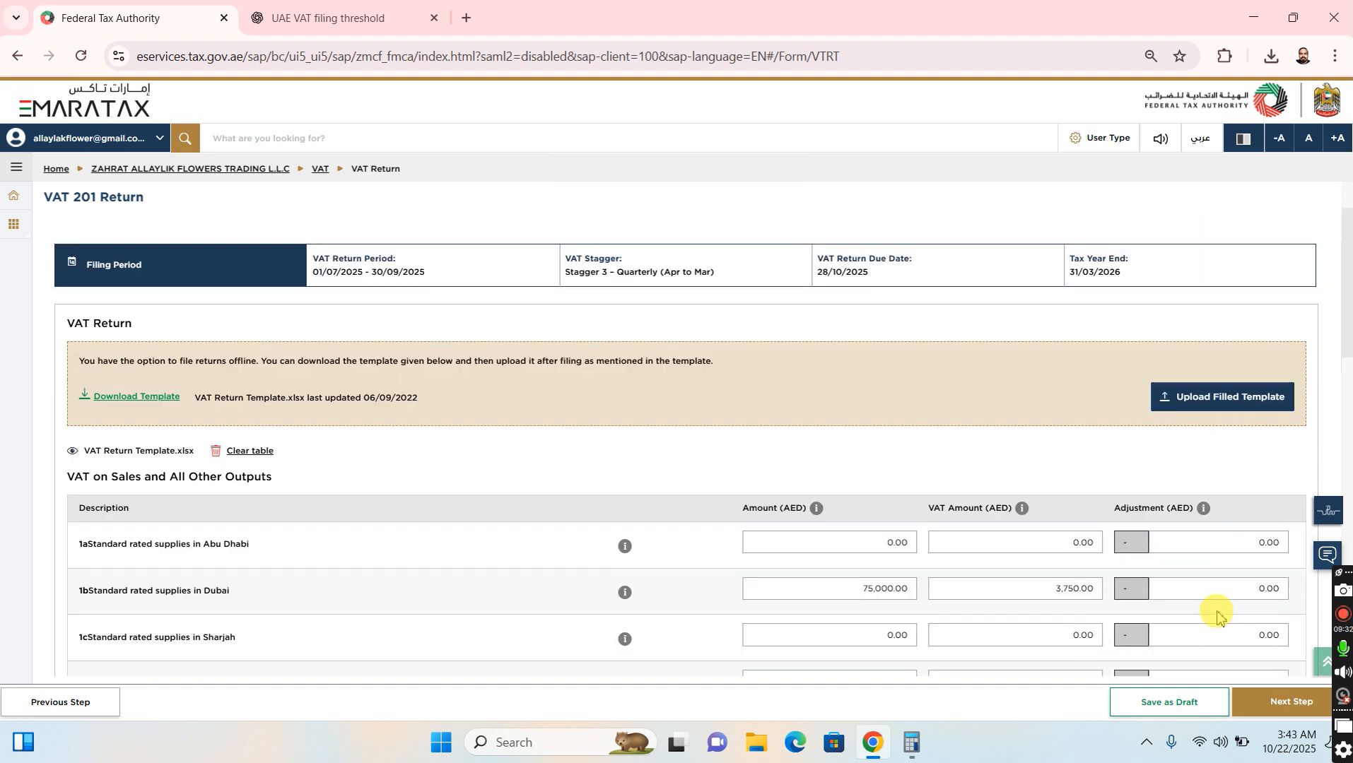
click(1210, 404)
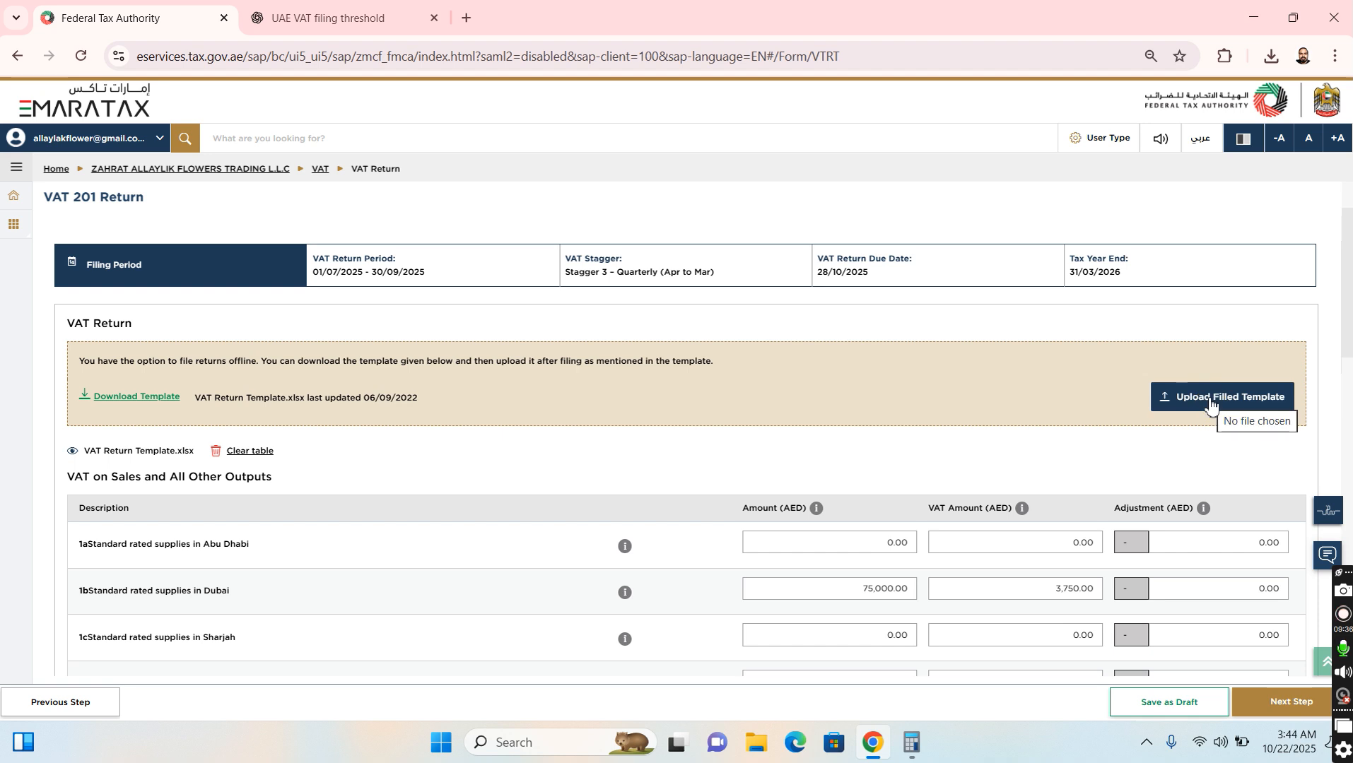
scroll(1210, 404, down, 2)
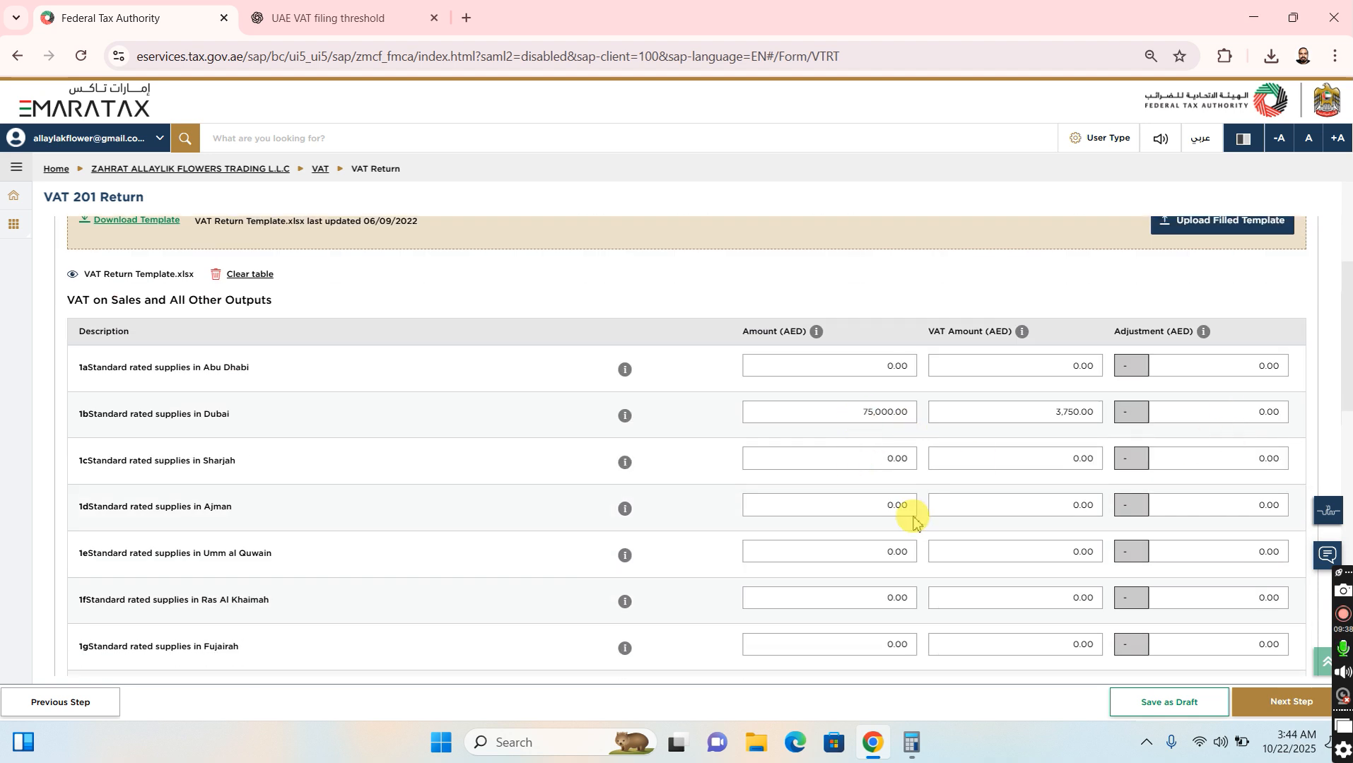
click(895, 415)
scroll(898, 416, down, 1)
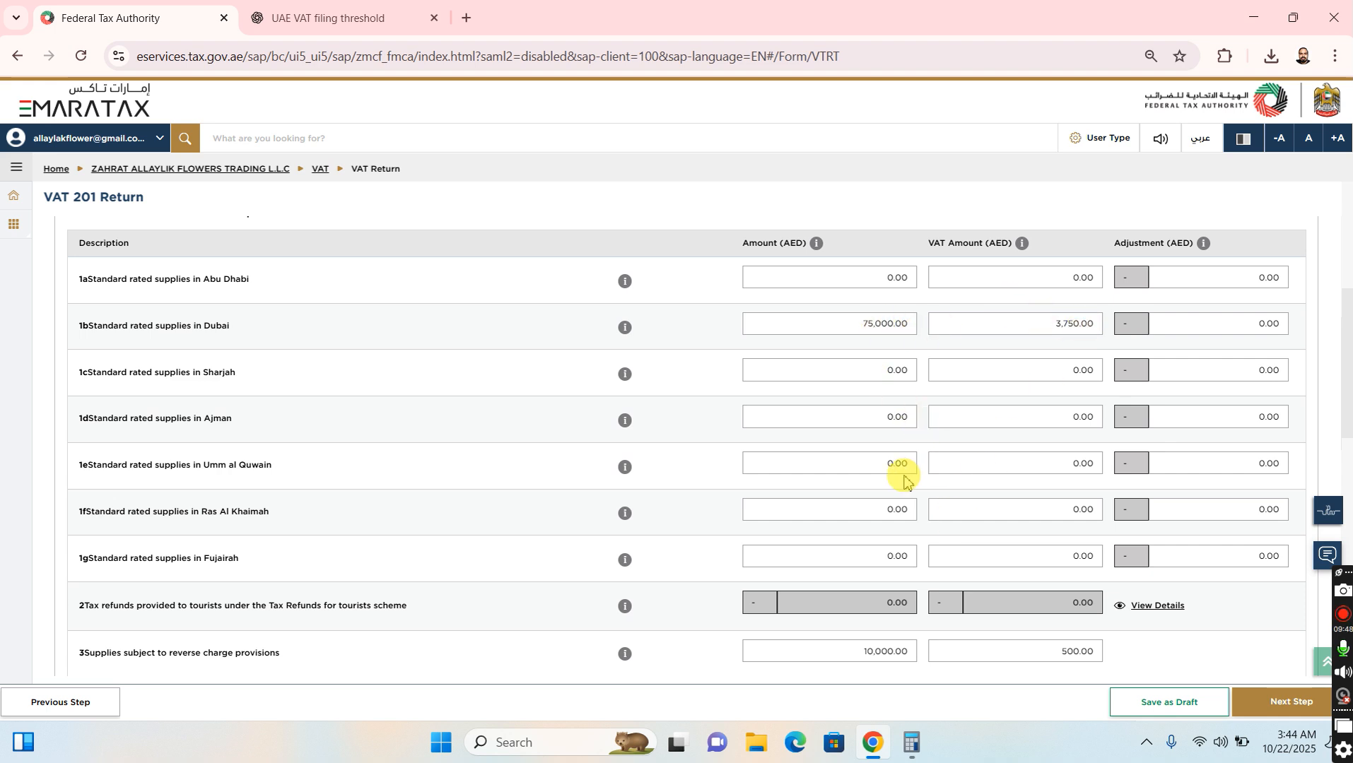
scroll(1021, 353, down, 1)
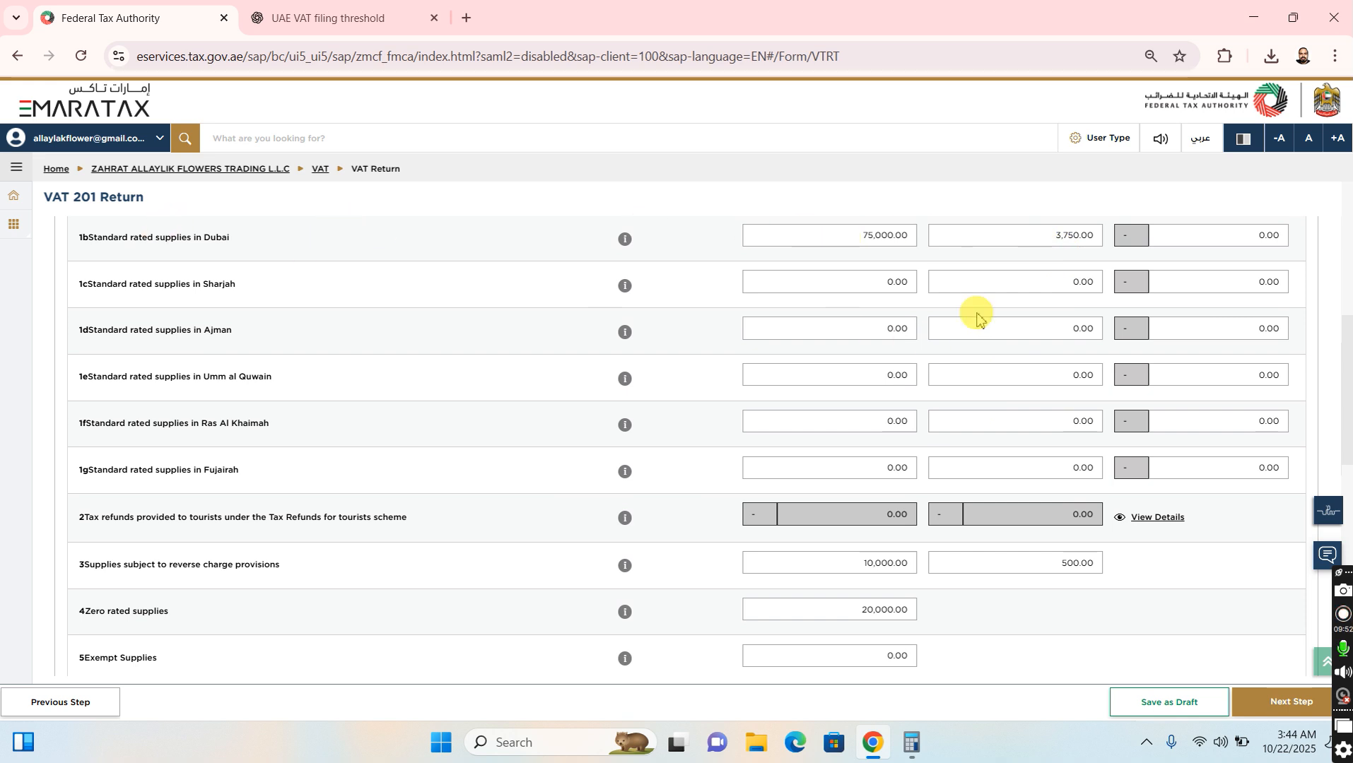
scroll(975, 314, down, 2)
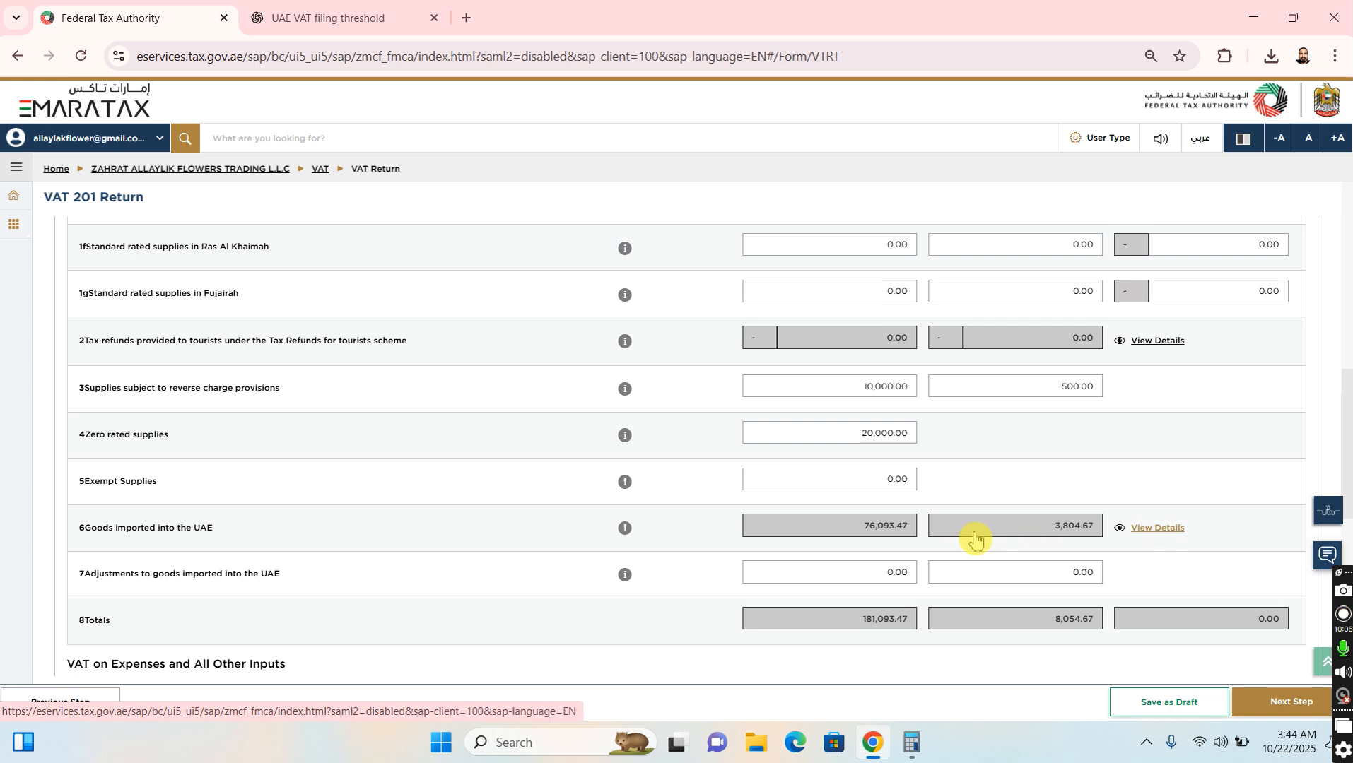
- View the customs declaration details for goods imported into the UAE, showing 1000 records per page, and close them
click(975, 540)
click(726, 519)
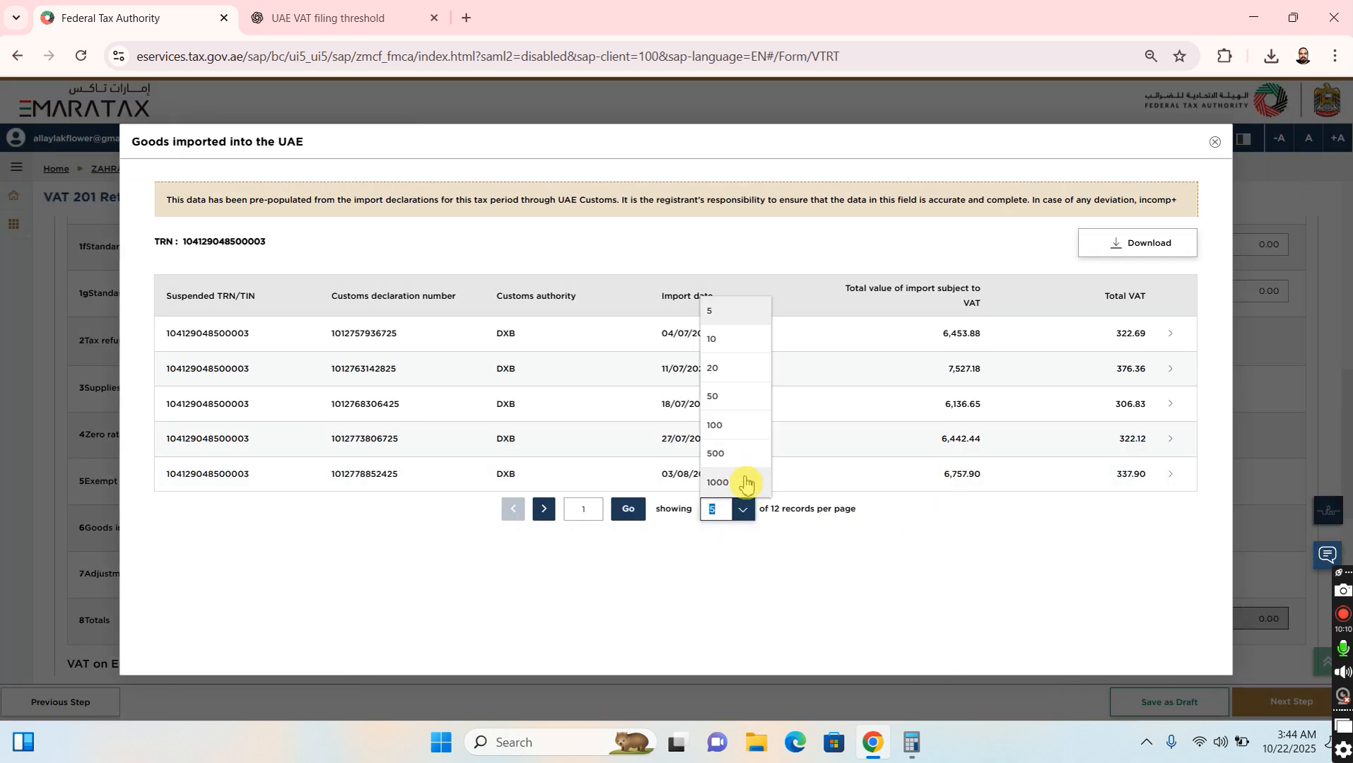
click(743, 484)
scroll(1095, 410, down, 3)
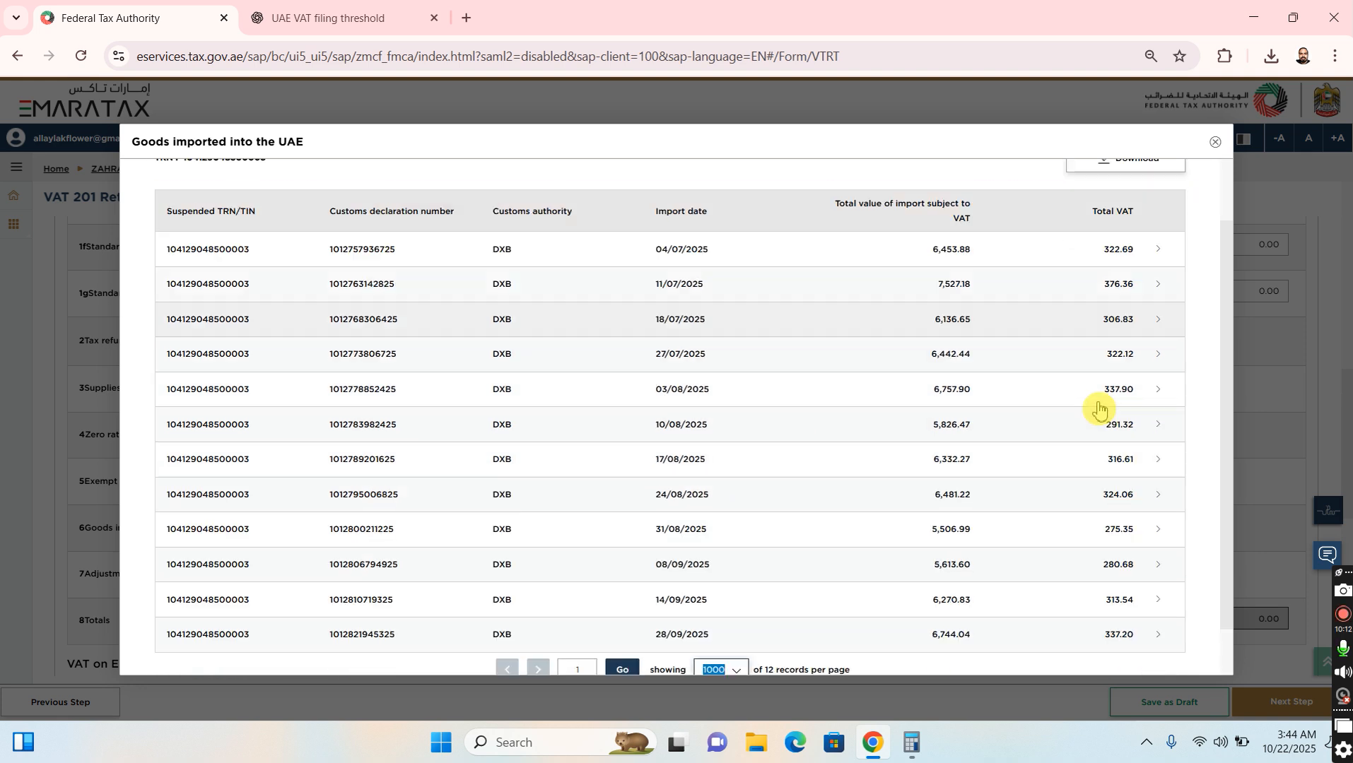
scroll(1071, 493, up, 3)
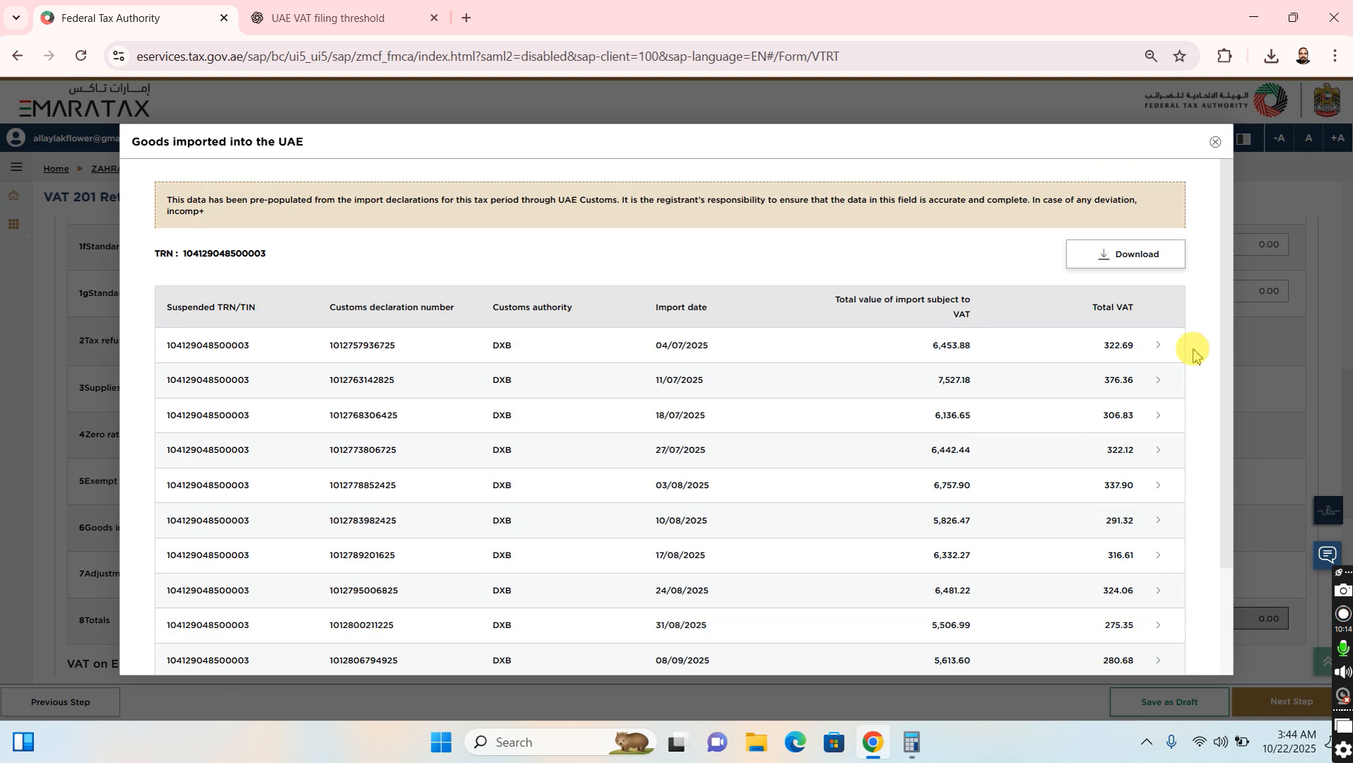
scroll(1170, 377, up, 1)
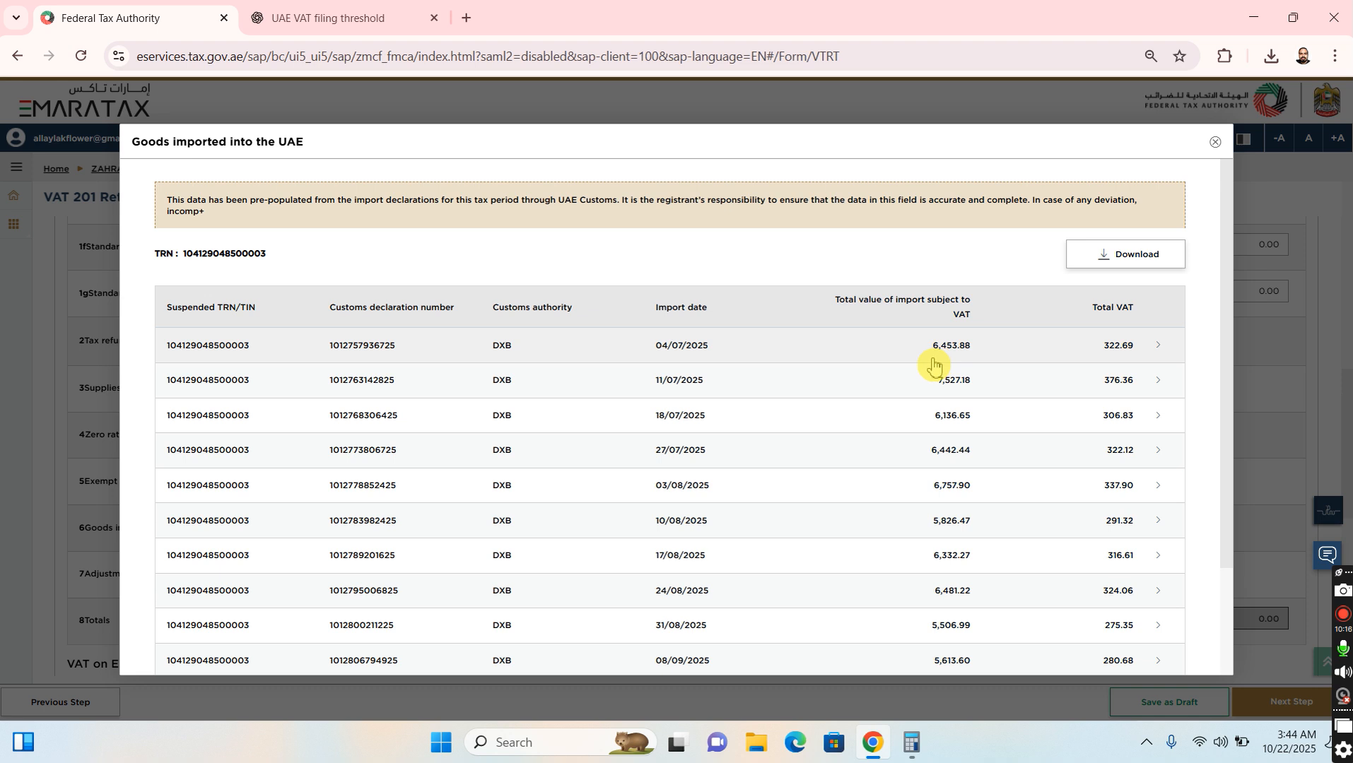
key(Escape)
- Check the goods imported into the UAE amount against the sales totals line above the expenses section
scroll(866, 495, down, 2)
drag(895, 444, 864, 447)
click(863, 446)
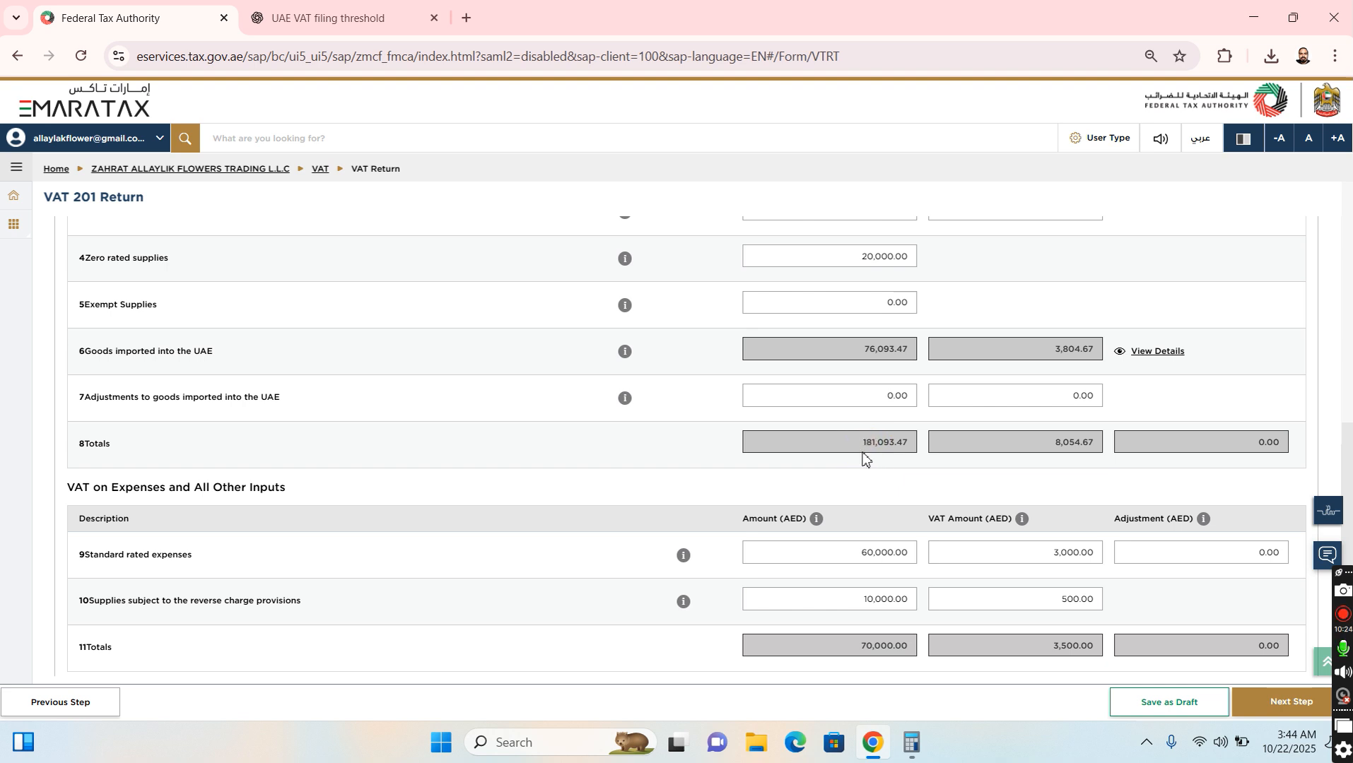
drag(869, 386, 954, 332)
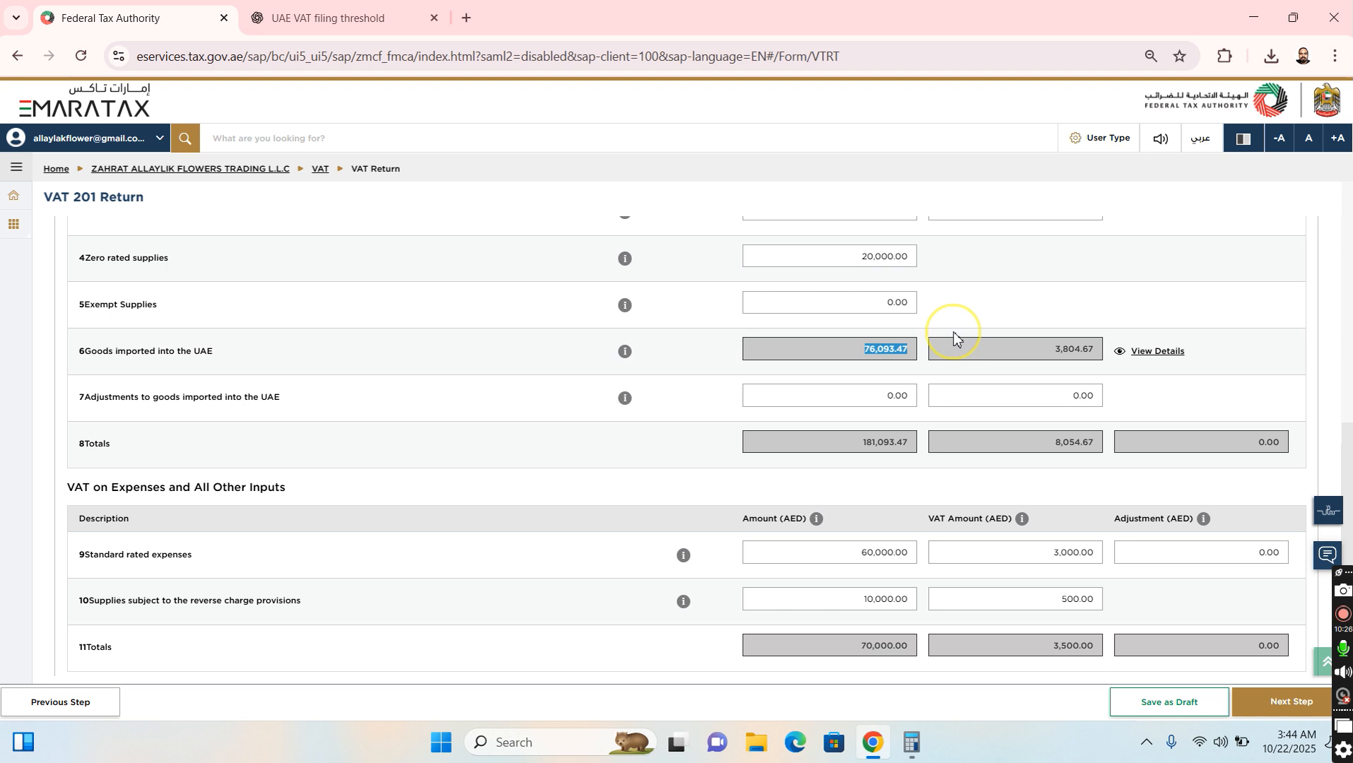
- Check the goods imported into the UAE amount and the sales section's total amount and total VAT amount
click(878, 352)
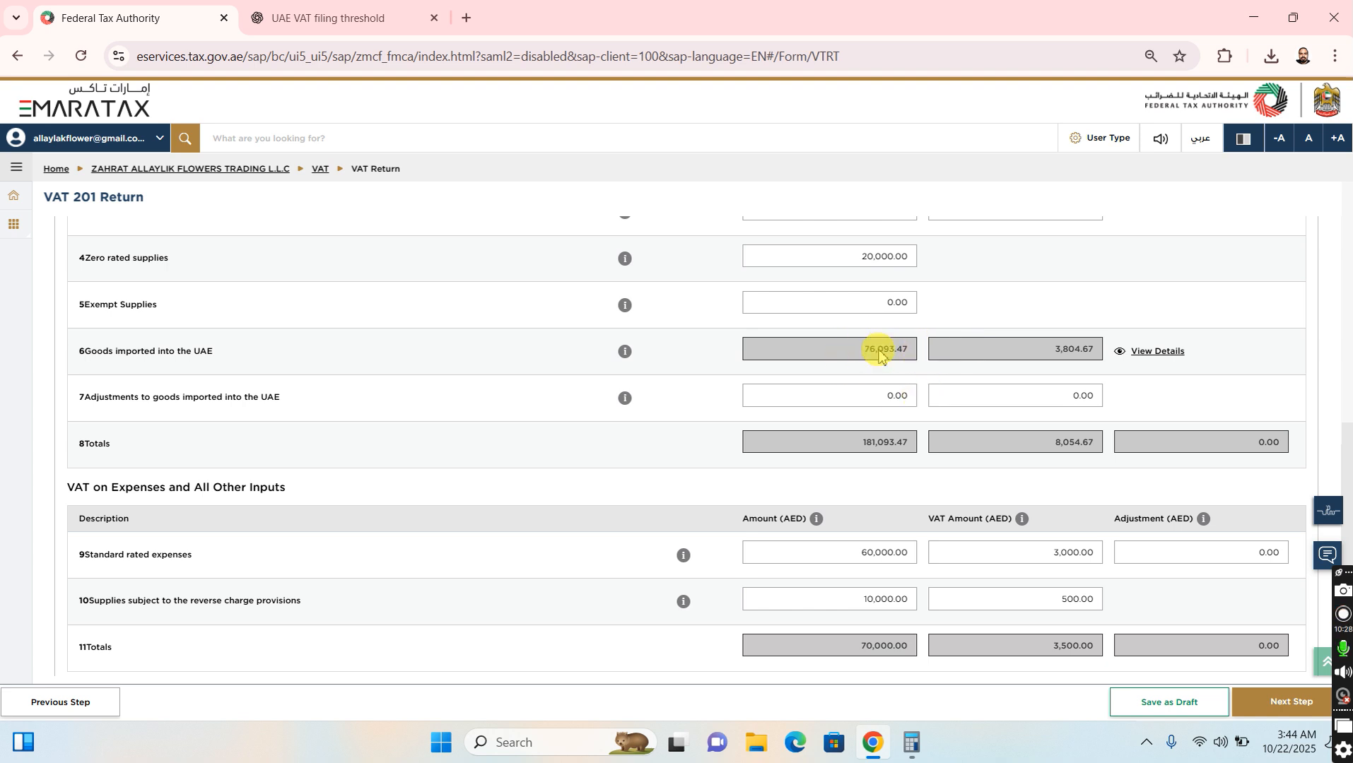
click(878, 351)
click(879, 351)
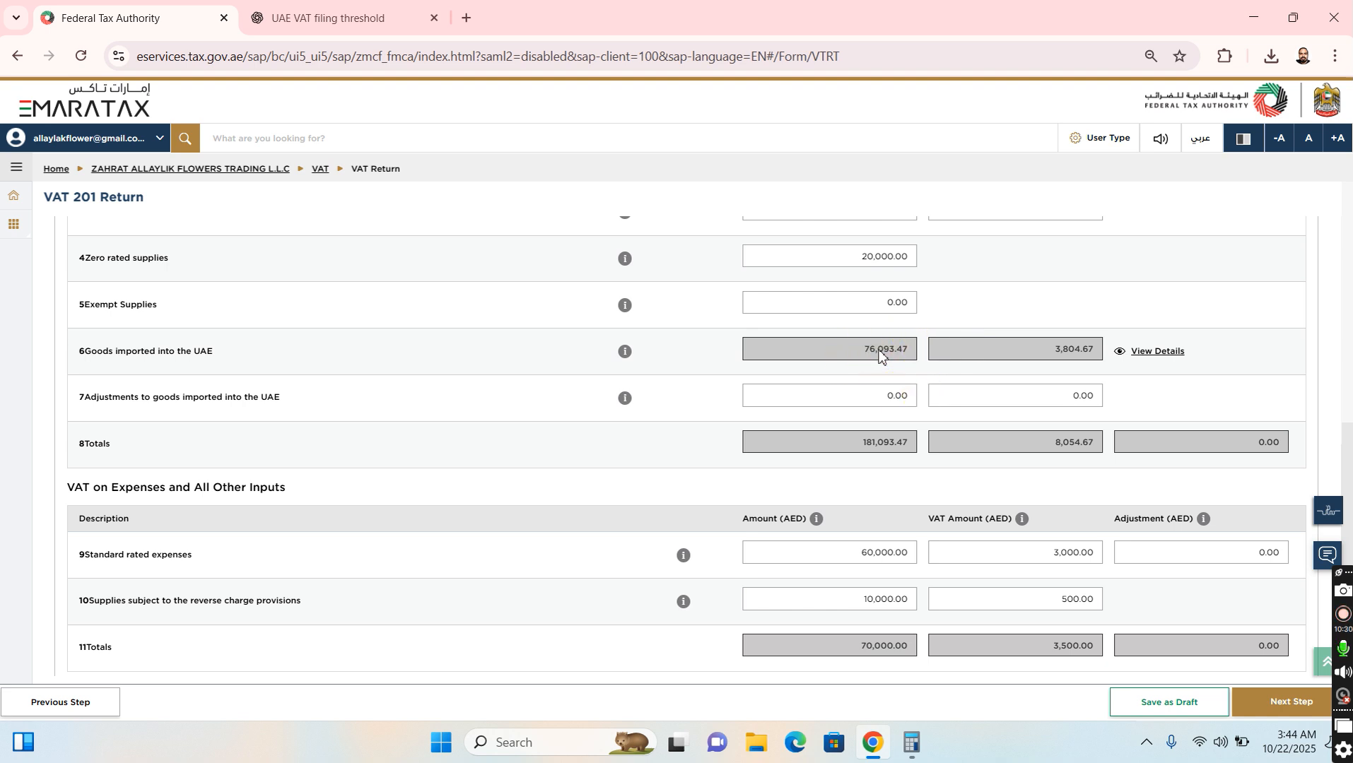
click(888, 412)
click(876, 445)
click(877, 446)
click(877, 446)
click(1065, 440)
click(1067, 442)
click(1067, 446)
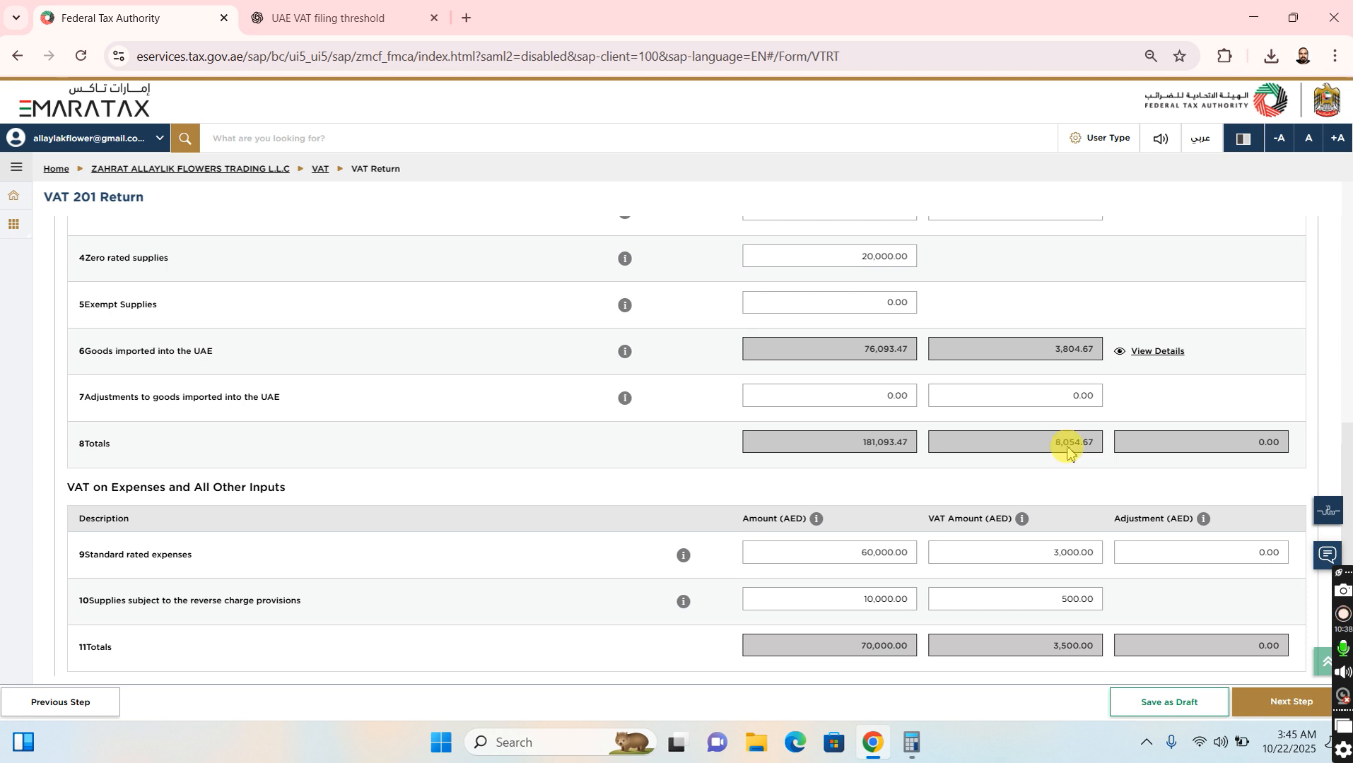
- Review the VAT amounts in the VAT on Expenses section and the payable tax for the period under Net VAT Due
scroll(1066, 453, down, 1)
click(1060, 569)
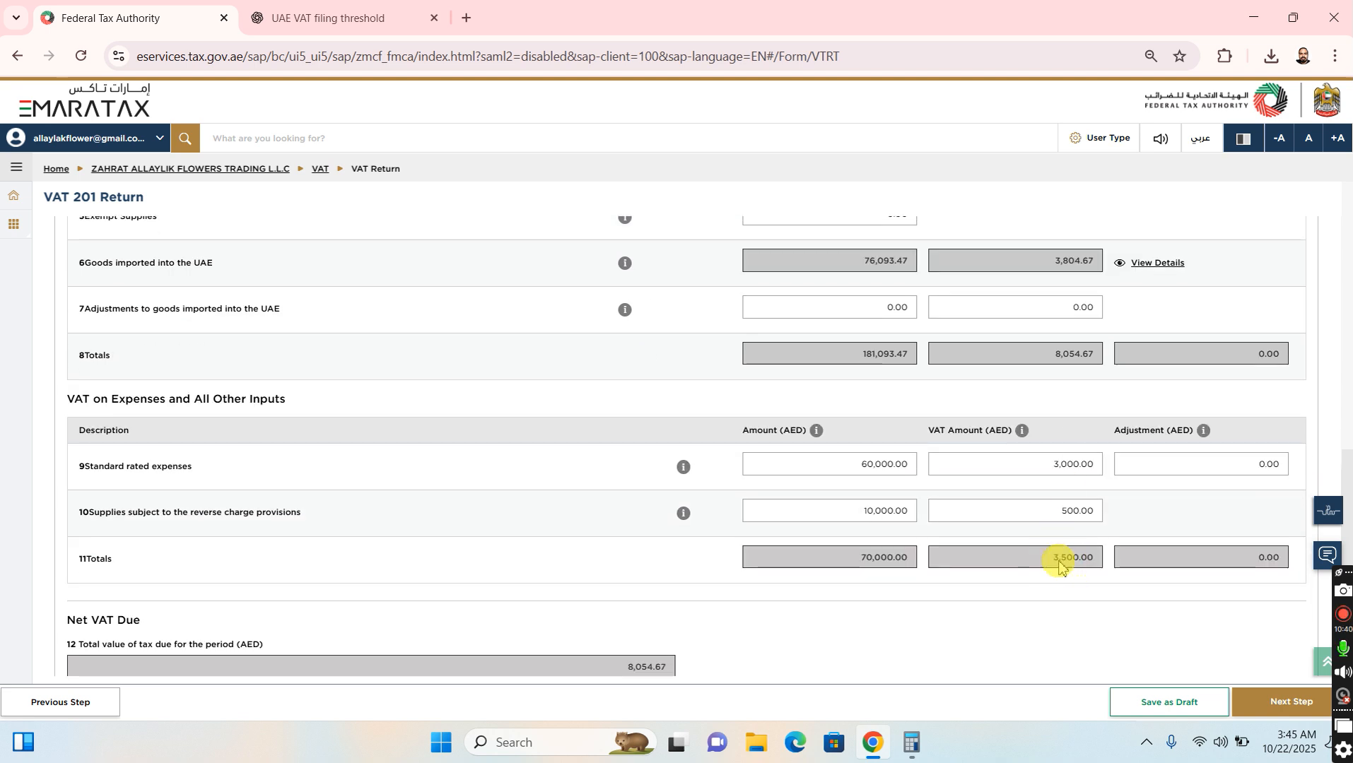
click(1058, 509)
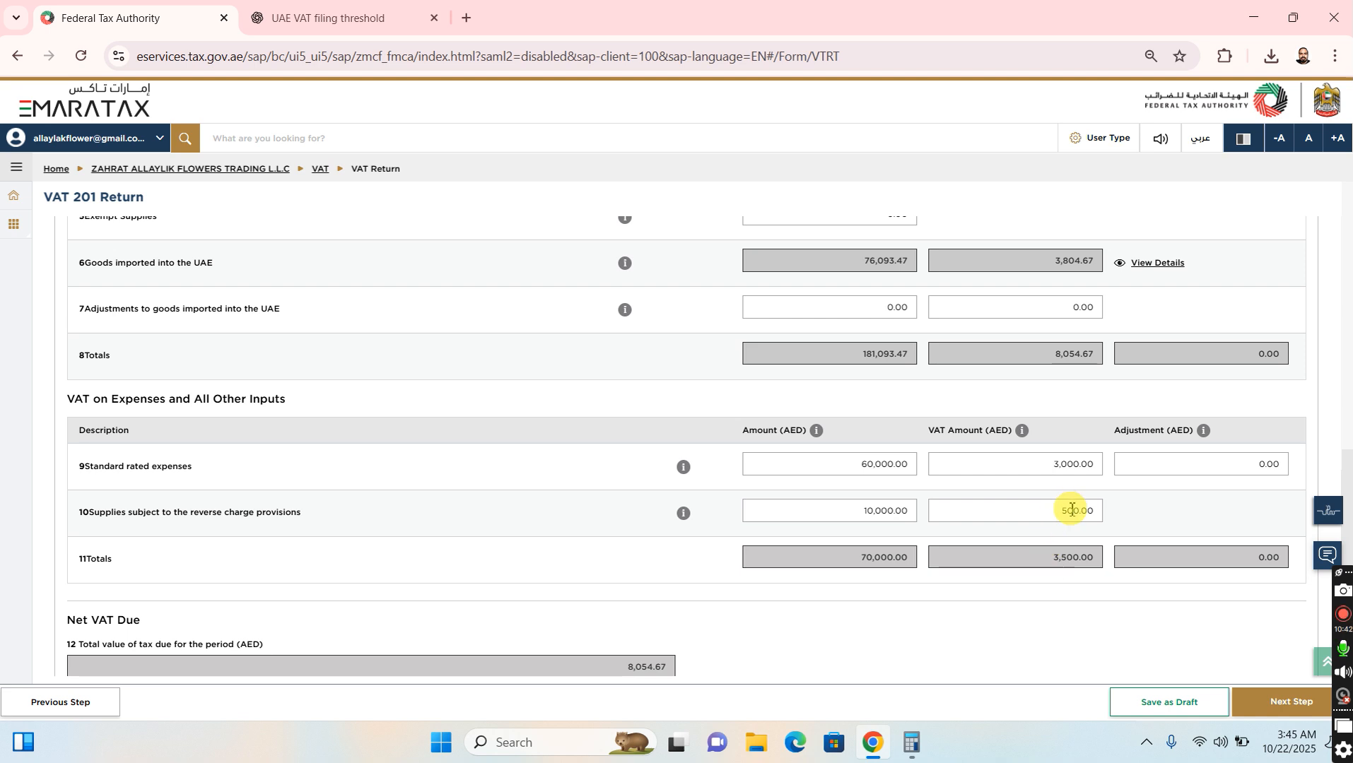
scroll(1131, 504, down, 1)
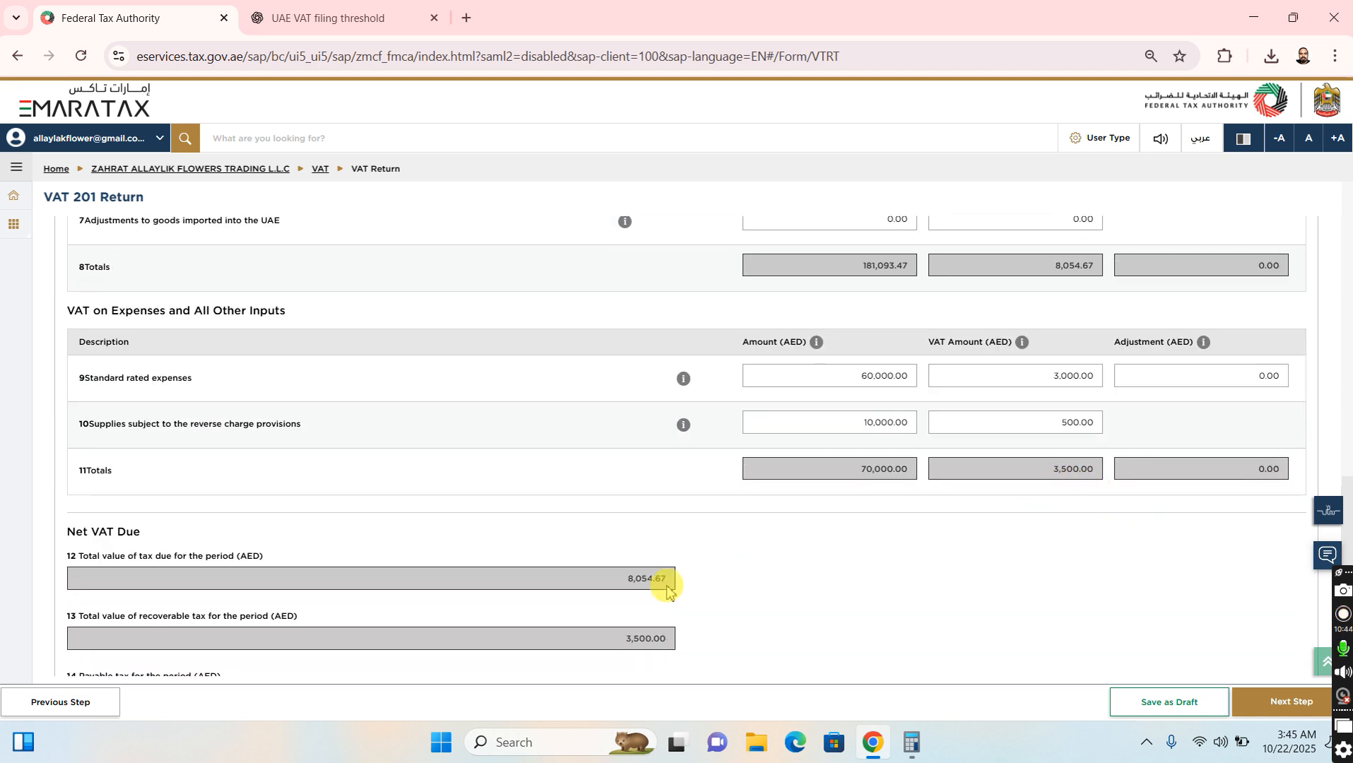
scroll(666, 590, down, 1)
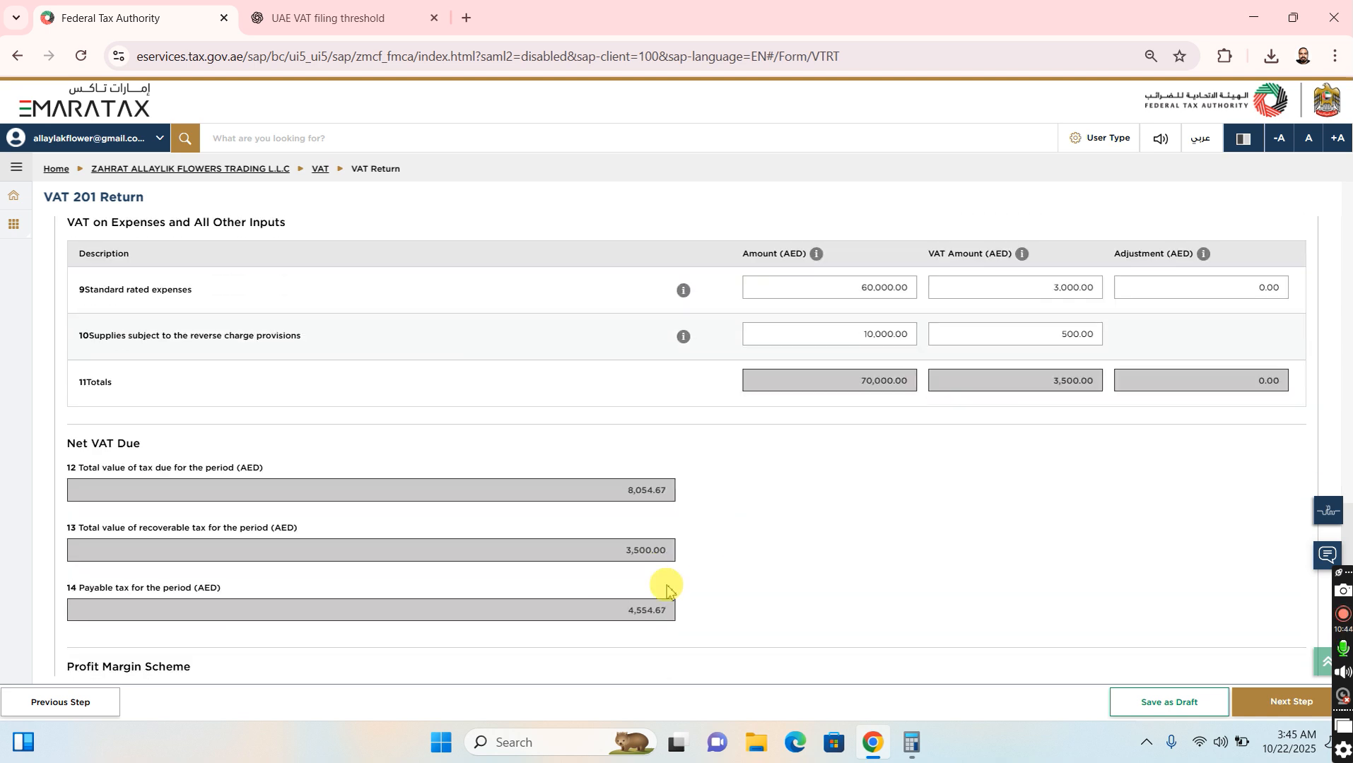
click(631, 615)
click(631, 615)
drag(635, 615, 663, 619)
click(650, 619)
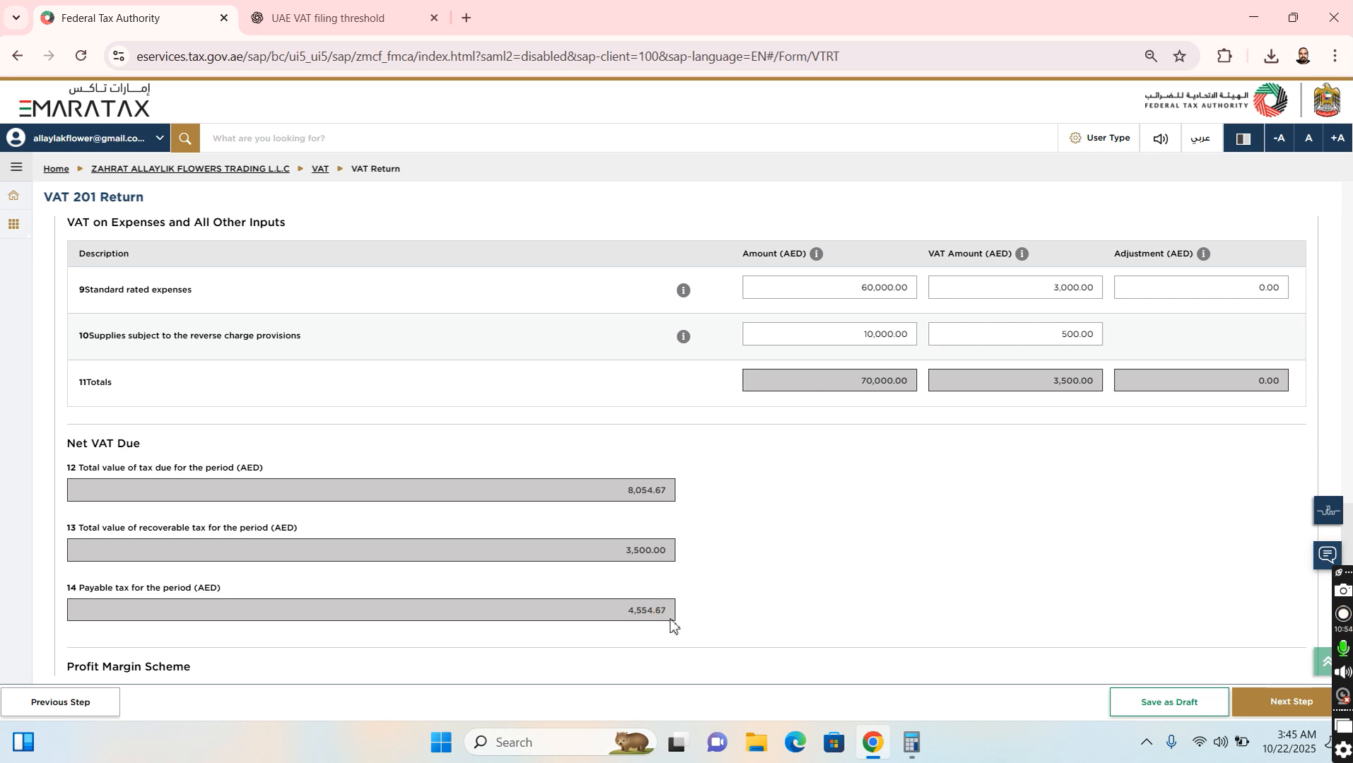
- Compare the amount and VAT amount of goods imported into the UAE with the payable tax for the period
scroll(679, 613, up, 3)
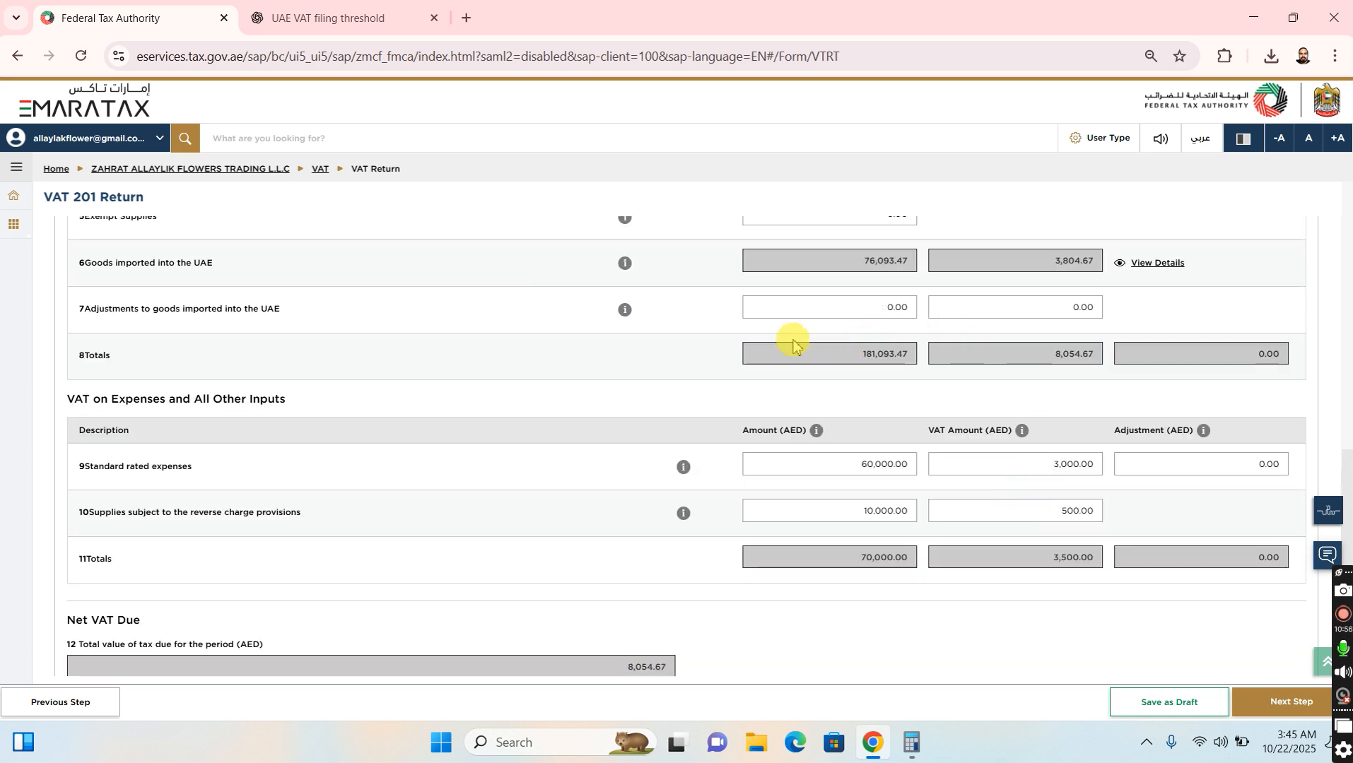
scroll(279, 293, up, 3)
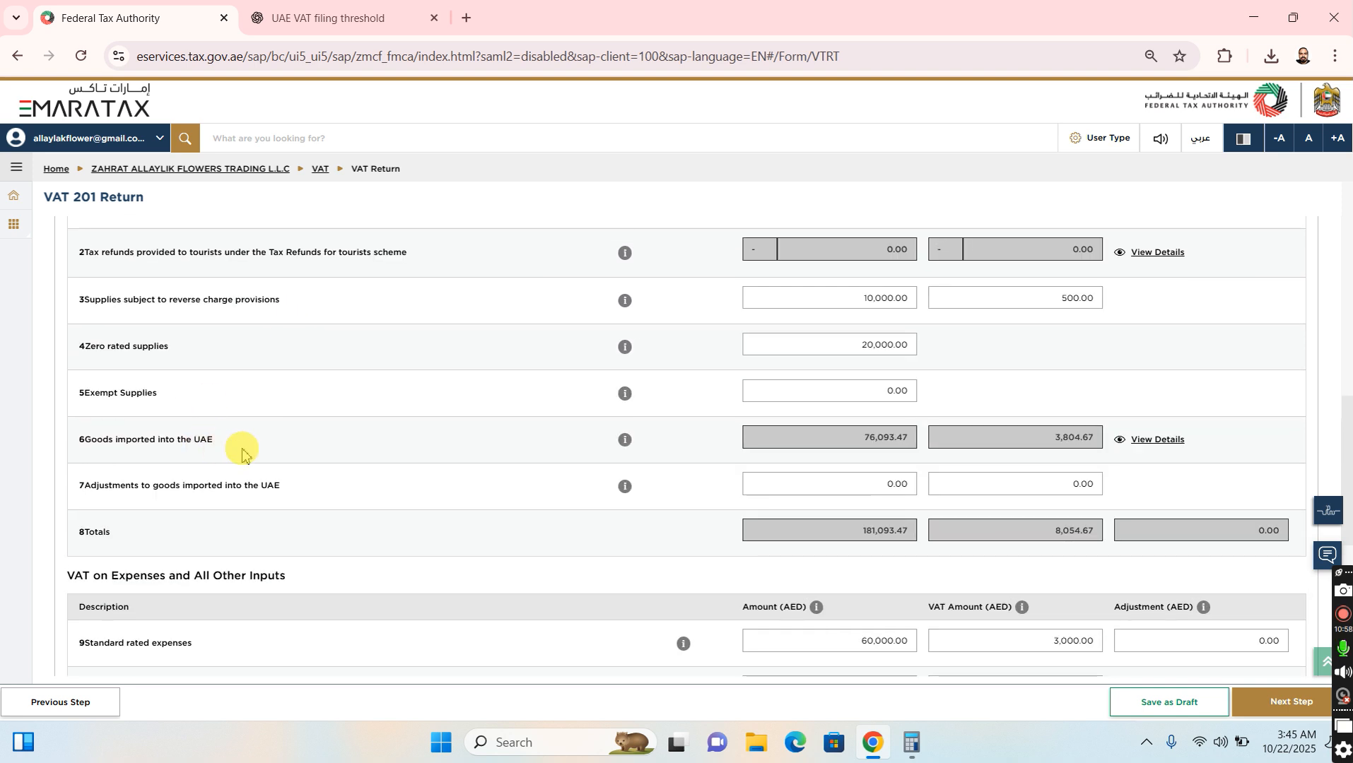
drag(860, 439, 952, 451)
drag(1058, 438, 1105, 438)
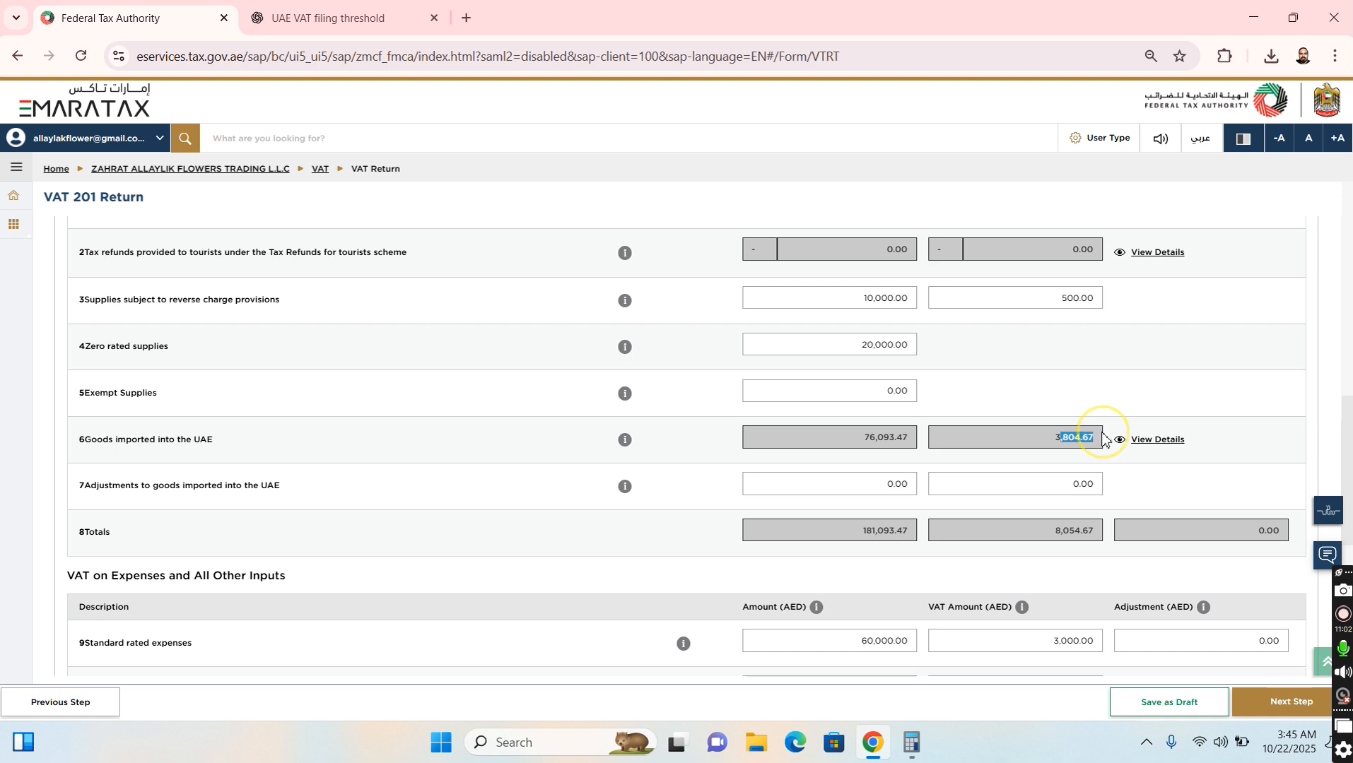
scroll(794, 383, down, 5)
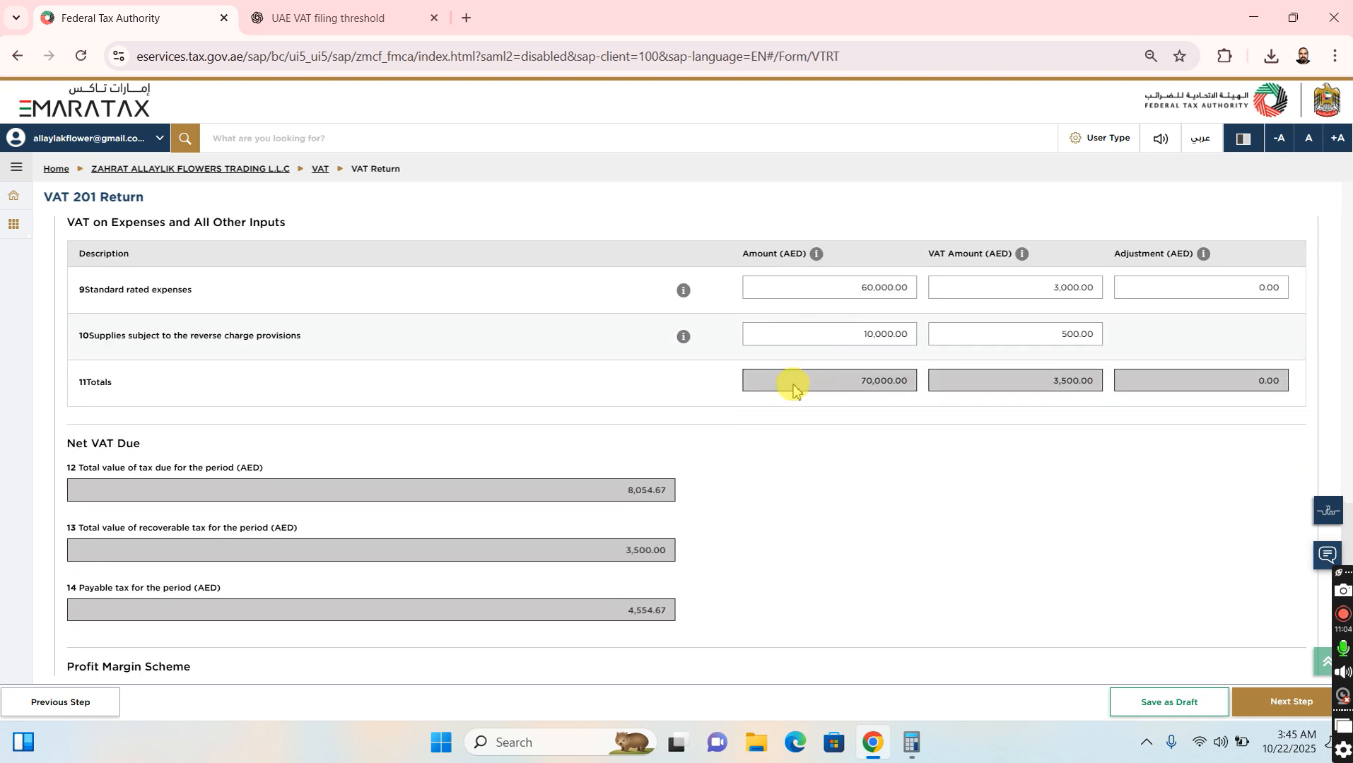
scroll(537, 607, down, 1)
drag(619, 534, 678, 531)
click(612, 540)
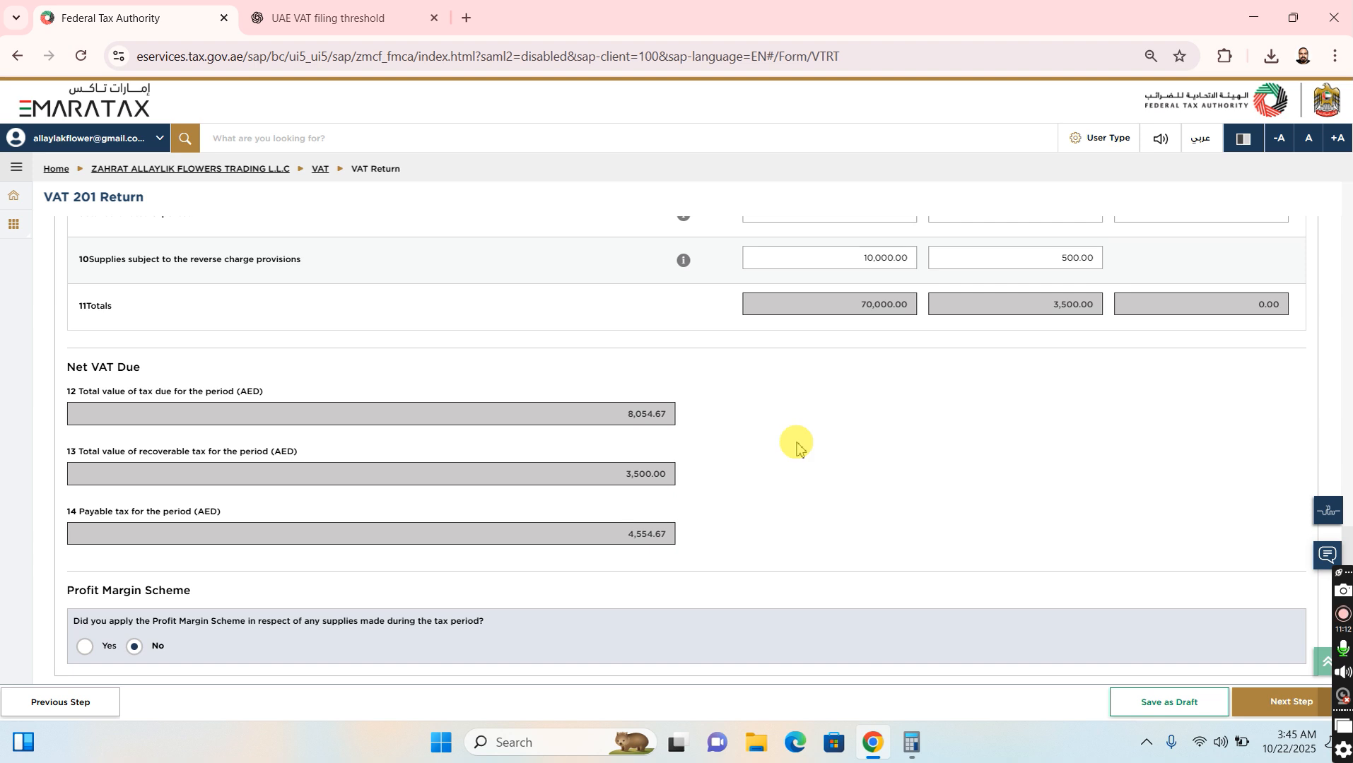
- Proceed to the return's final review page and accept the declaration that all information provided is true, accurate and complete
scroll(536, 387, down, 15)
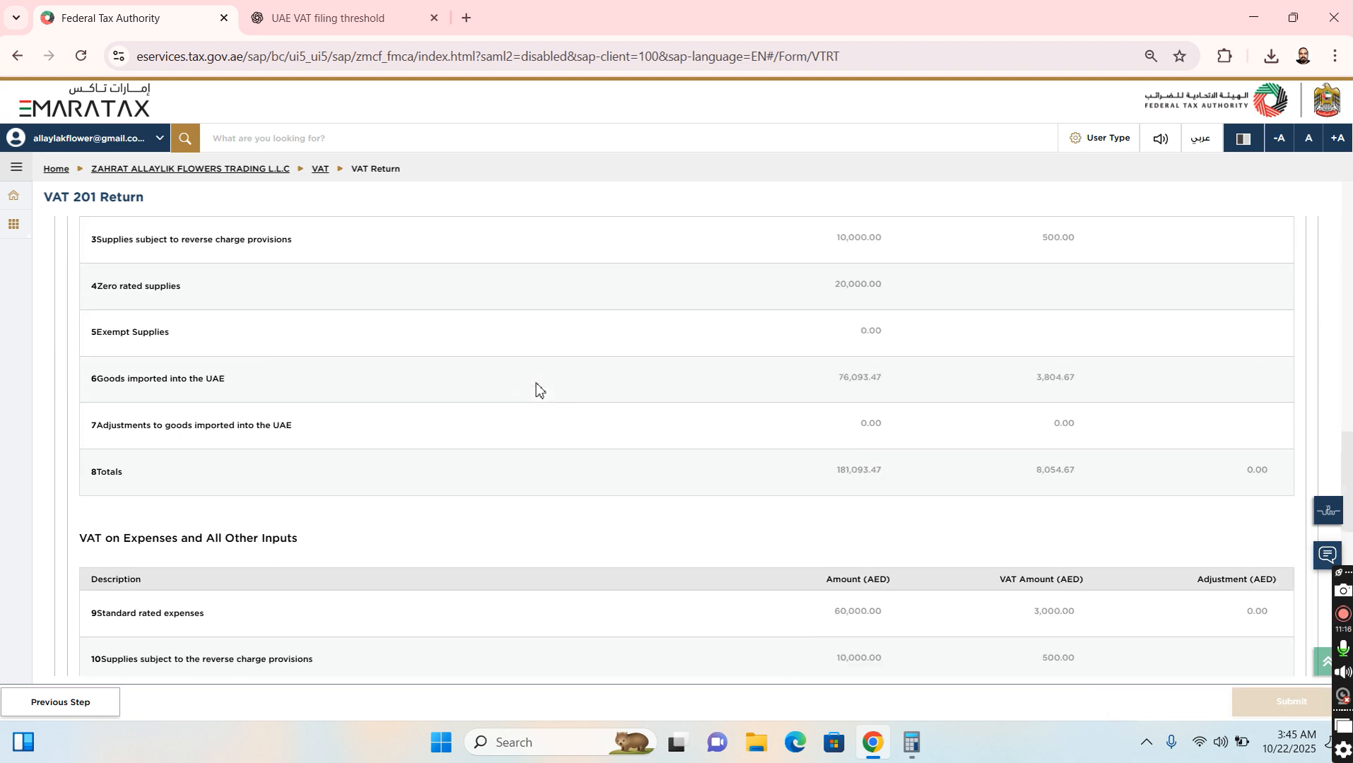
scroll(536, 387, down, 10)
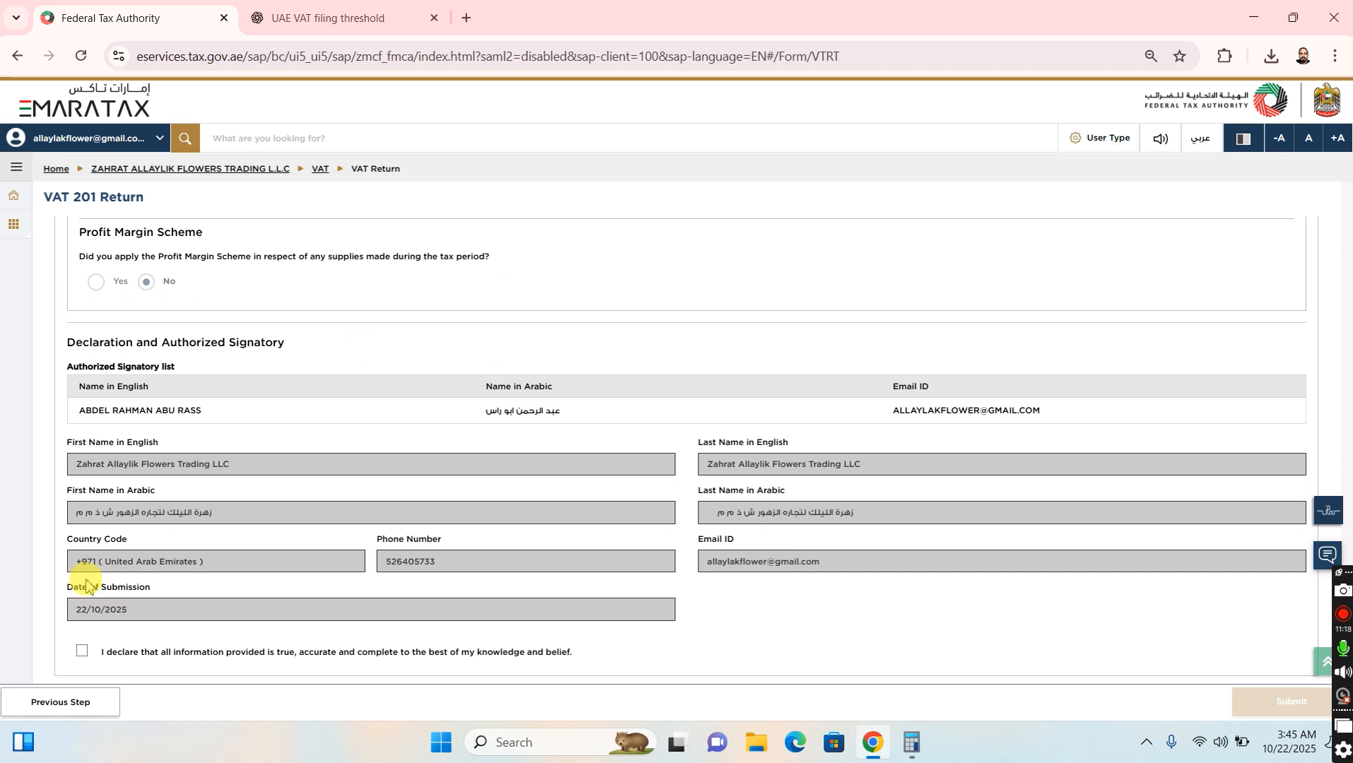
click(82, 651)
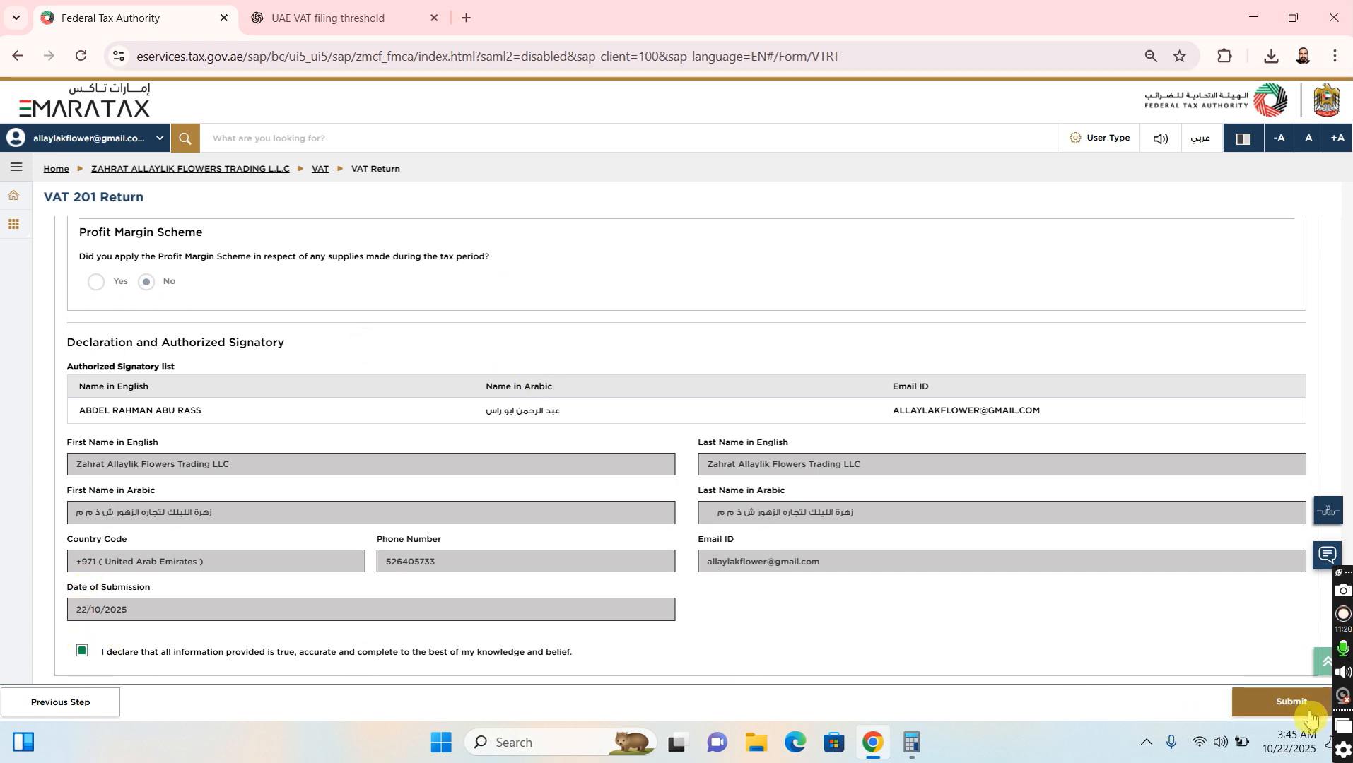
- Review the standard rated expenses and the VAT on Expenses totals on the final review page before submission
scroll(974, 512, up, 6)
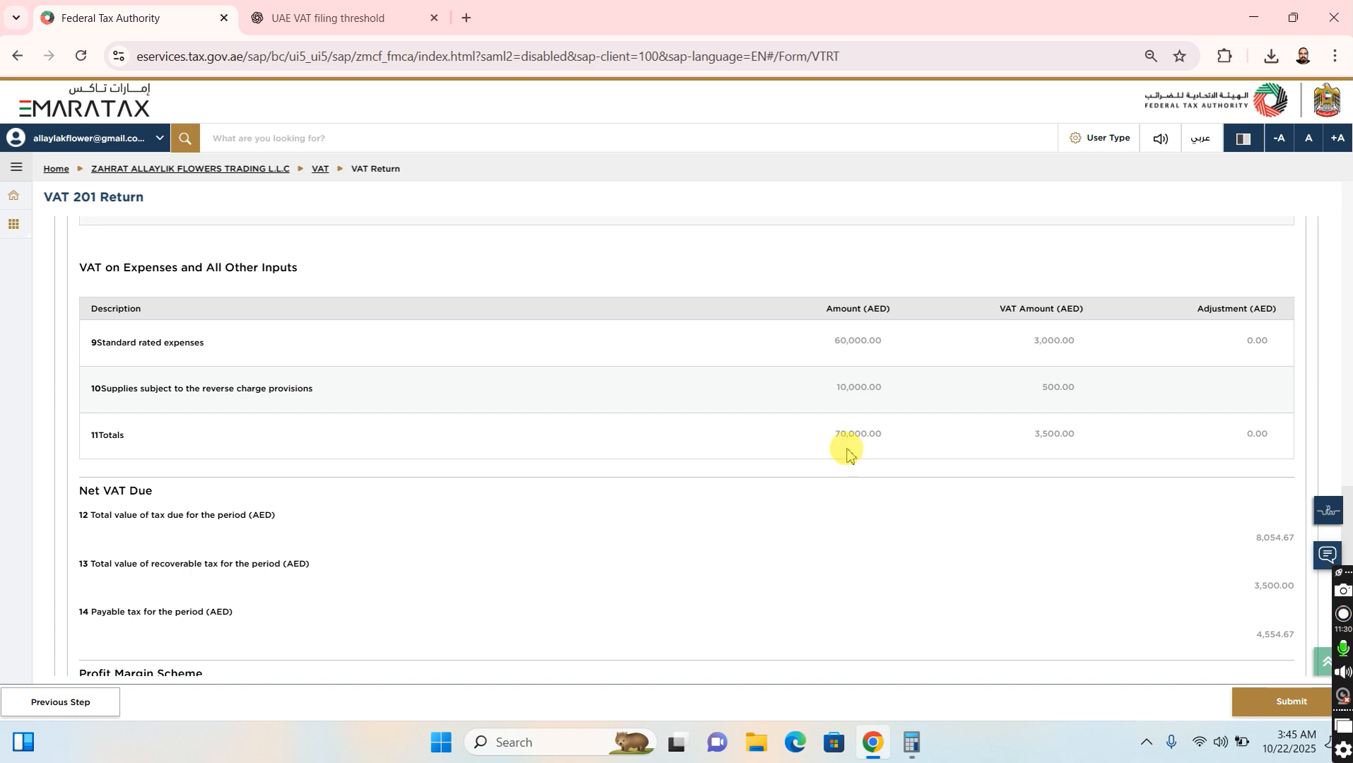
click(724, 437)
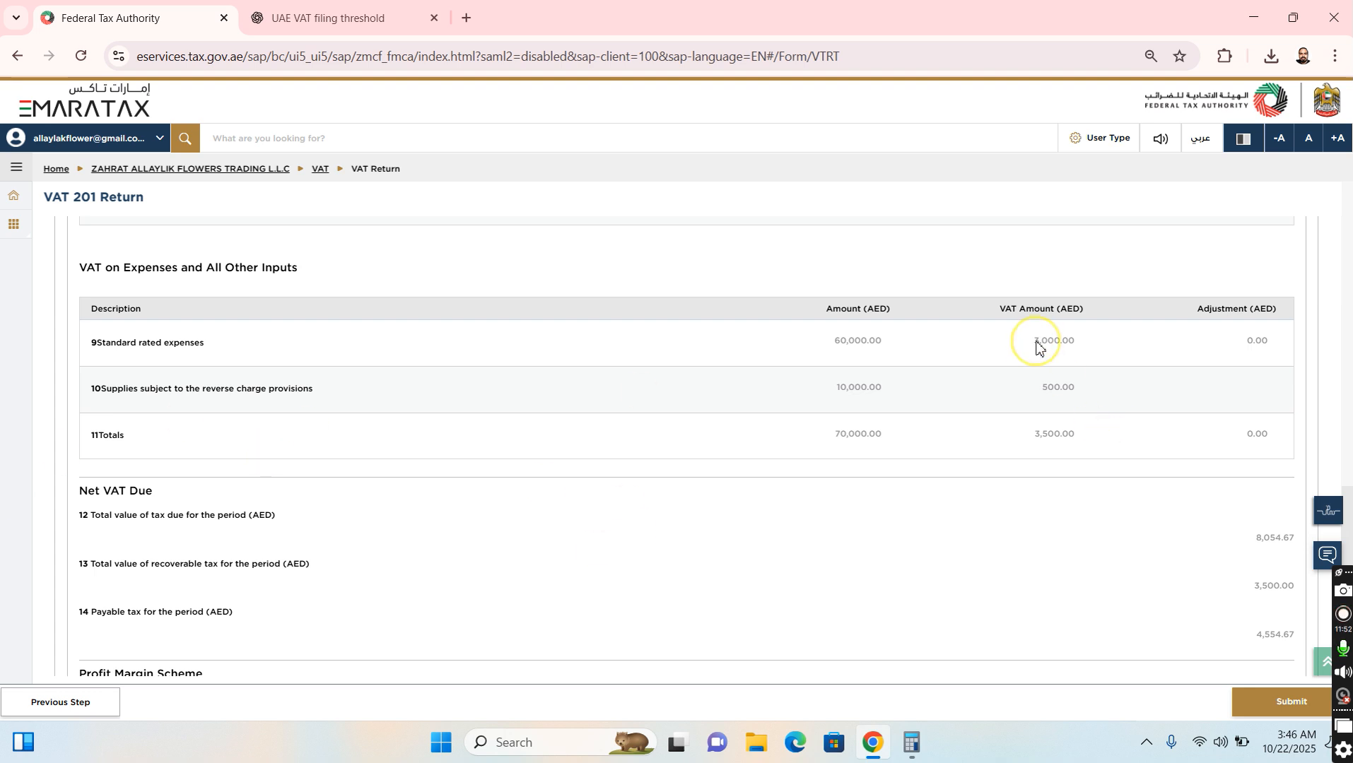
drag(830, 345, 896, 354)
click(655, 422)
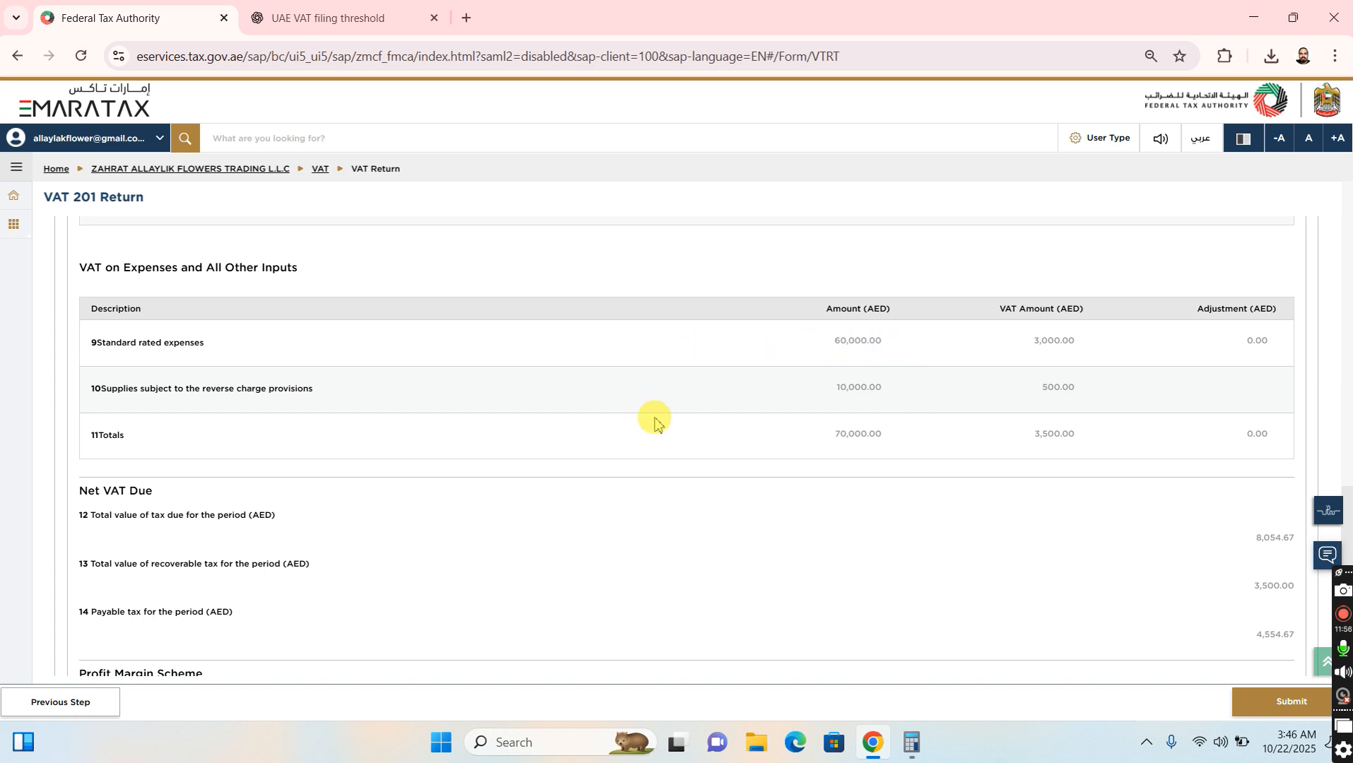